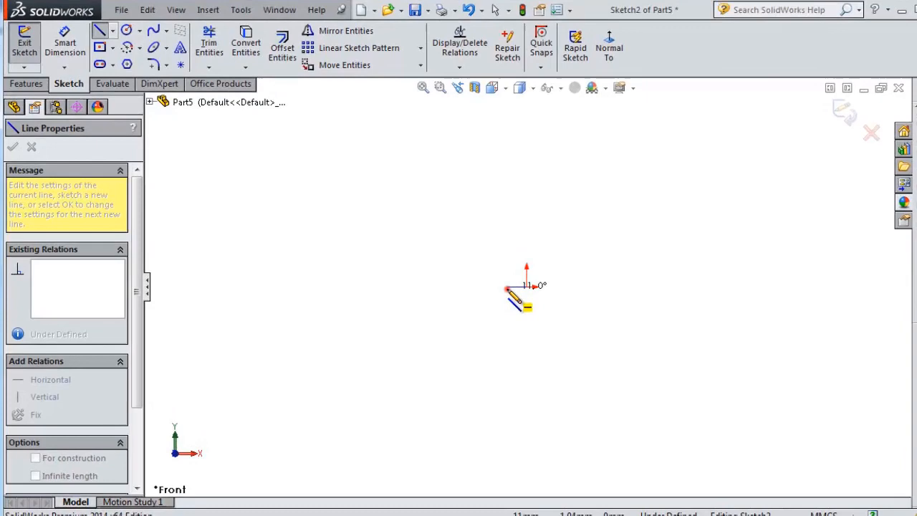
- Sketch the profile's outer chain: a vertical line about 245 mm, a jog outward about 23 mm, a rise about 36 mm, and a downward-sloping top line
scroll(515, 140, up, 6)
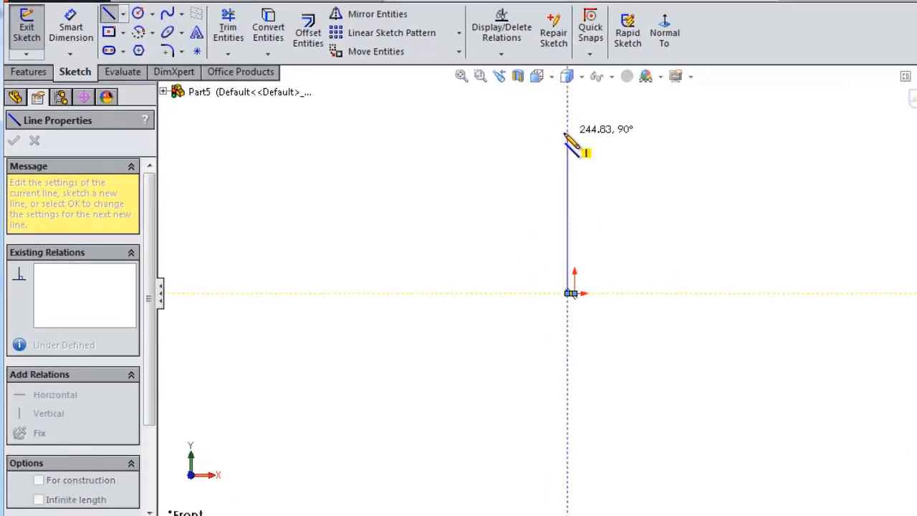
click(565, 133)
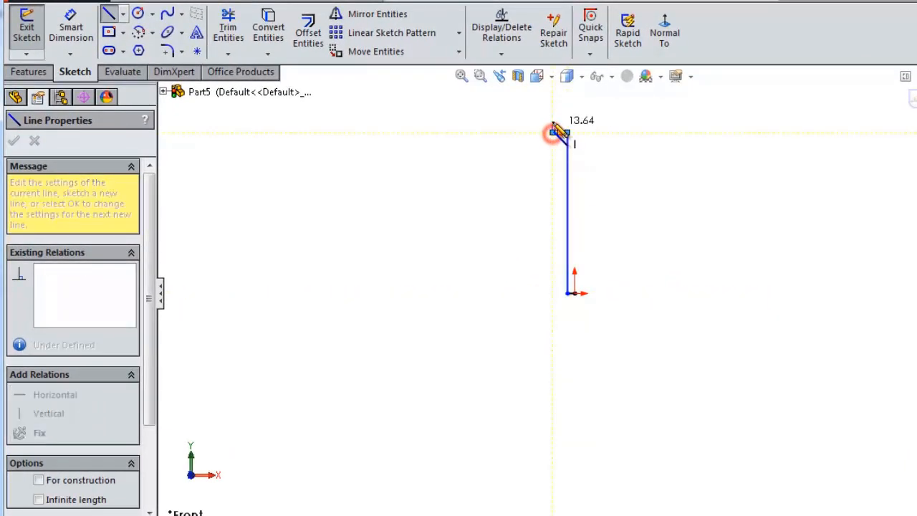
click(552, 109)
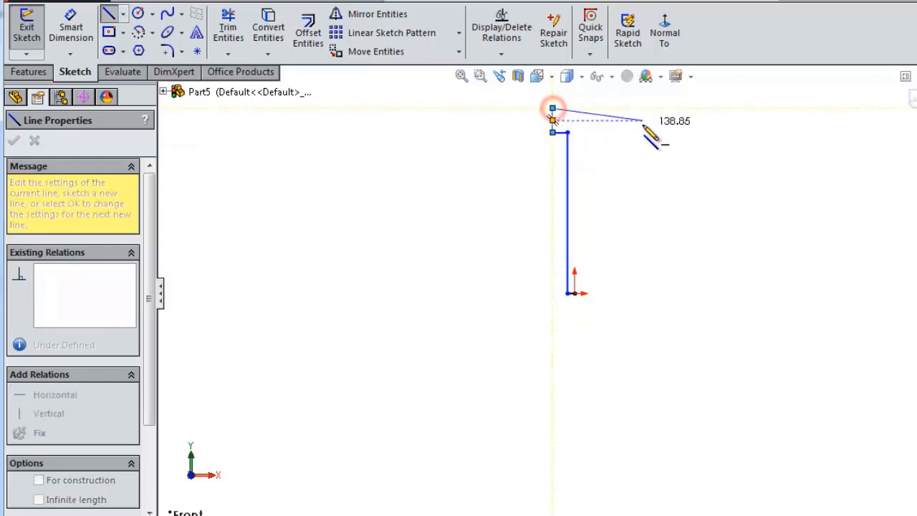
click(635, 120)
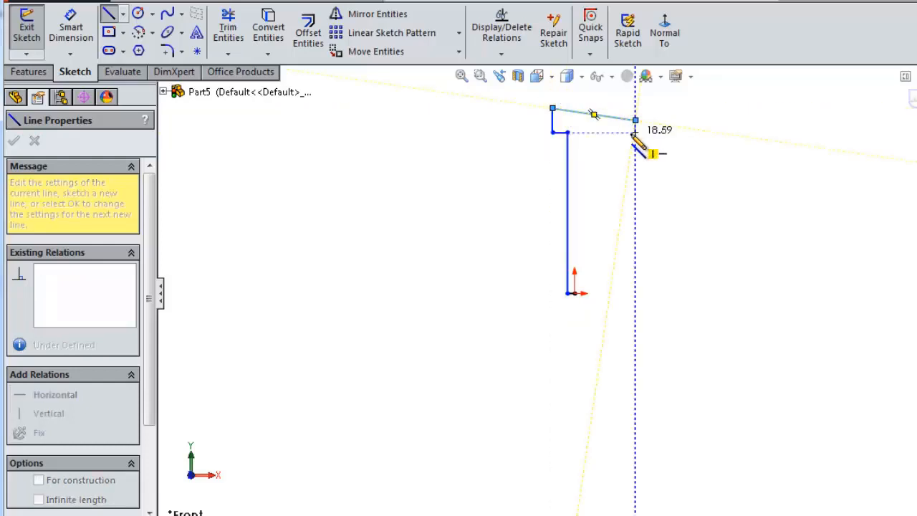
key(f)
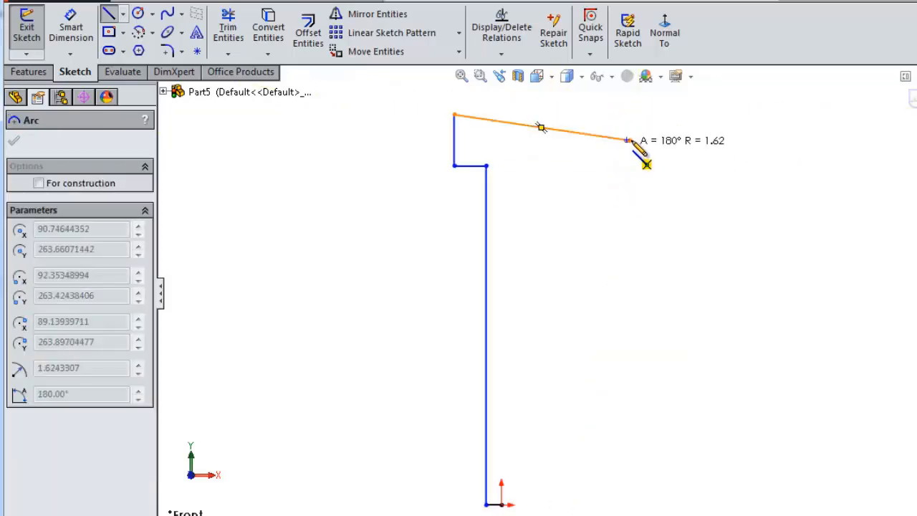
key(Escape)
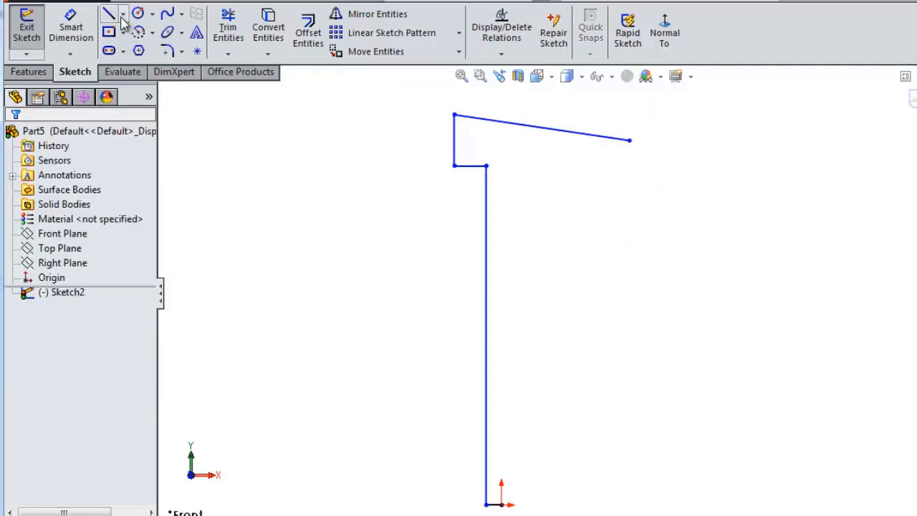
- Close the profile with an end line about 15 mm perpendicular to the slope, a return line beneath it, and a long line to the origin
click(111, 15)
click(629, 142)
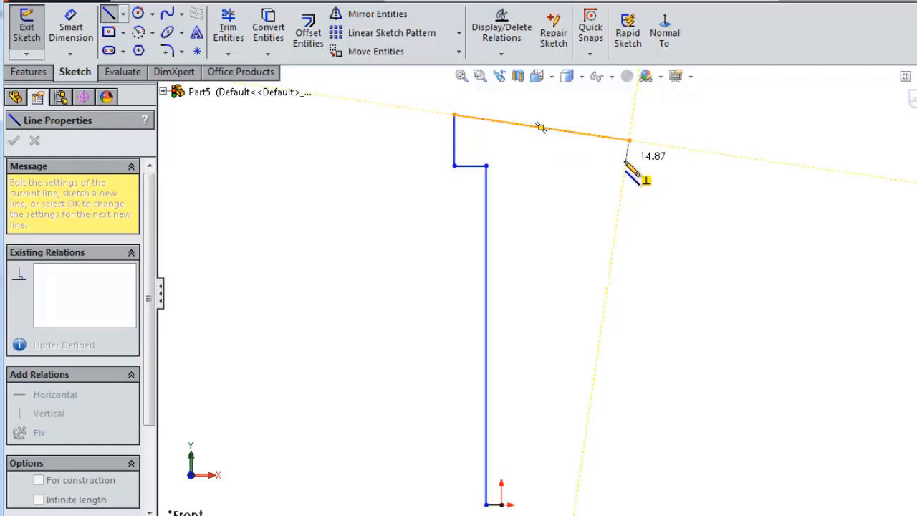
click(625, 160)
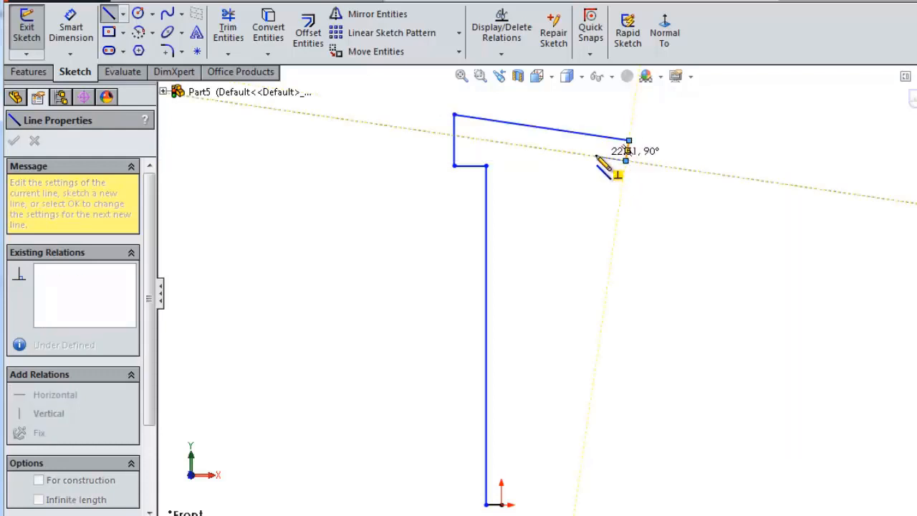
click(557, 151)
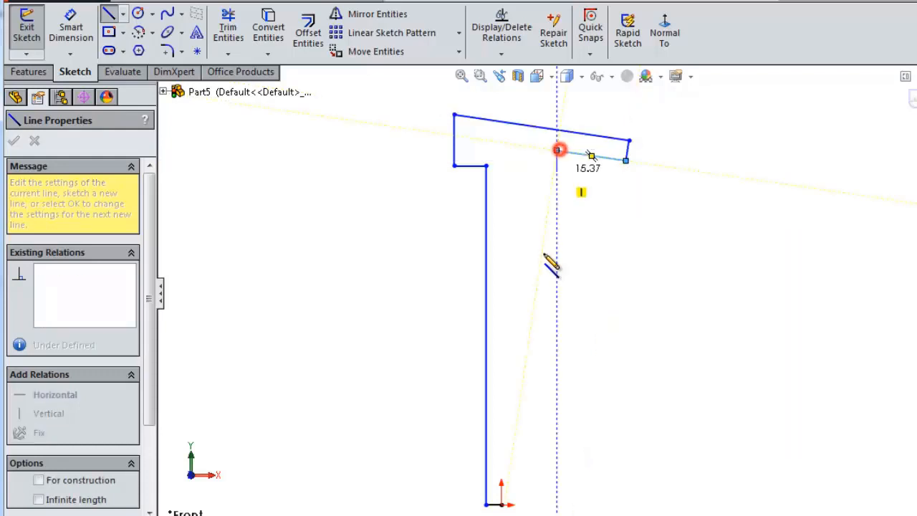
click(500, 502)
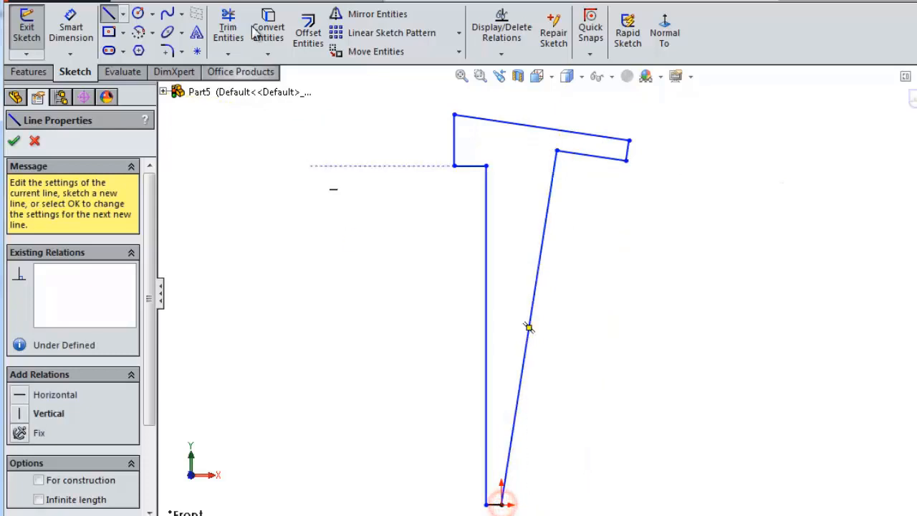
- Dimension the long vertical line of the profile to 240 mm
click(84, 24)
click(485, 301)
click(370, 324)
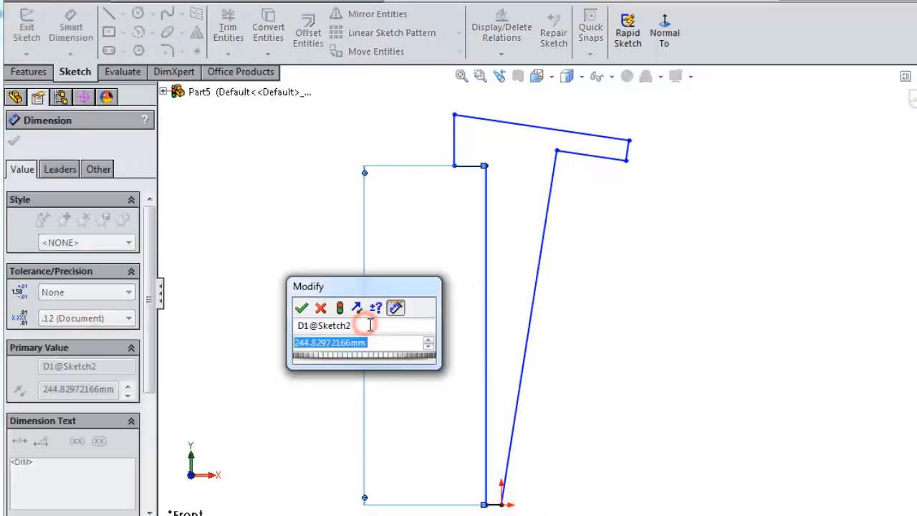
text(240)
key(Return)
- Dimension the short horizontal base line at the origin to 17.5 mm
scroll(501, 485, up, 3)
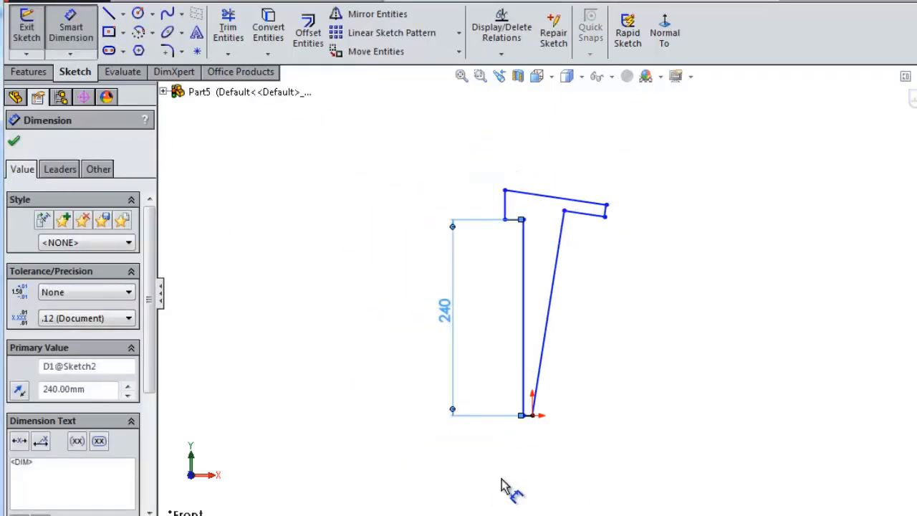
scroll(501, 485, down, 5)
click(556, 226)
click(566, 289)
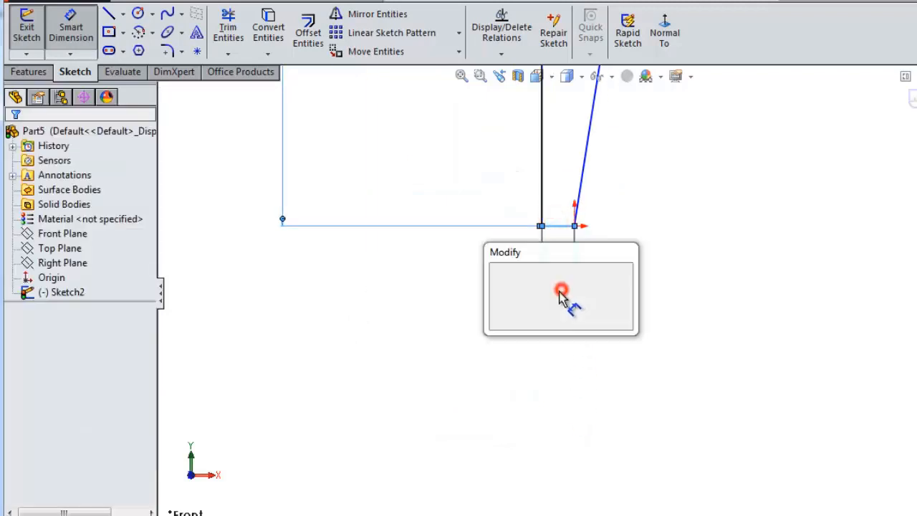
text(17)
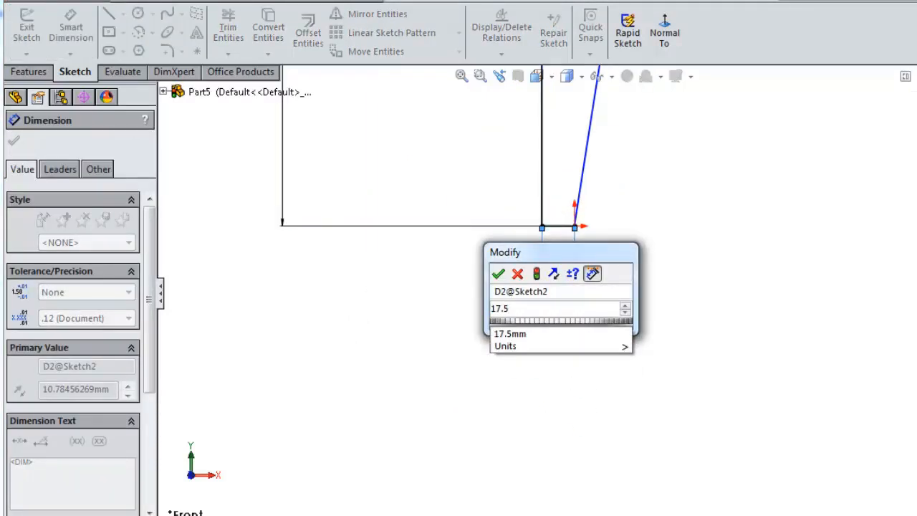
text(.5)
key(Return)
- Dimension the short horizontal jog at the upper end of the vertical line to 11 mm
scroll(602, 244, up, 4)
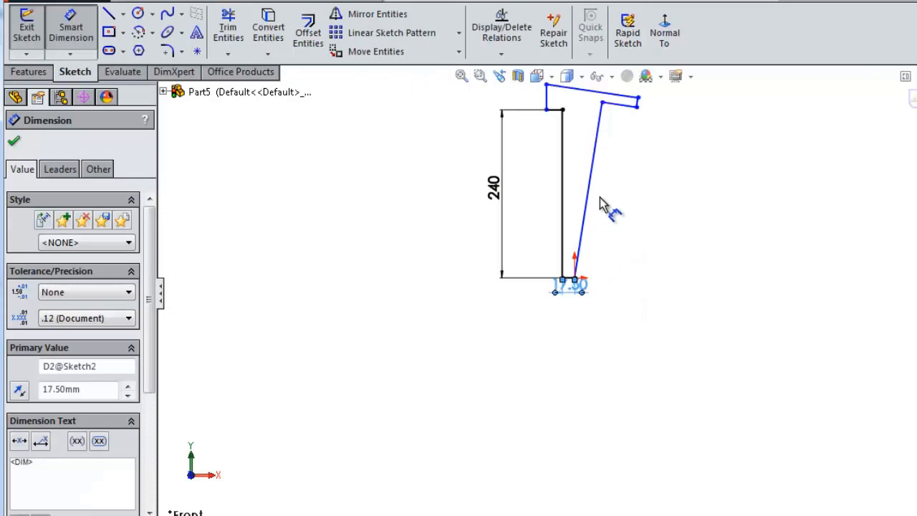
scroll(566, 114, down, 4)
click(536, 210)
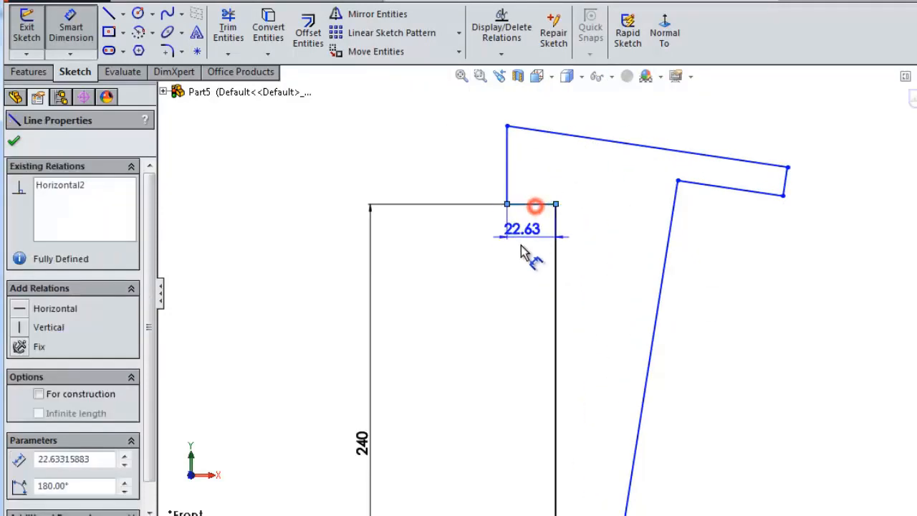
click(526, 254)
text(11)
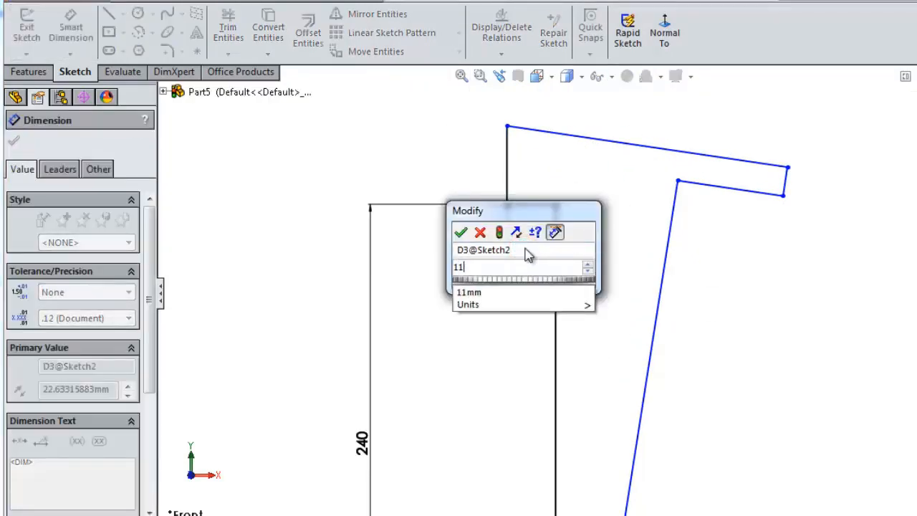
key(Return)
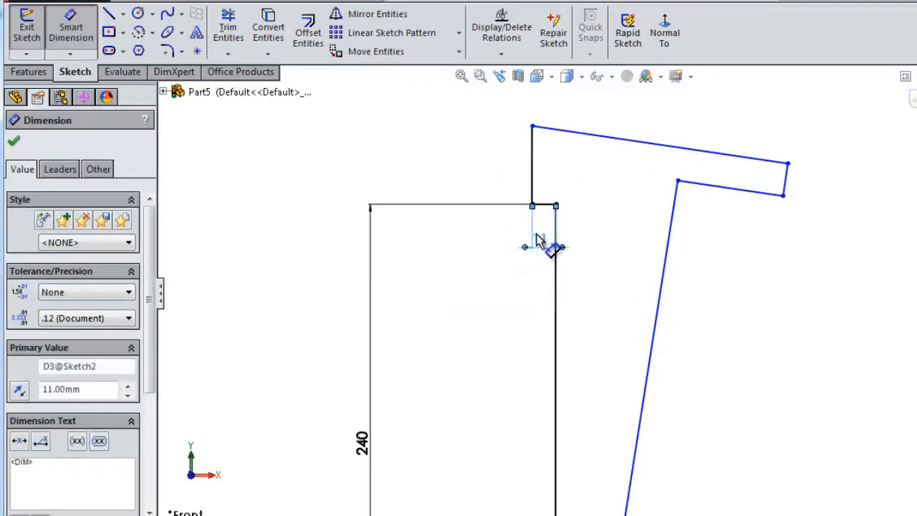
- Dimension the short vertical line above the jog to 39 mm
click(533, 185)
click(380, 172)
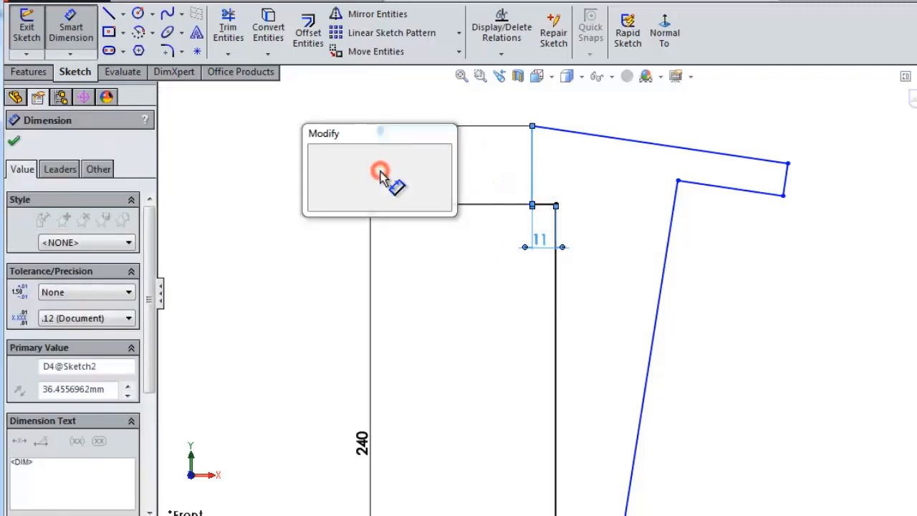
text(39)
key(Return)
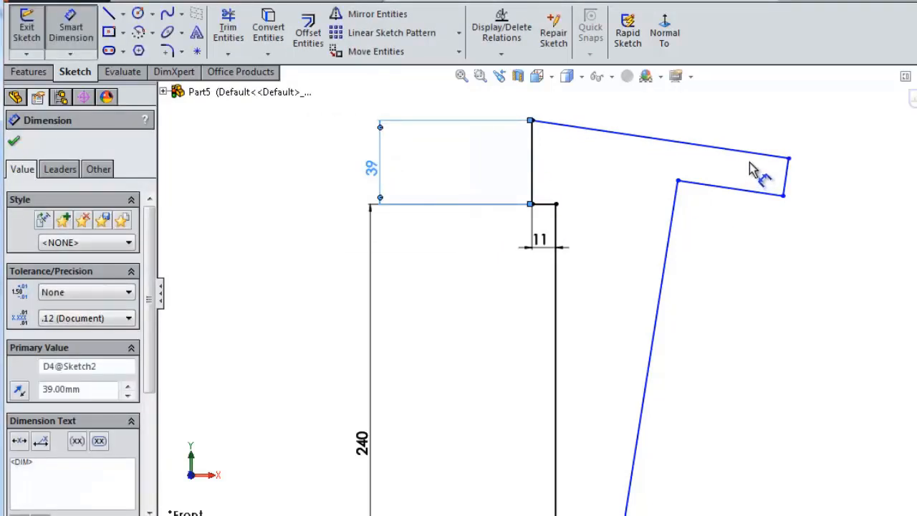
- Set the angle between the sloping top line and the short vertical line to 85.25 degrees
scroll(752, 168, down, 2)
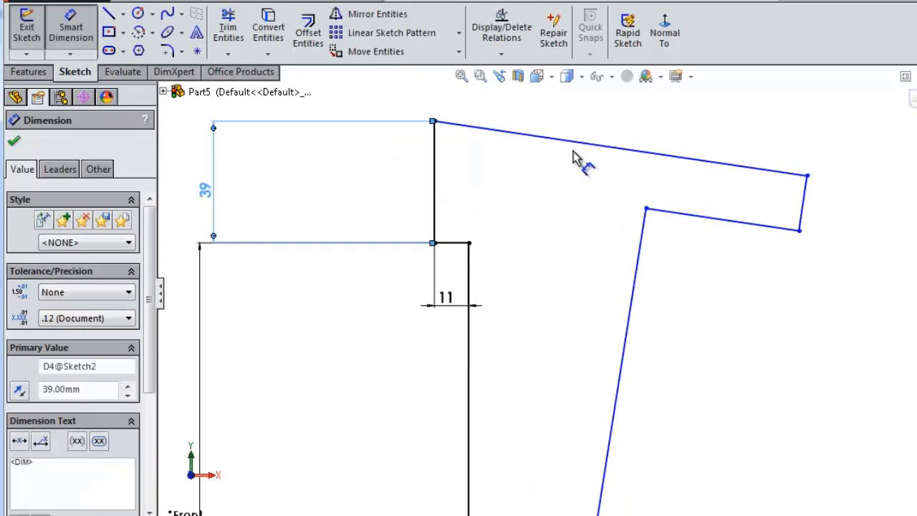
click(538, 139)
click(434, 166)
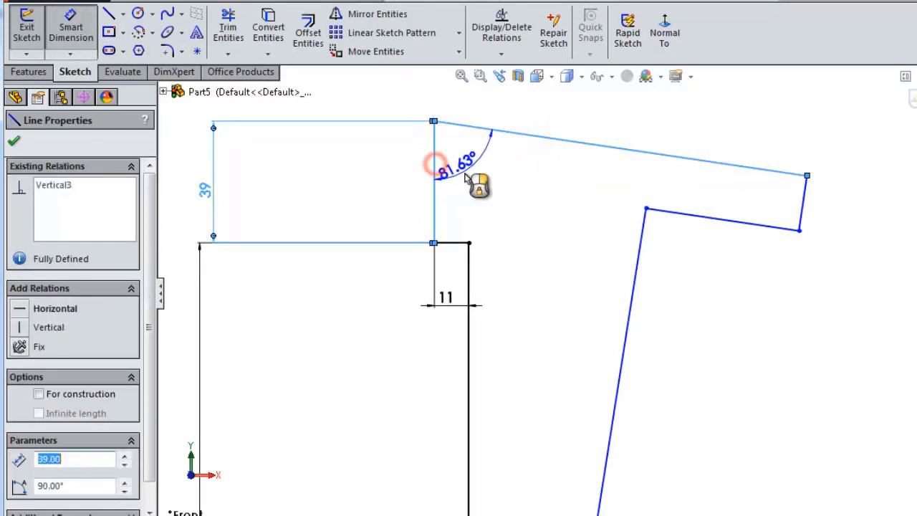
click(467, 176)
text(85)
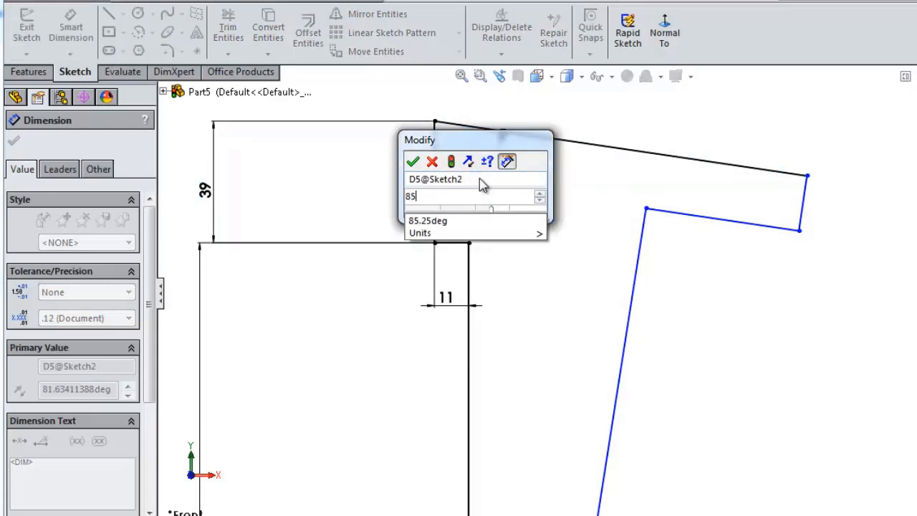
text(.25)
key(Return)
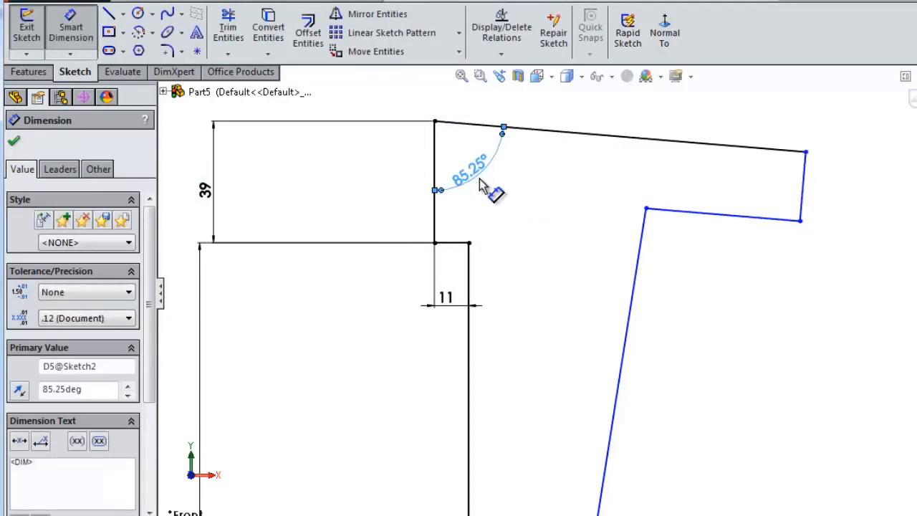
key(Escape)
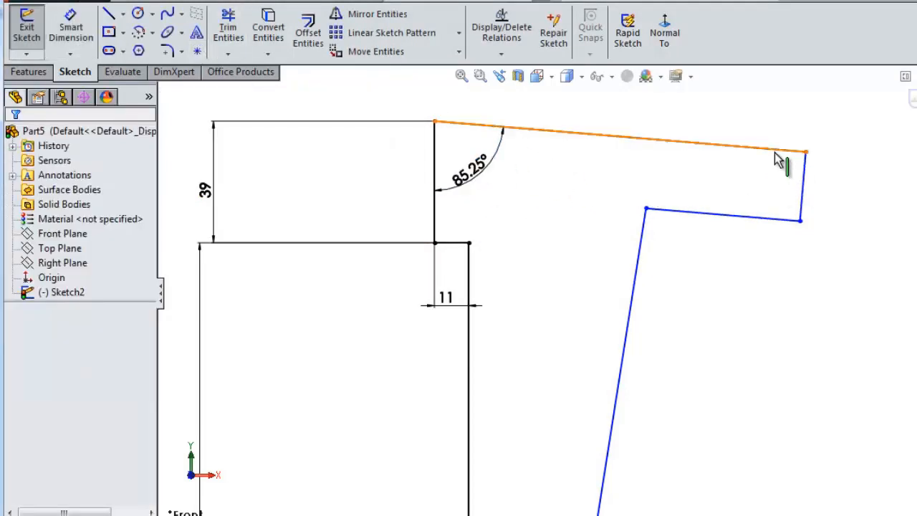
- Ensure the short end line is perpendicular to both the sloping top line and the return line beneath it
click(783, 152)
ctrl+click(802, 179)
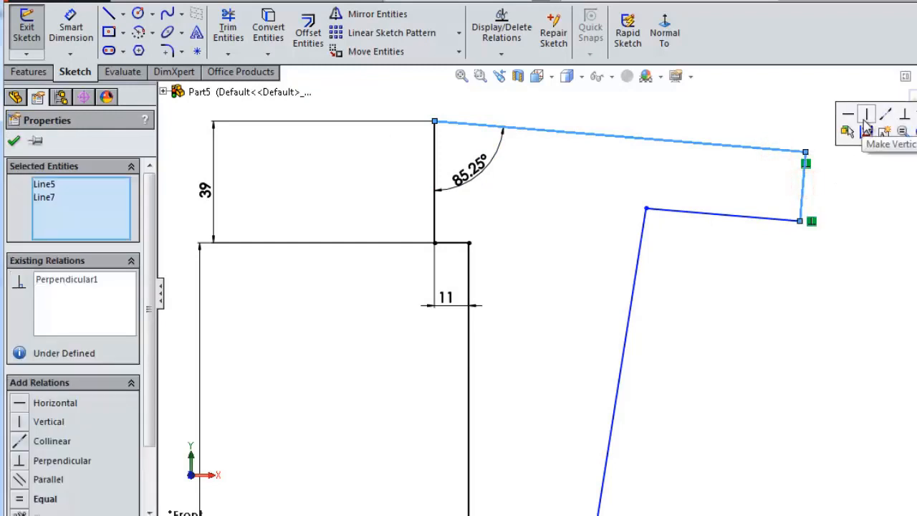
click(839, 200)
click(802, 212)
ctrl+click(772, 218)
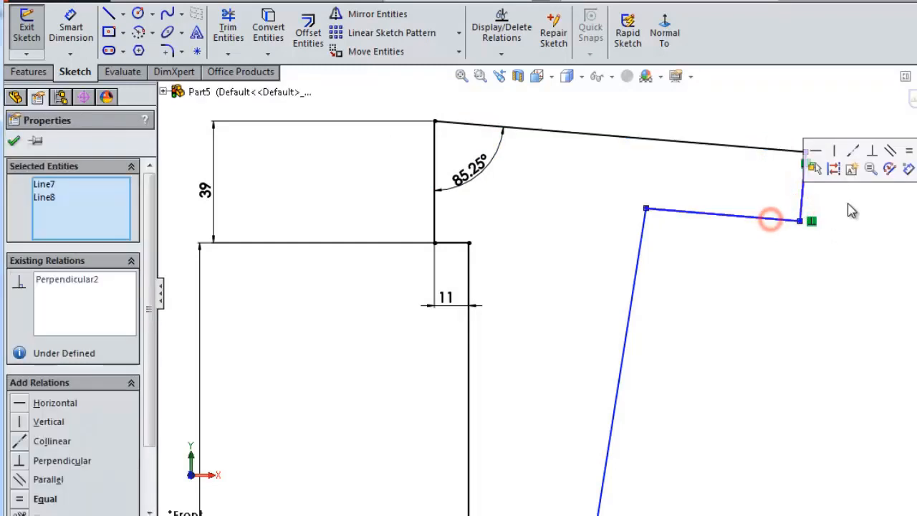
click(867, 154)
click(779, 268)
click(802, 190)
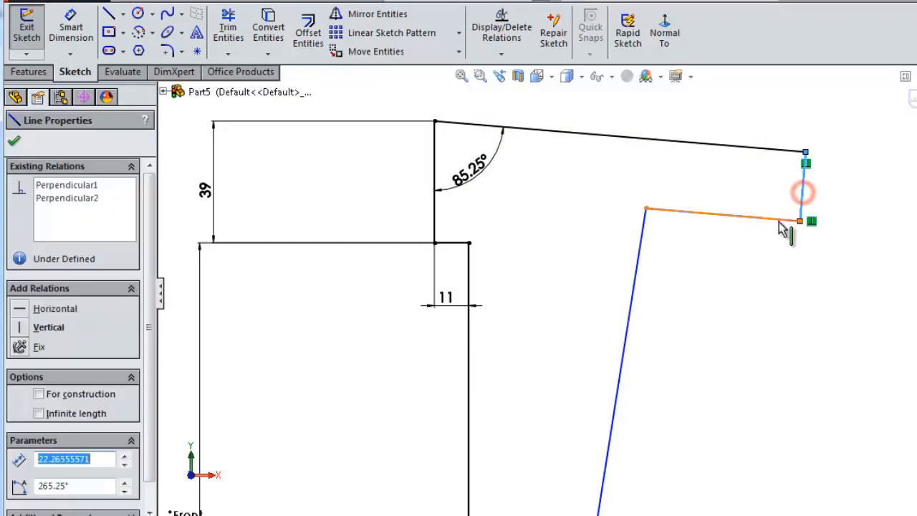
click(779, 217)
click(769, 267)
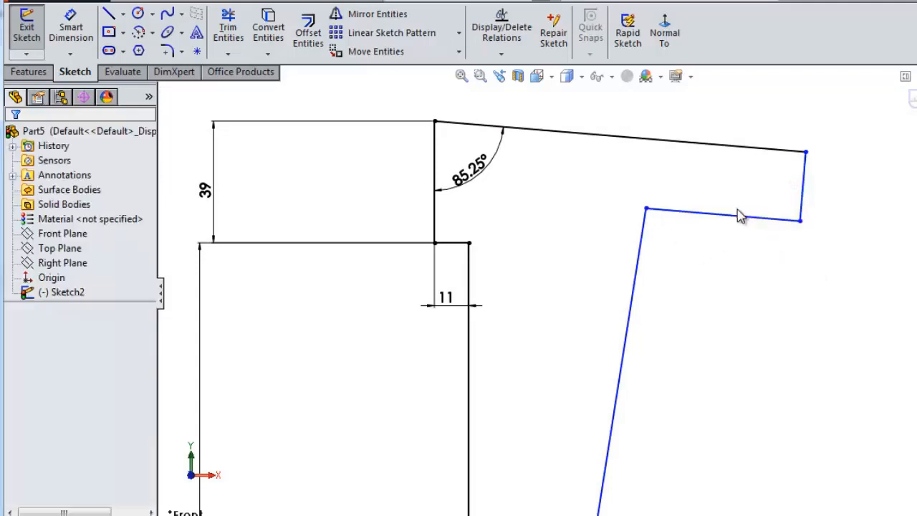
- Make the long slanted inner line perpendicular to the base line at the origin
scroll(692, 268, up, 5)
scroll(621, 358, down, 2)
scroll(610, 363, up, 2)
scroll(551, 440, down, 3)
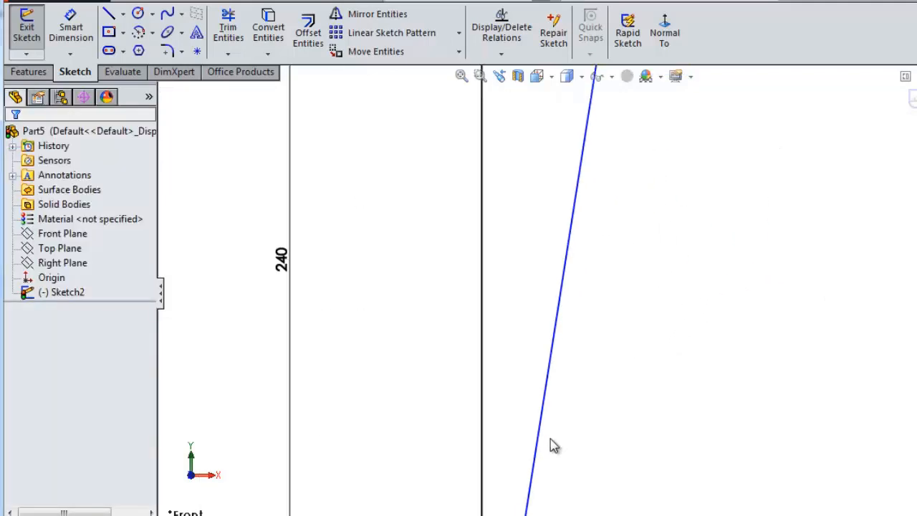
scroll(550, 439, up, 2)
scroll(552, 445, up, 1)
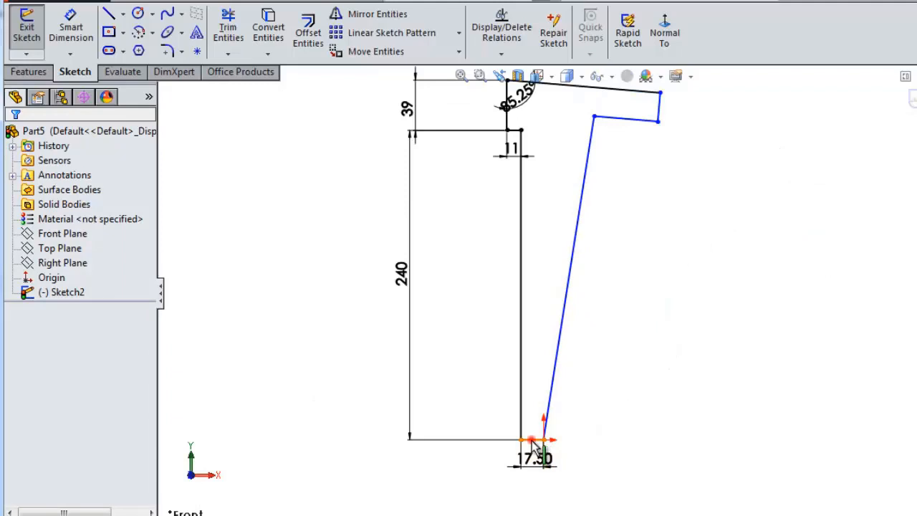
click(532, 440)
ctrl+click(551, 389)
click(656, 320)
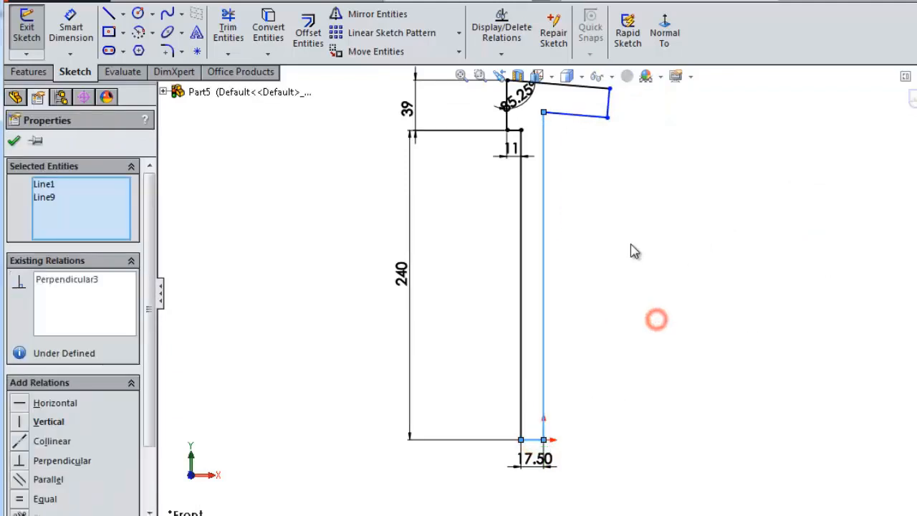
- Dimension the short end line of the sloping top flange to 7.6 mm
scroll(608, 165, up, 1)
scroll(580, 133, down, 3)
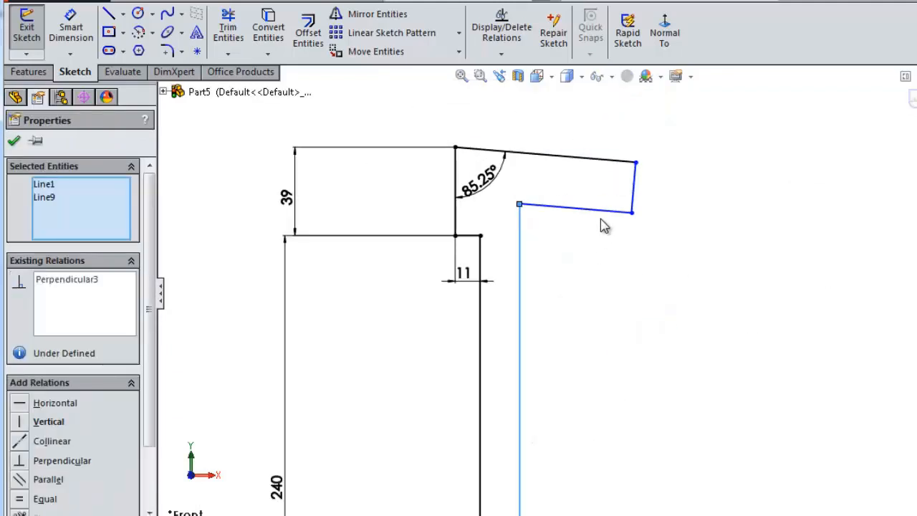
click(59, 22)
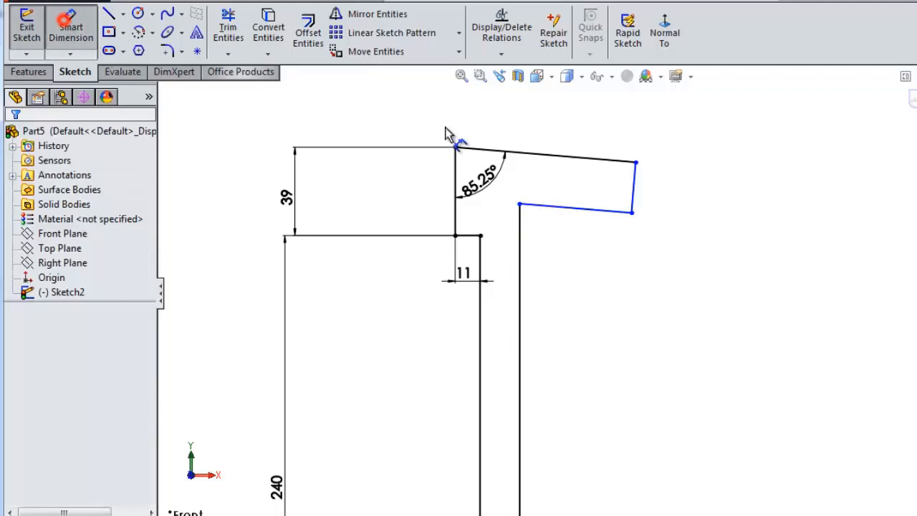
click(639, 188)
click(675, 236)
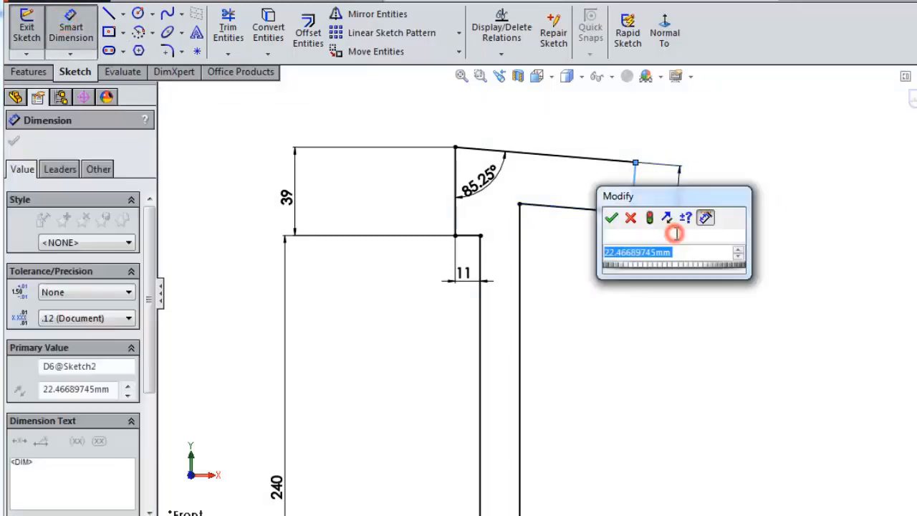
text(7.6)
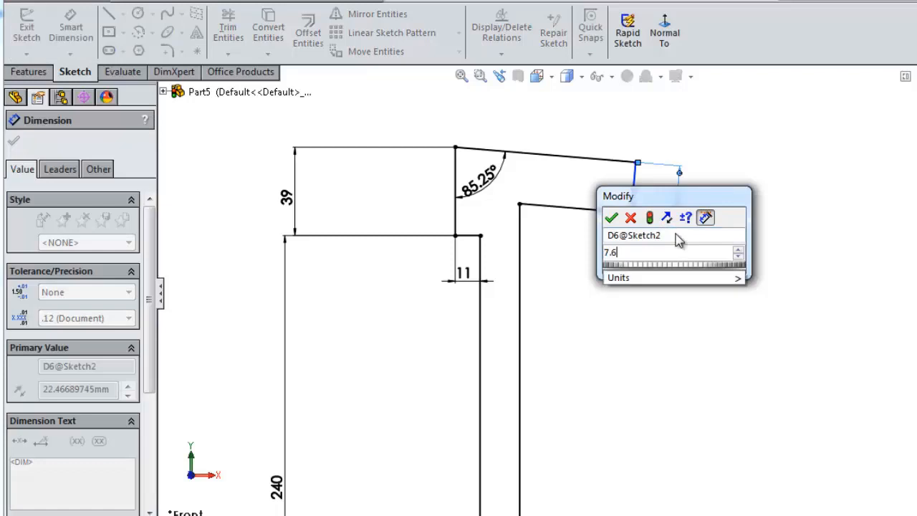
key(Return)
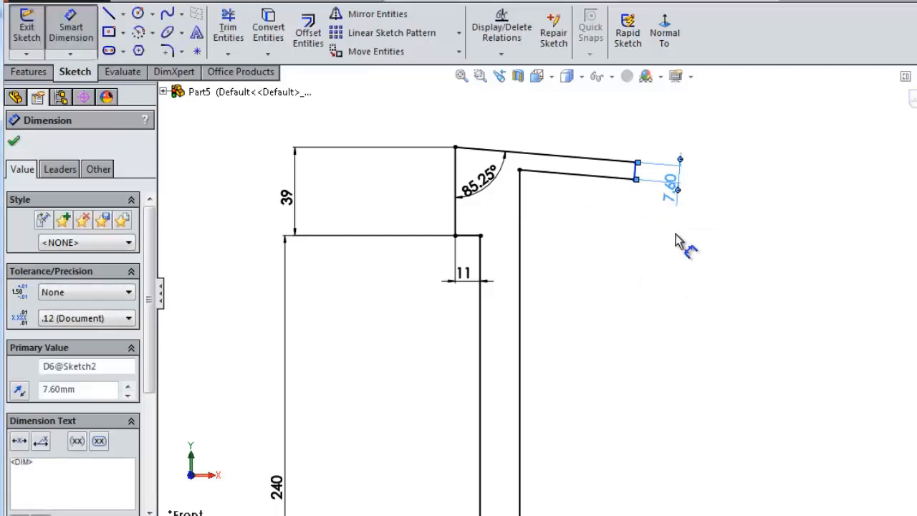
- Dimension the return line beneath the flange to 3.75 mm, aligned with the line
click(565, 182)
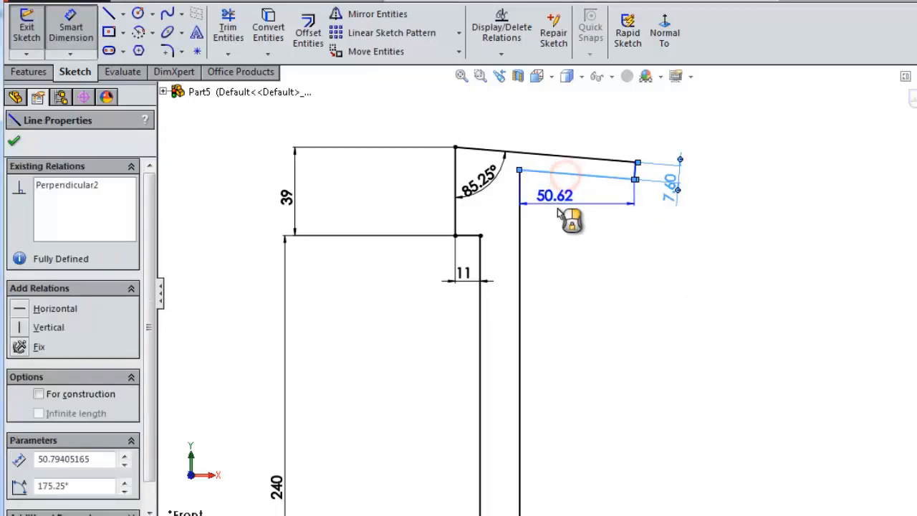
click(513, 221)
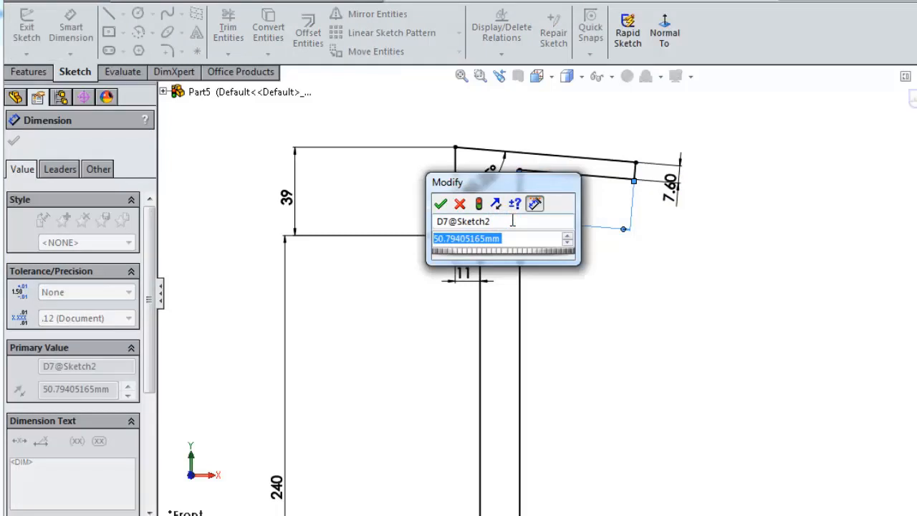
text(3.7)
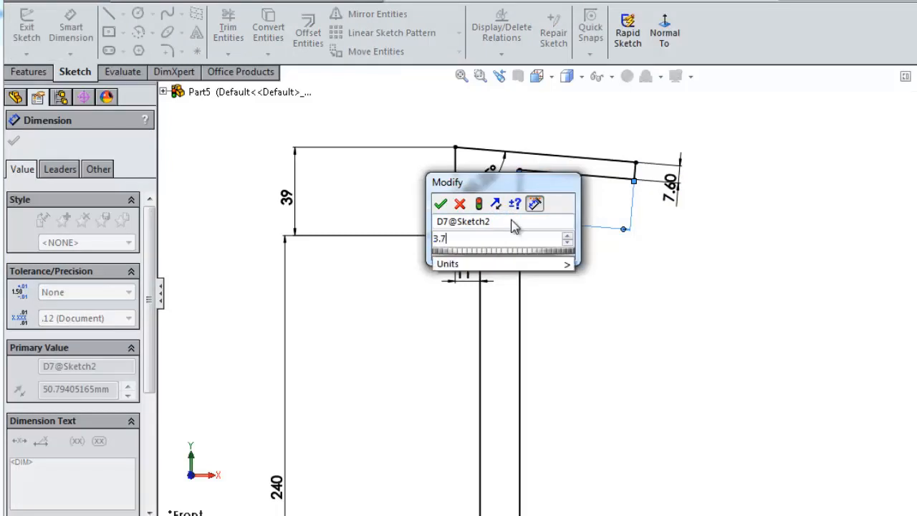
text(5)
key(Return)
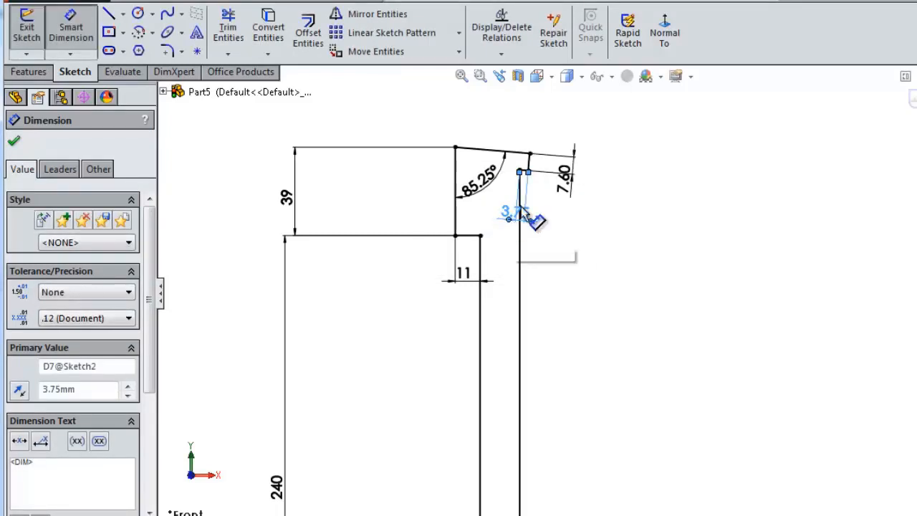
scroll(544, 215, down, 3)
scroll(627, 372, up, 4)
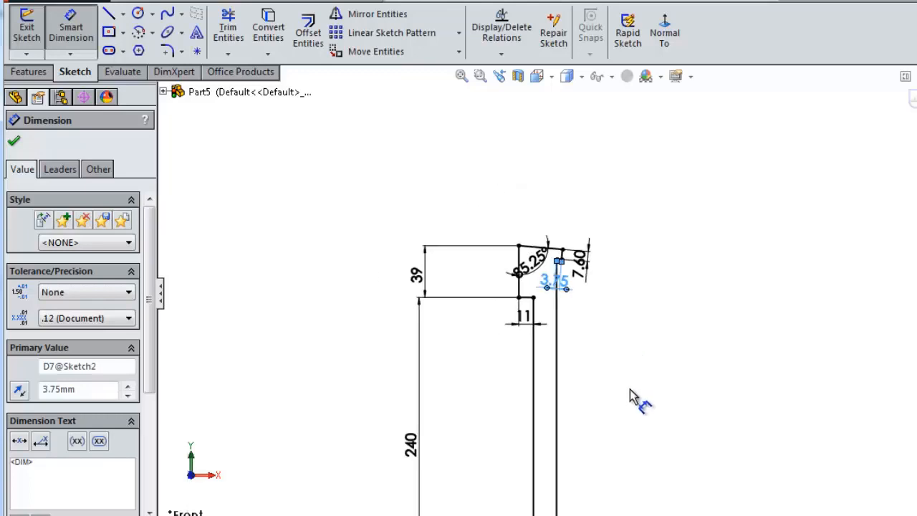
scroll(609, 401, down, 2)
scroll(523, 129, down, 8)
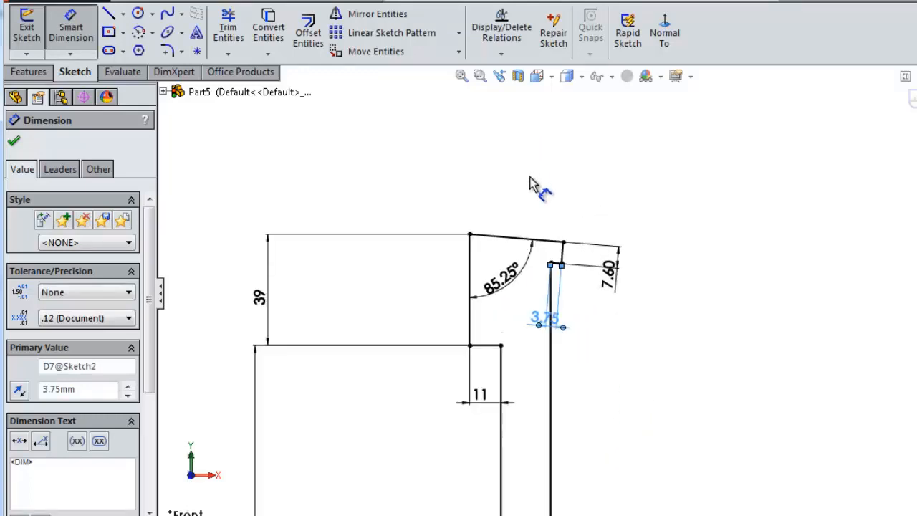
key(Escape)
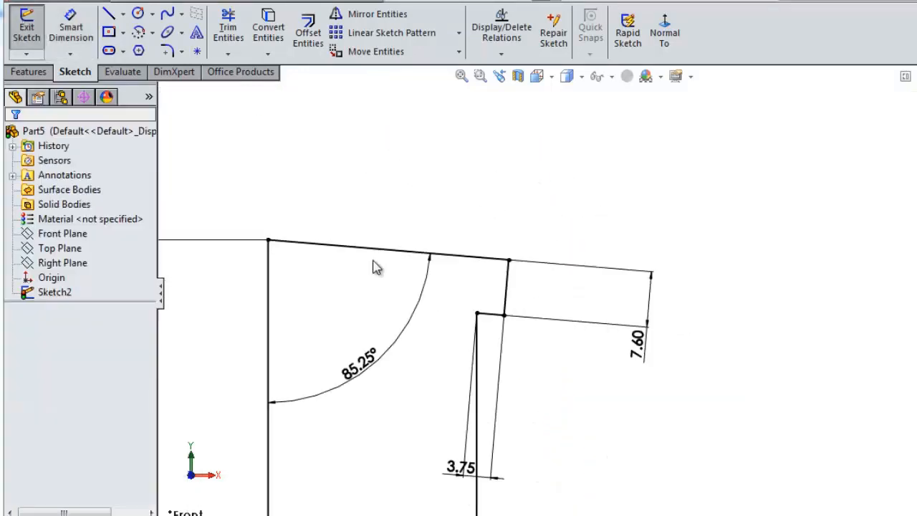
- Convert the sloping top line to construction geometry
click(380, 254)
scroll(148, 288, down, 1)
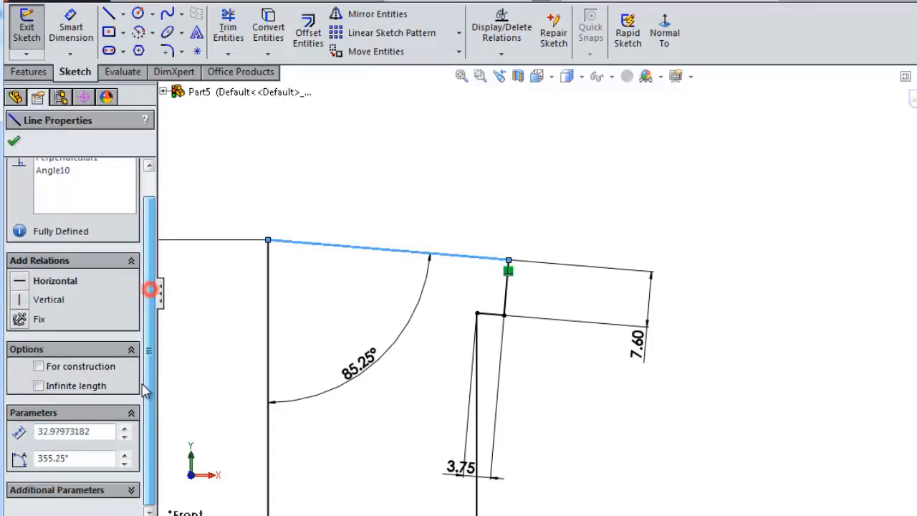
click(39, 366)
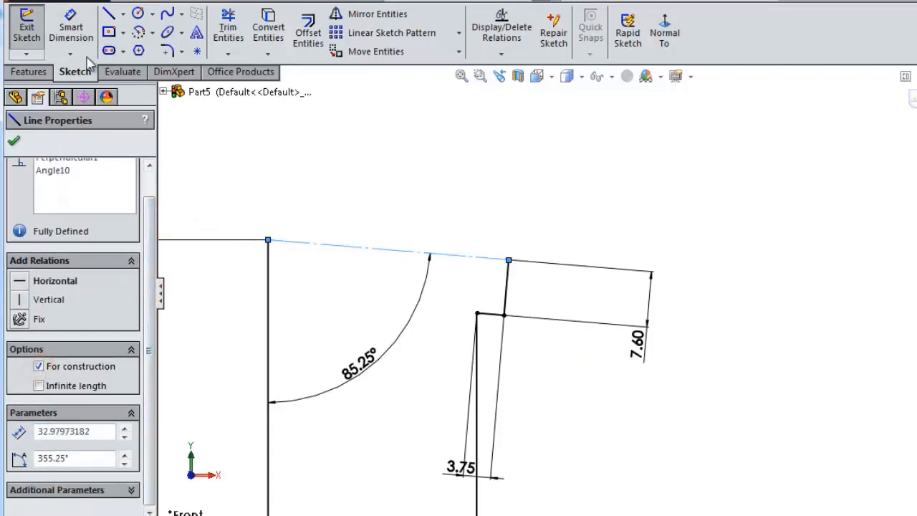
- Sketch a line about 33 mm long, about 2.7 mm below the sloping construction line, from the outer vertical line perpendicular to the short end line
click(109, 15)
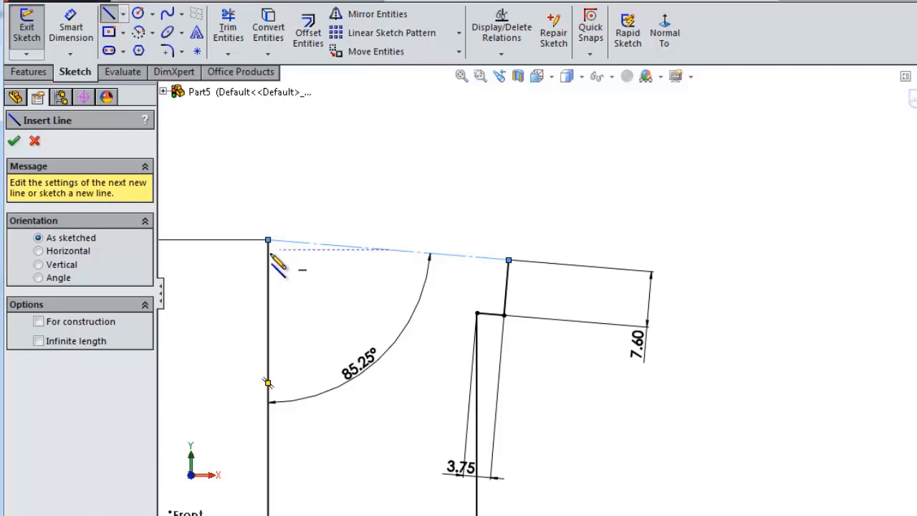
click(267, 260)
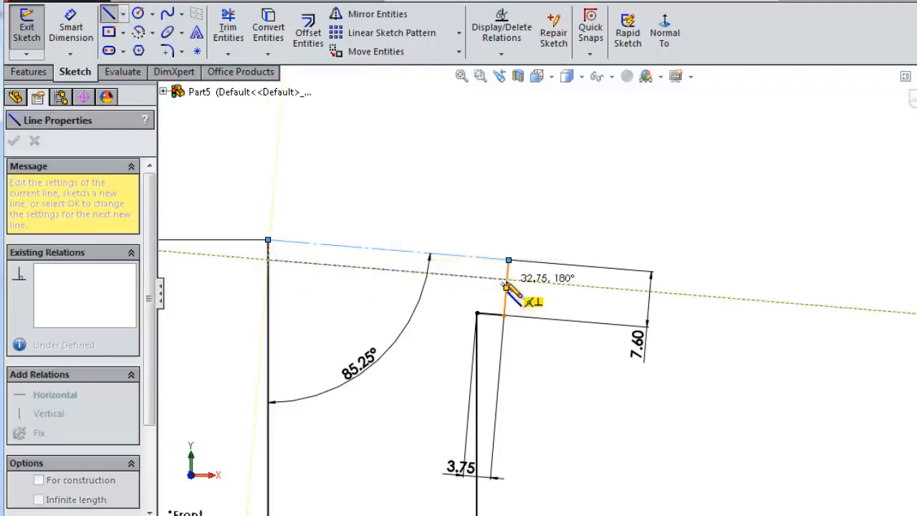
click(506, 281)
key(Escape)
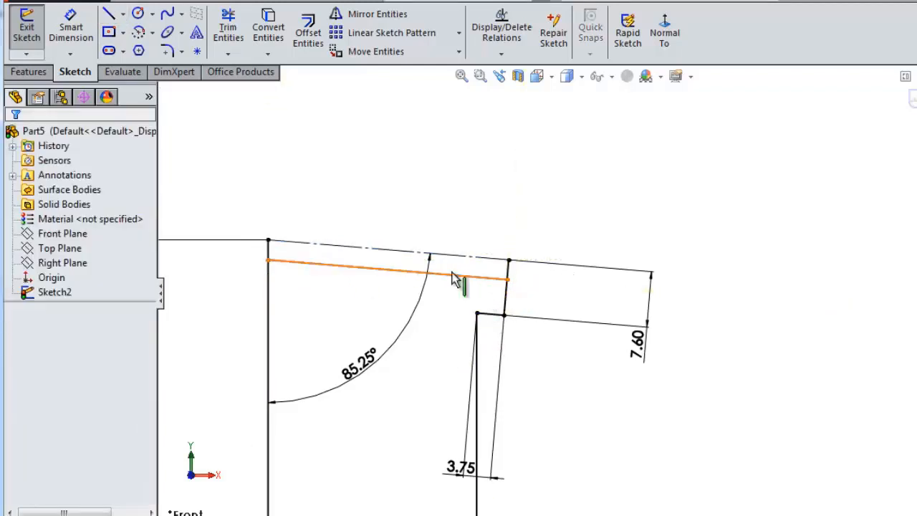
- Set the distance between the new line and the sloping construction line to 1.6 mm
scroll(451, 281, down, 2)
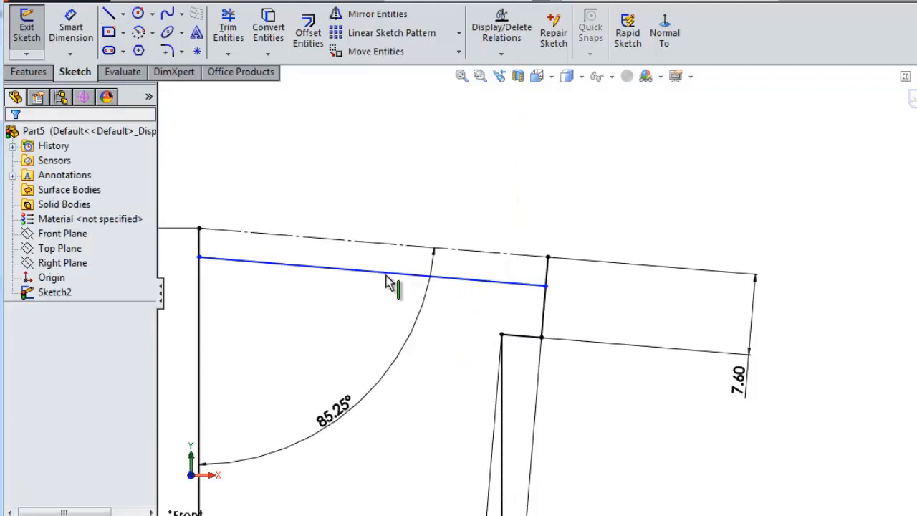
click(71, 25)
click(267, 260)
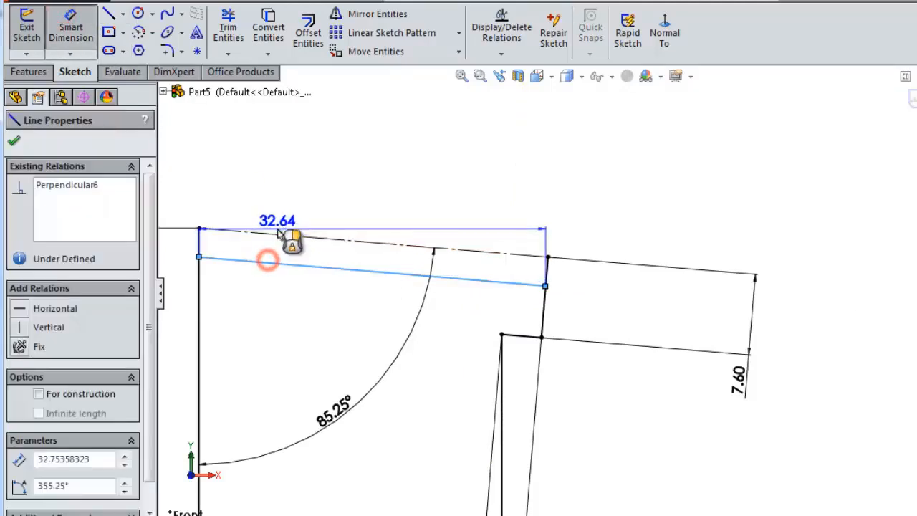
click(287, 236)
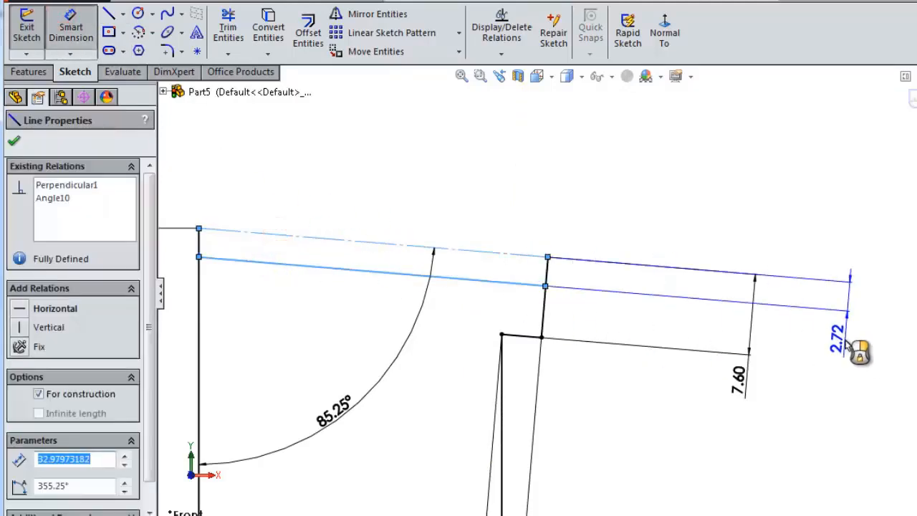
click(845, 342)
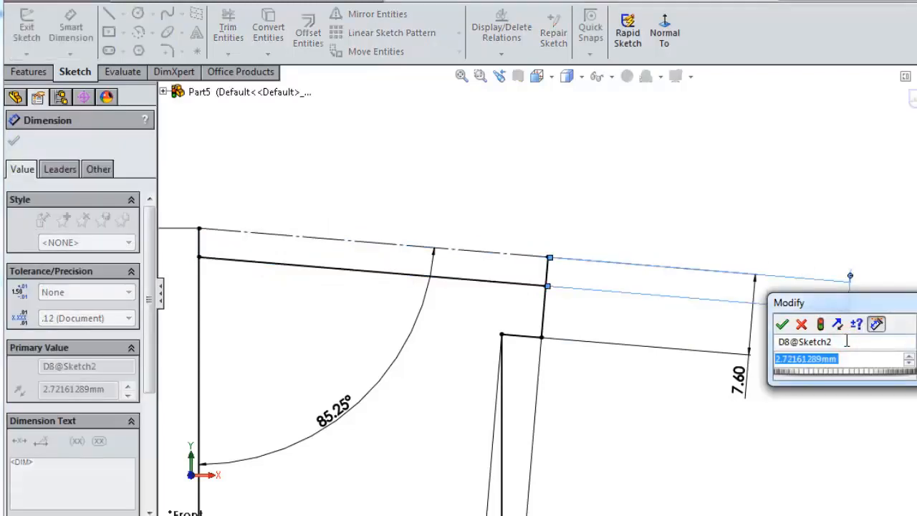
text(1.6)
key(Return)
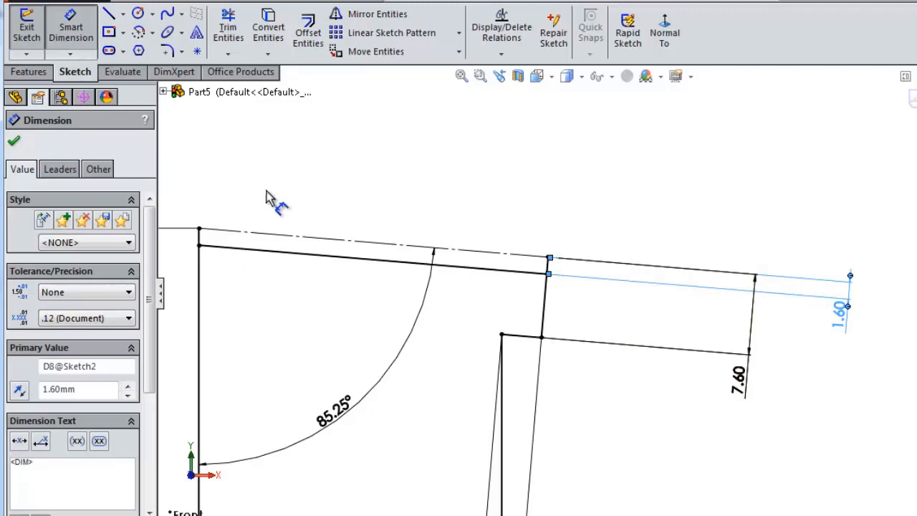
key(Escape)
- Convert the lower sloping line to construction geometry
click(271, 257)
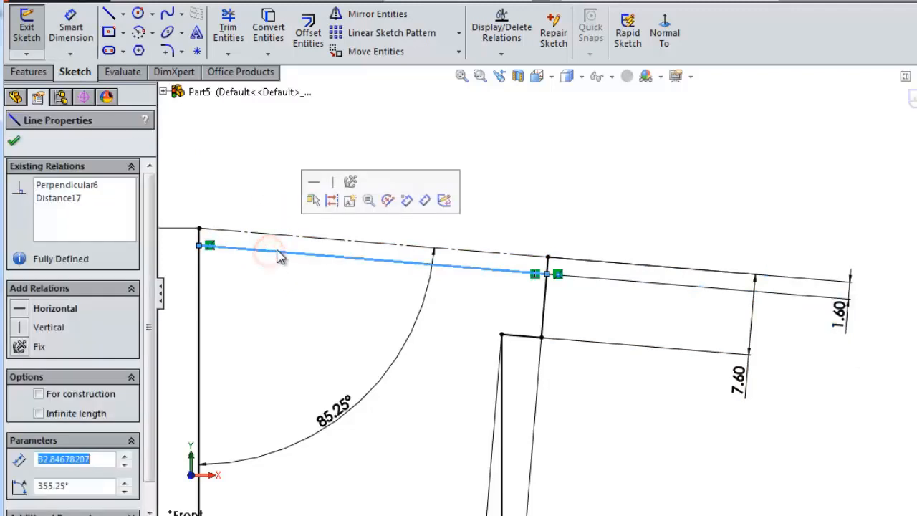
scroll(118, 383, down, 1)
click(113, 372)
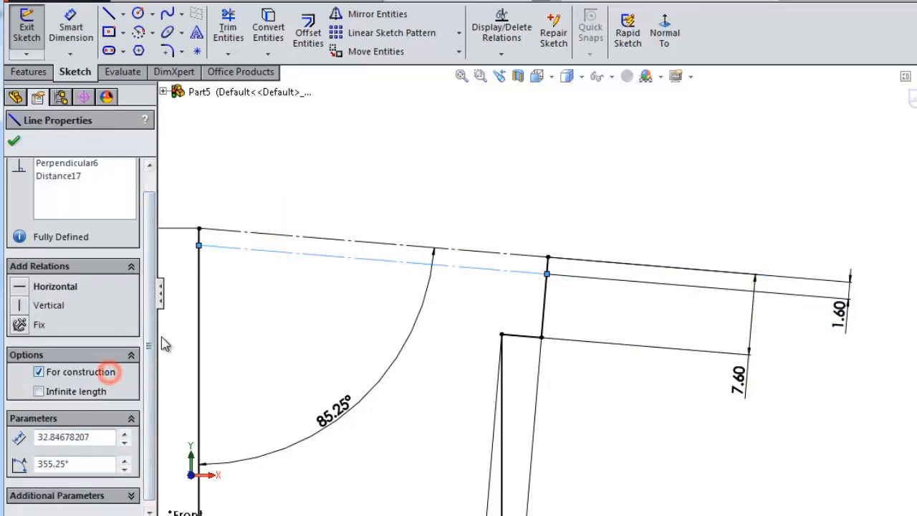
click(310, 177)
- From the outer top corner, sketch about 4.7 mm along the upper construction line, a perpendicular drop, a rising diagonal, and another perpendicular drop
scroll(315, 242, down, 3)
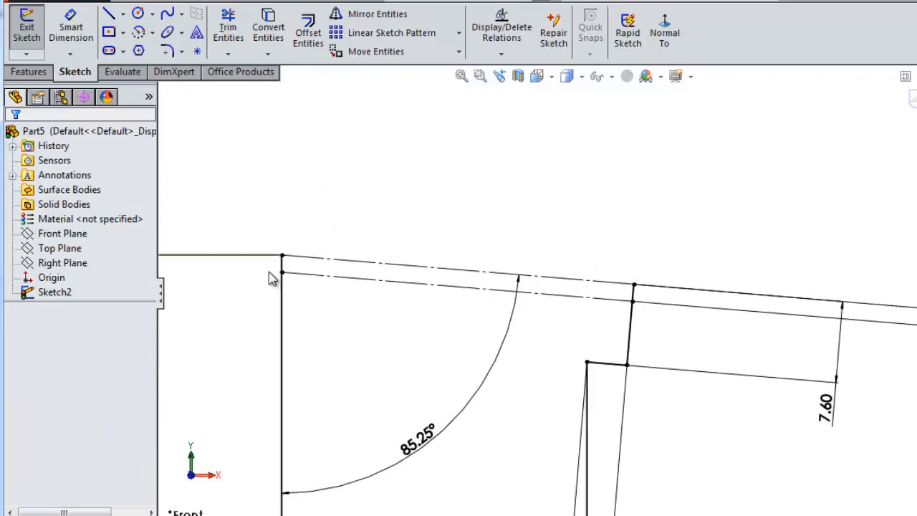
click(108, 13)
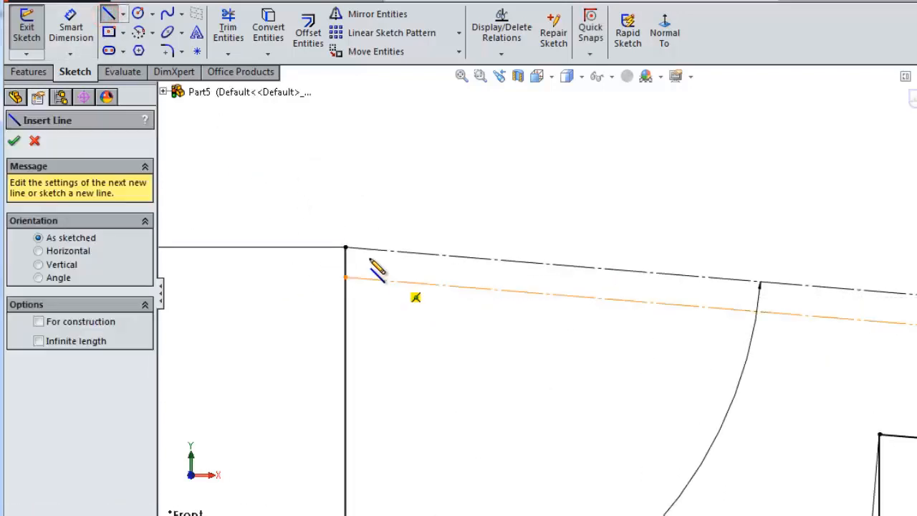
click(345, 248)
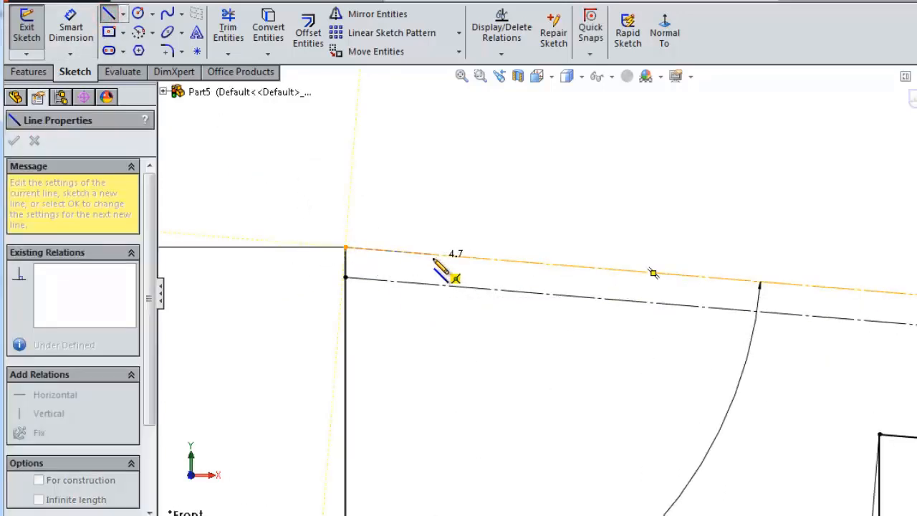
click(433, 254)
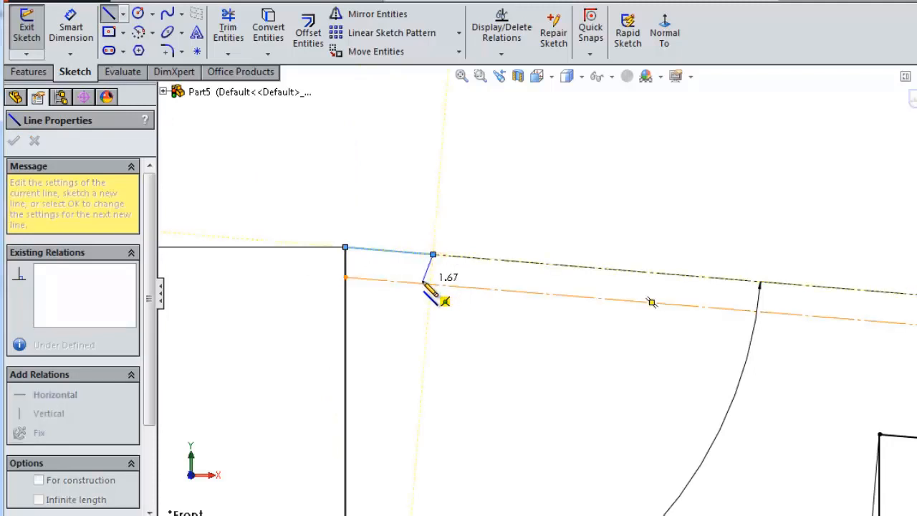
click(430, 285)
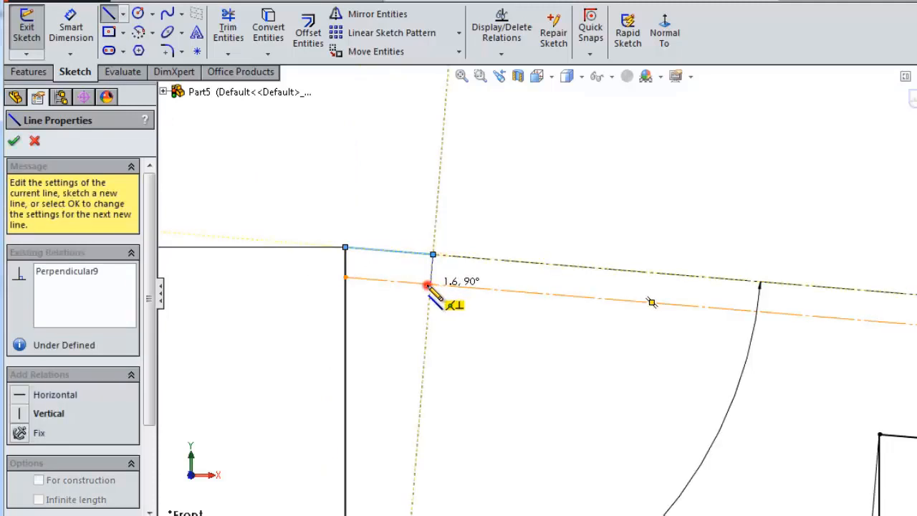
click(503, 260)
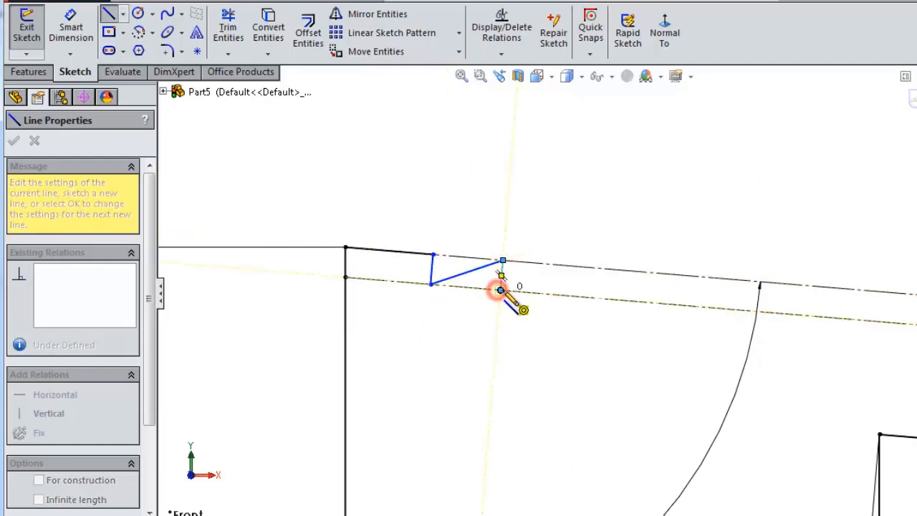
click(500, 290)
key(Escape)
- Dimension the first solid segment along the upper construction line to 4.45 mm
scroll(526, 293, down, 2)
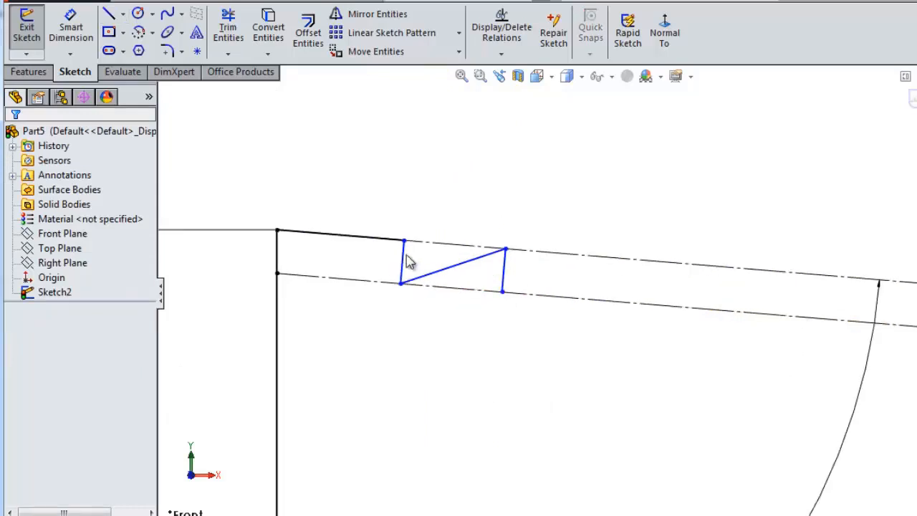
click(71, 28)
click(361, 241)
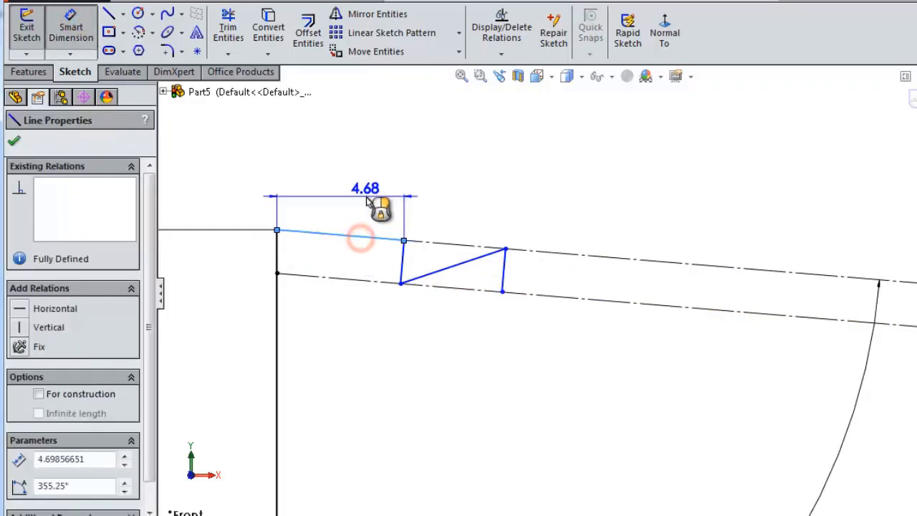
click(421, 199)
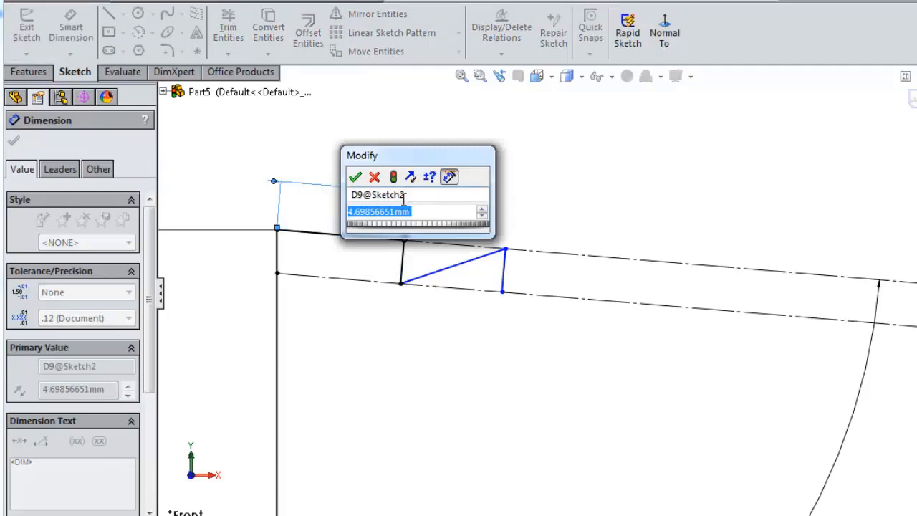
text(4.45)
key(Return)
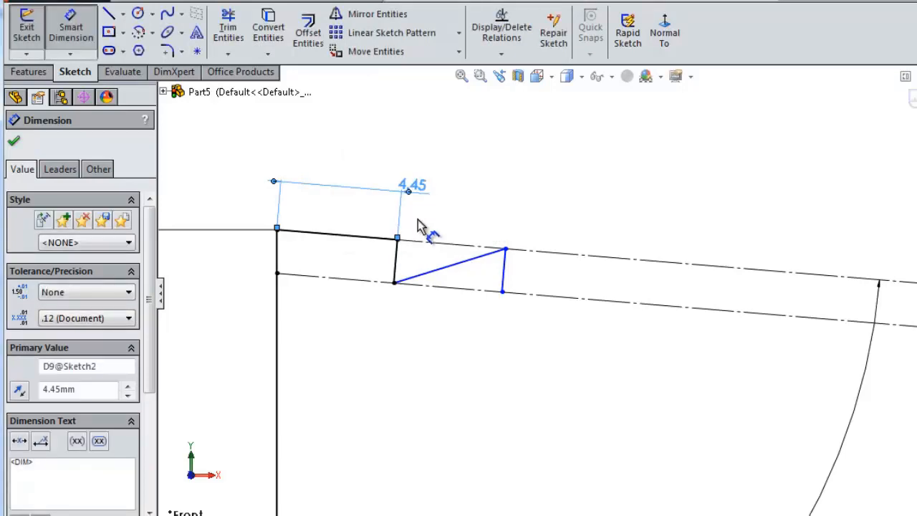
- Dimension the distance between the two perpendicular drops of the first tooth to 3.175 mm
click(396, 259)
click(503, 265)
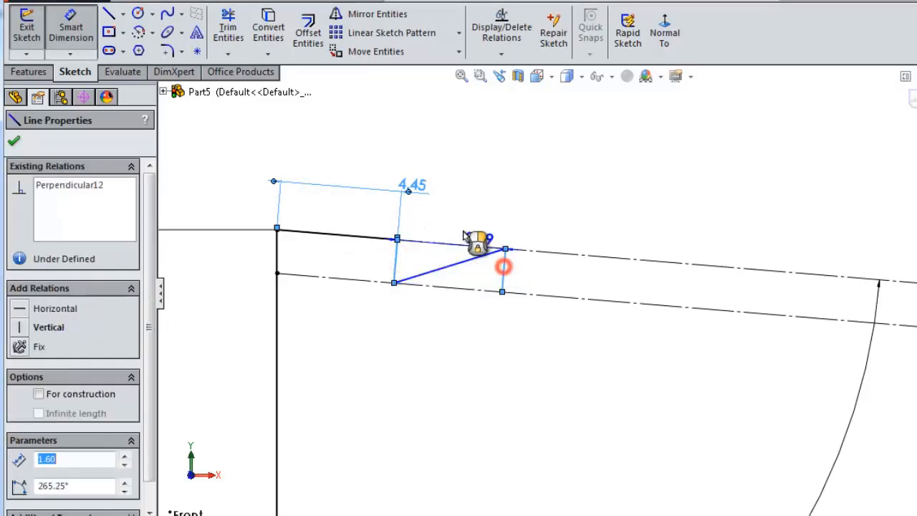
click(473, 208)
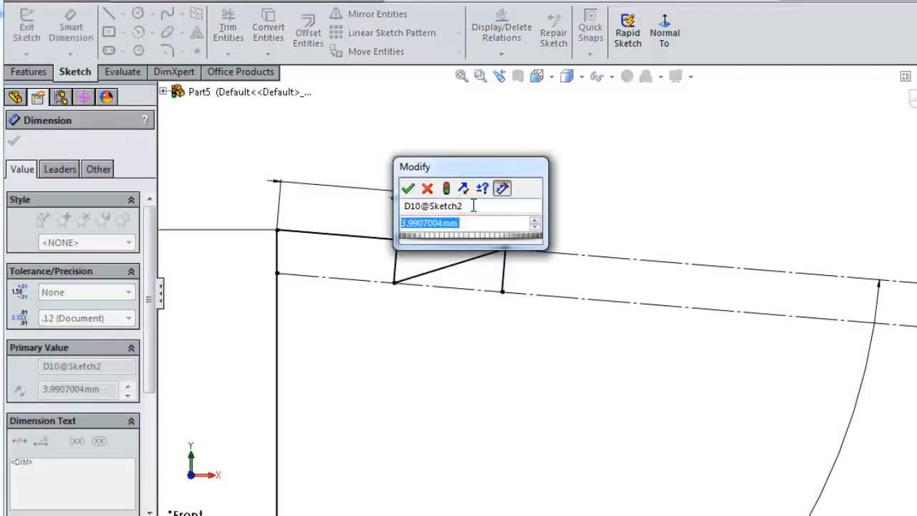
text(3.)
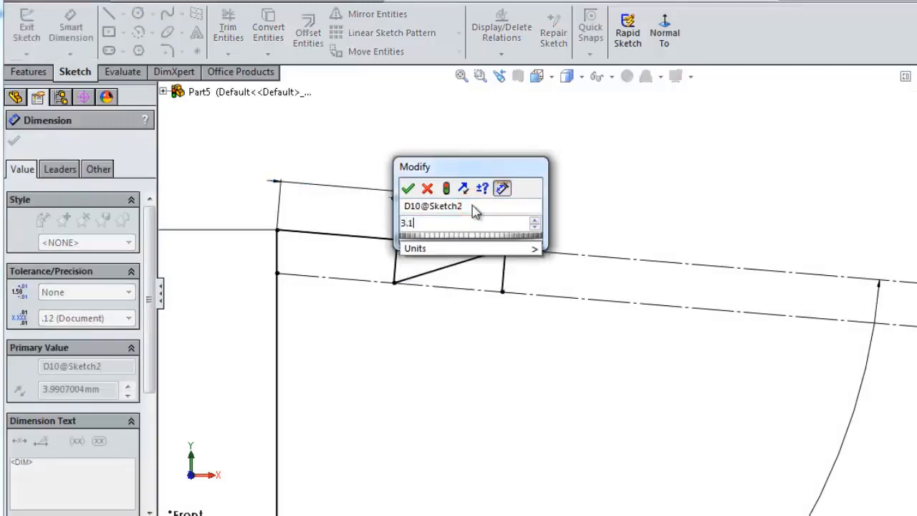
text(175)
key(Return)
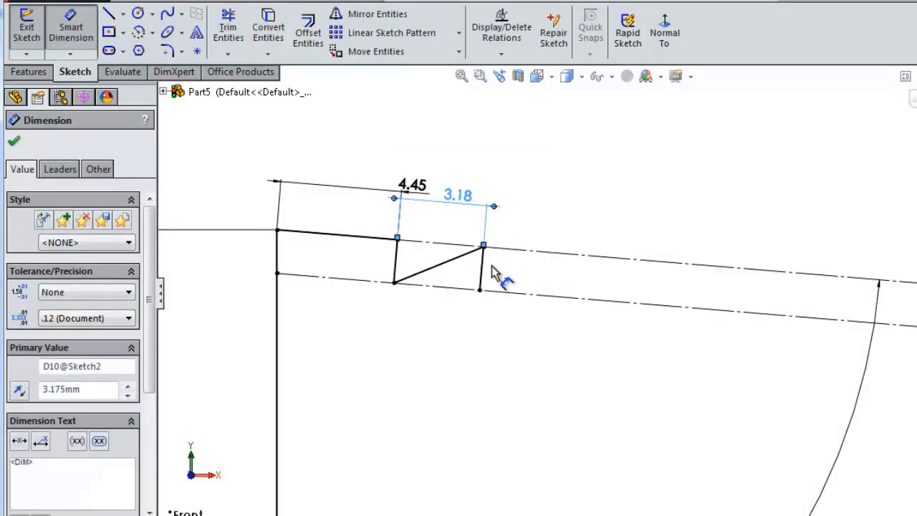
- Set up a linear sketch pattern of 8 instances using the tooth's diagonal and its second perpendicular drop
scroll(719, 326, up, 4)
scroll(779, 294, down, 1)
scroll(545, 305, down, 2)
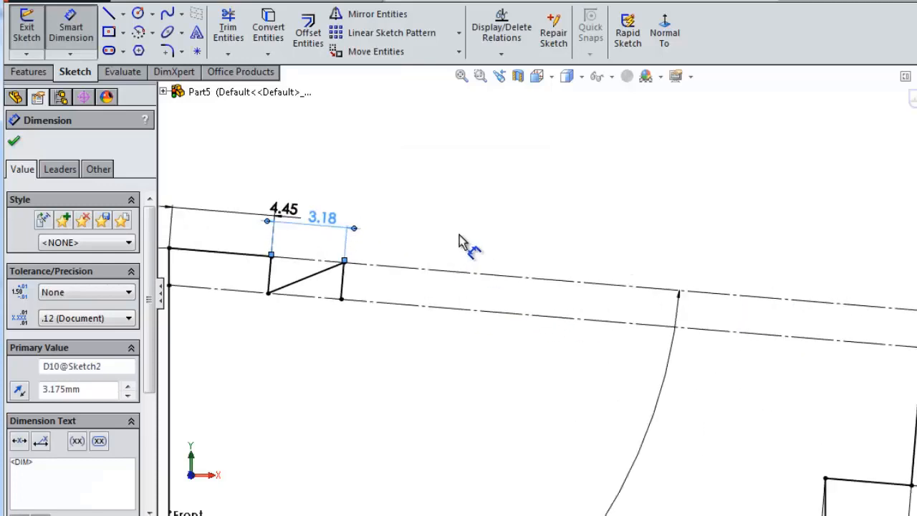
click(358, 33)
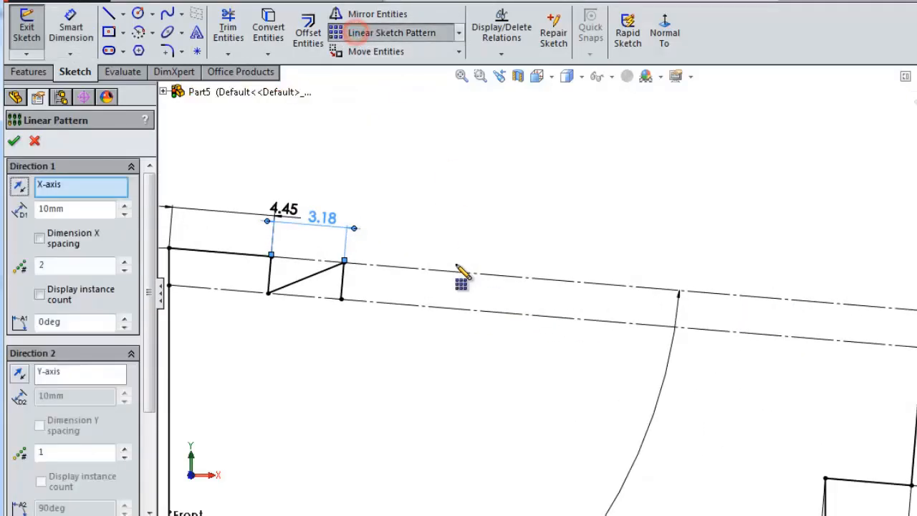
scroll(322, 268, up, 2)
click(259, 262)
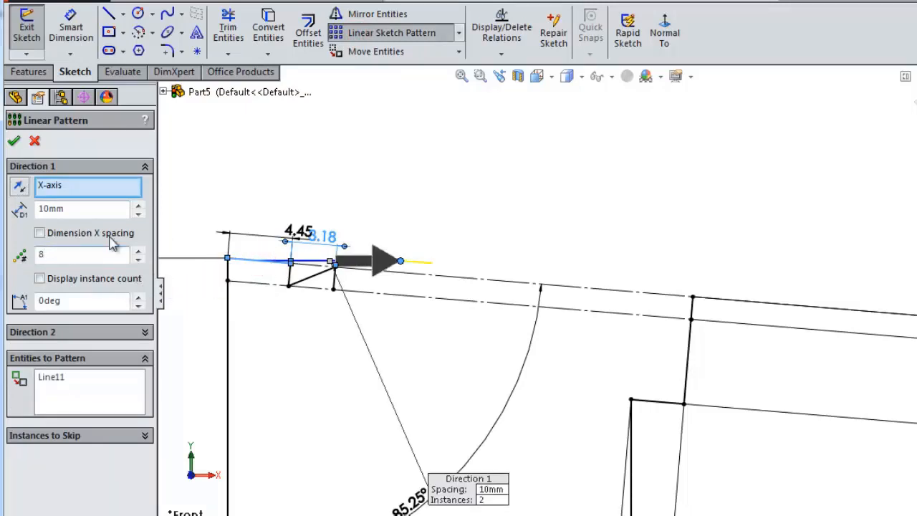
click(55, 378)
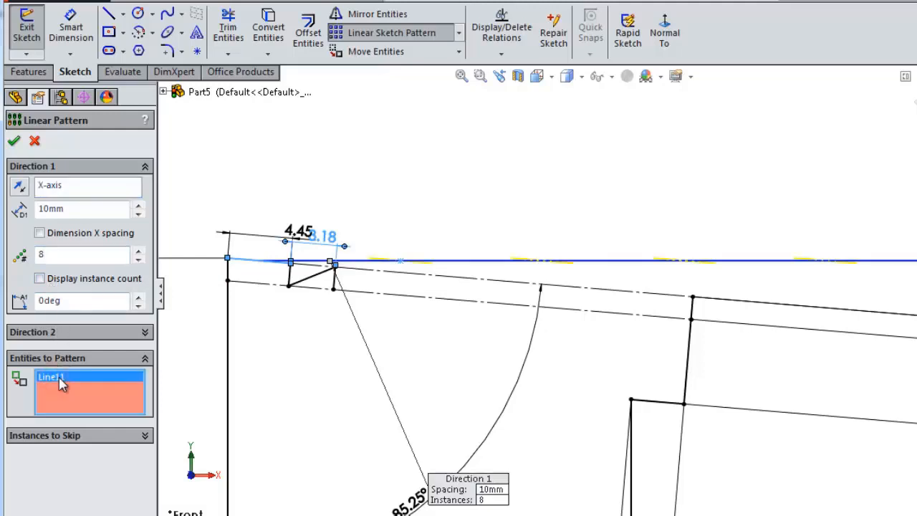
key(Delete)
scroll(329, 278, down, 3)
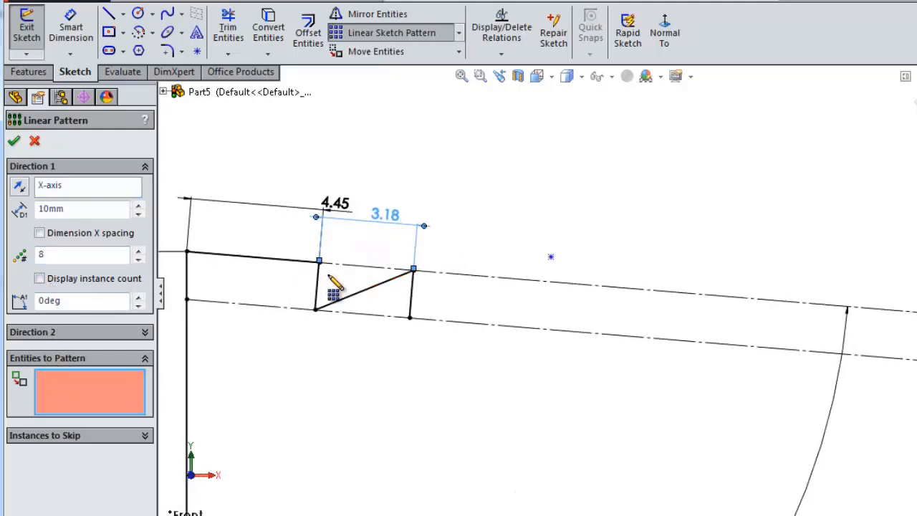
click(361, 299)
click(411, 306)
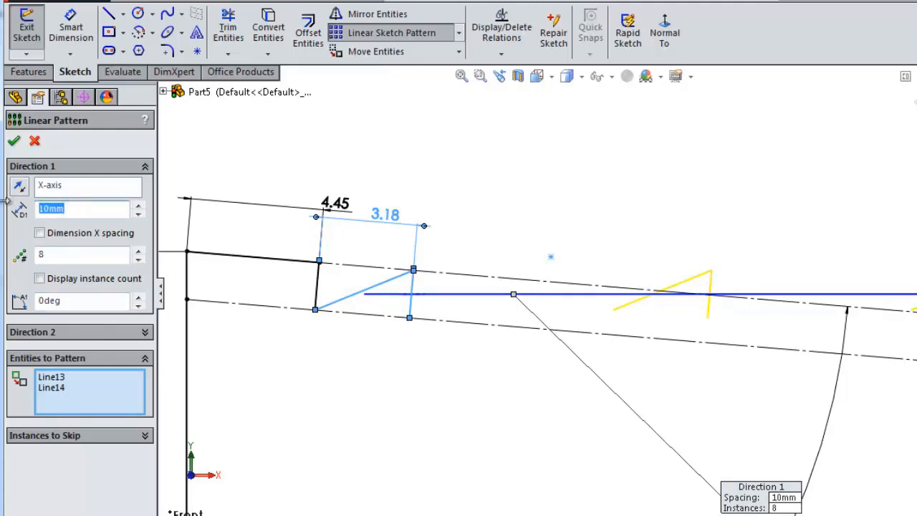
- Set the tooth pattern's spacing to 3.18 mm and its angle to 355.25 degrees, and create it along the slope
click(10, 246)
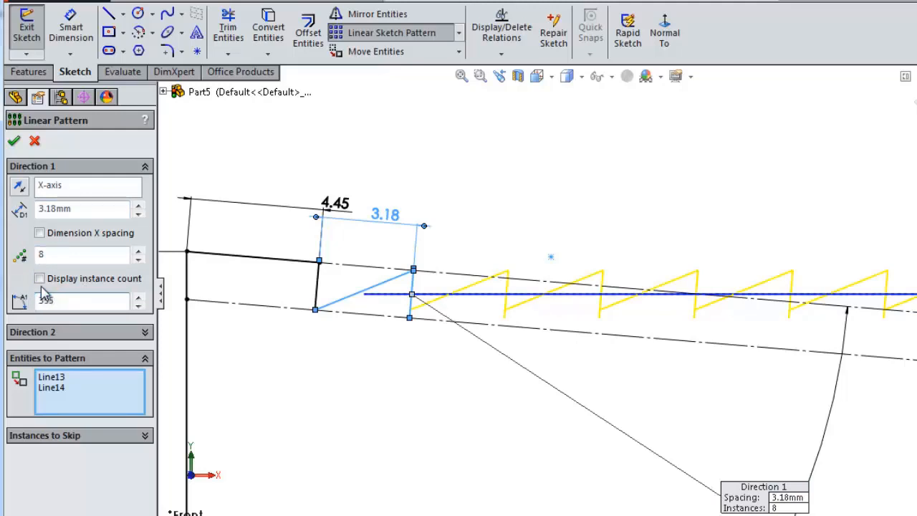
click(15, 304)
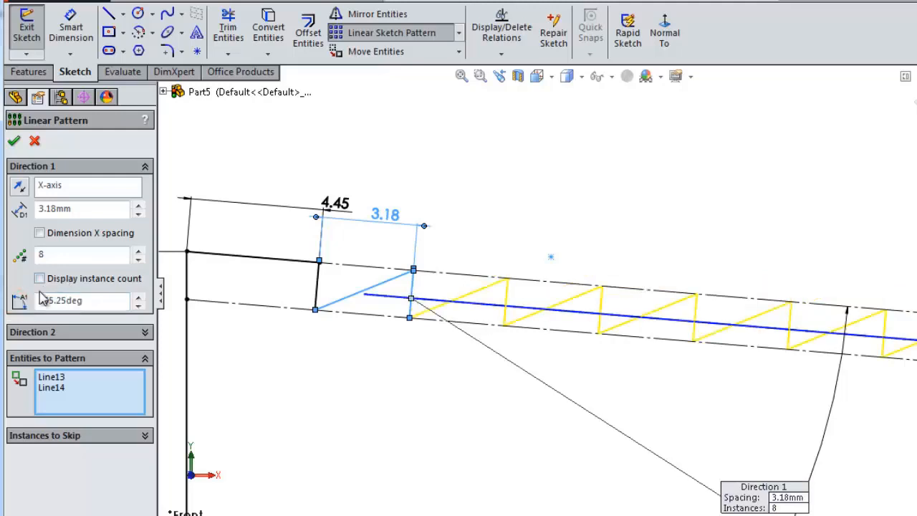
click(15, 141)
scroll(837, 371, up, 6)
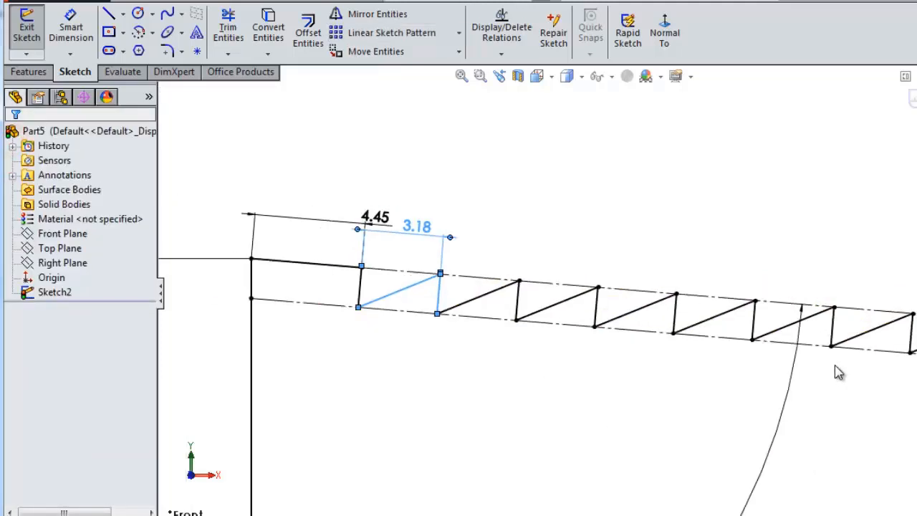
- Connect the last tooth tip to the end corner of the sloping edge with a line and delete the last patterned drop
scroll(911, 358, down, 5)
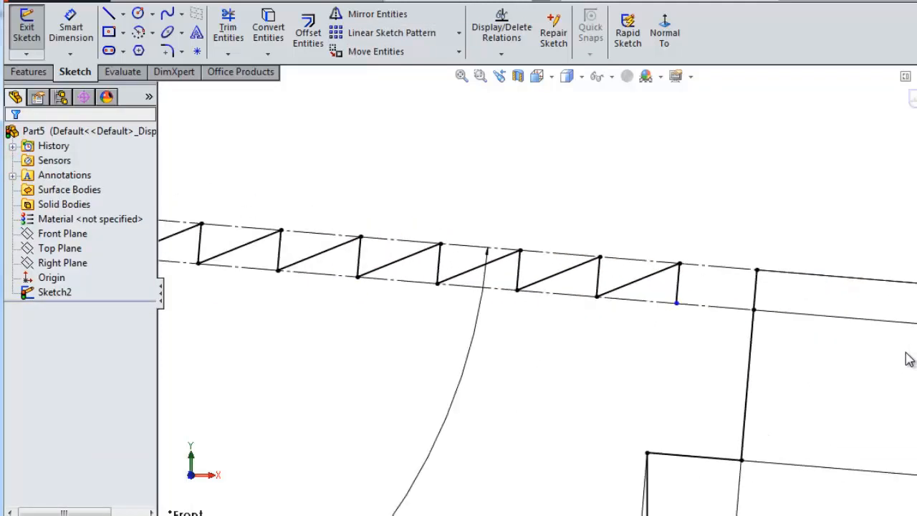
click(111, 15)
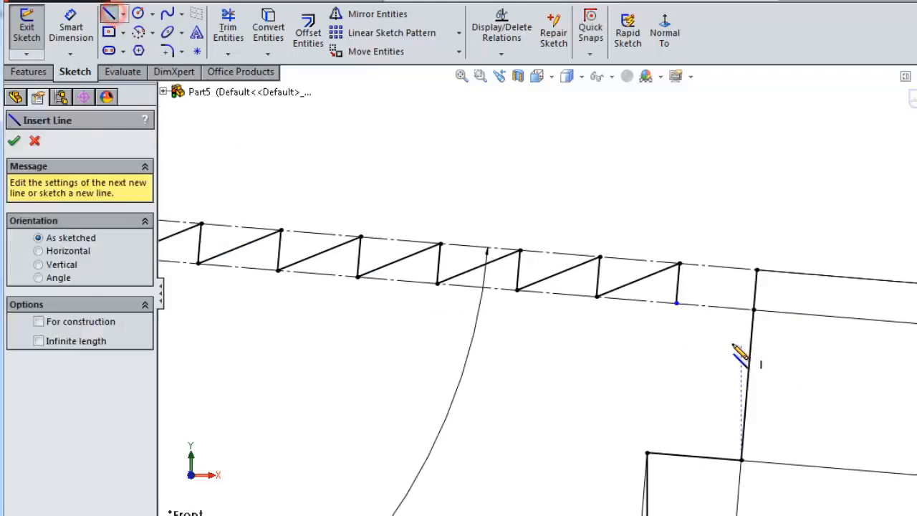
click(679, 264)
double_click(756, 271)
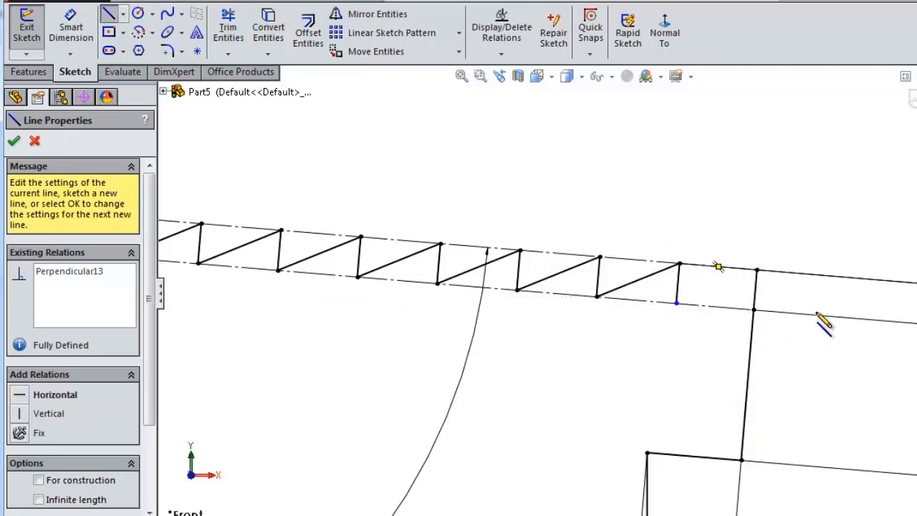
key(Escape)
click(678, 285)
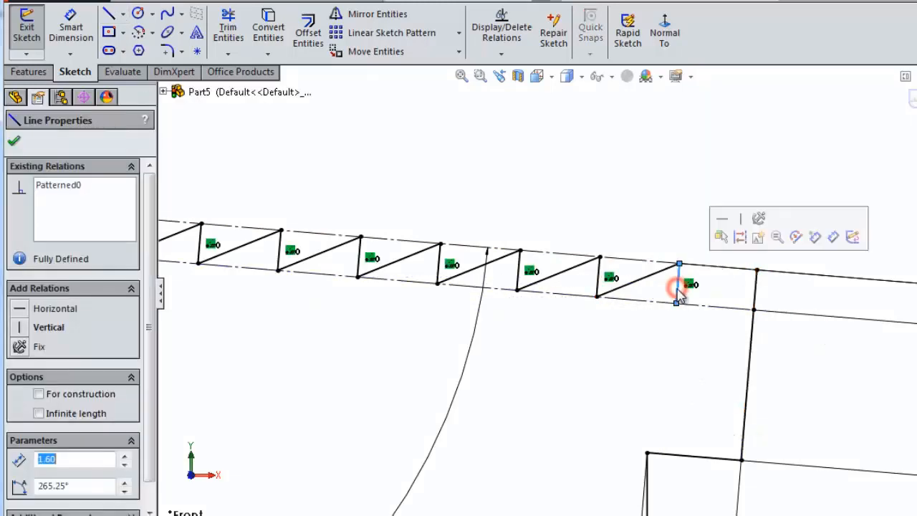
click(706, 329)
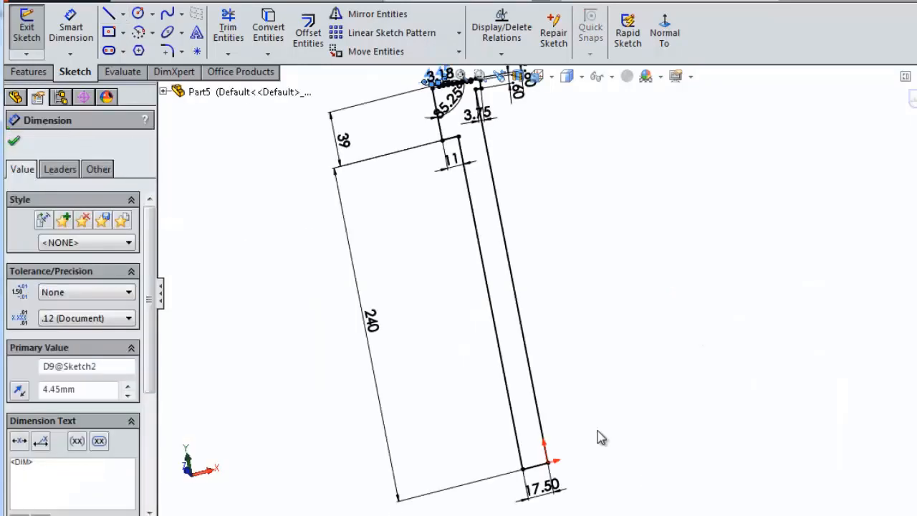
- Round both bottom corners of the profile with 5 mm sketch fillets
scroll(597, 430, up, 2)
scroll(508, 409, down, 6)
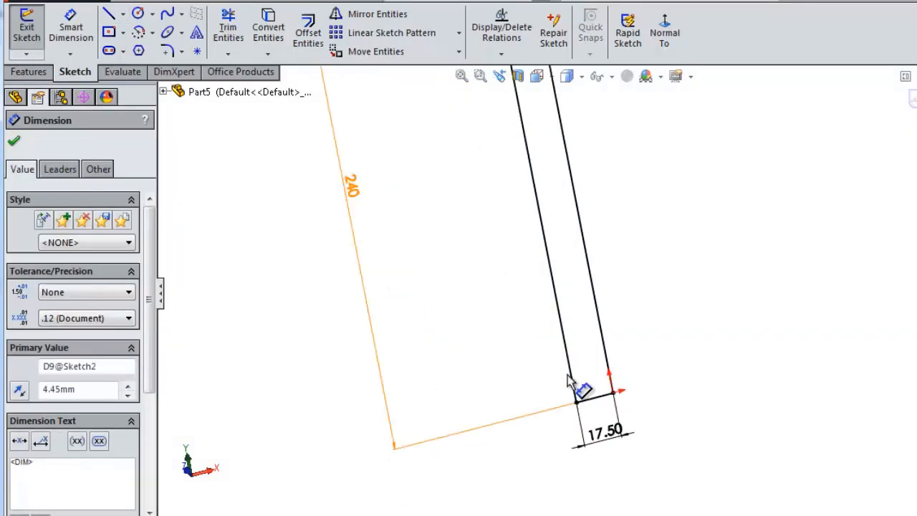
click(168, 53)
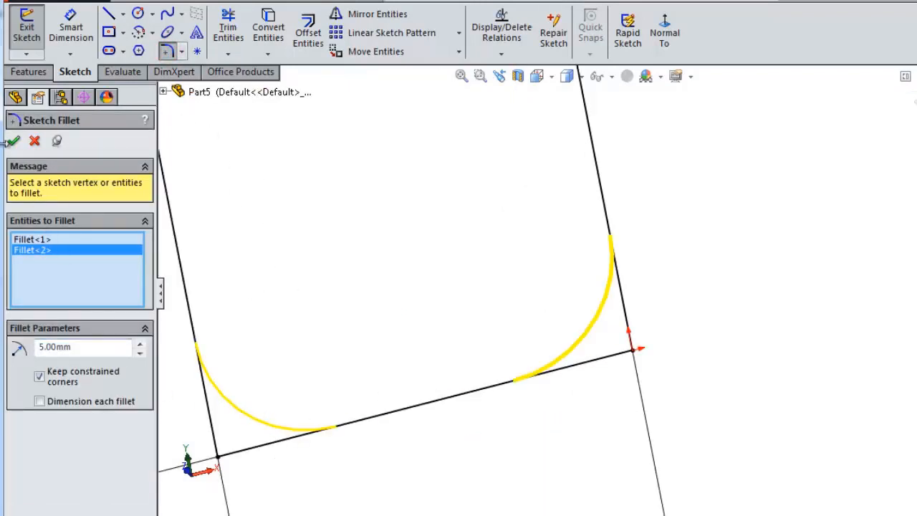
click(14, 140)
scroll(474, 322, up, 4)
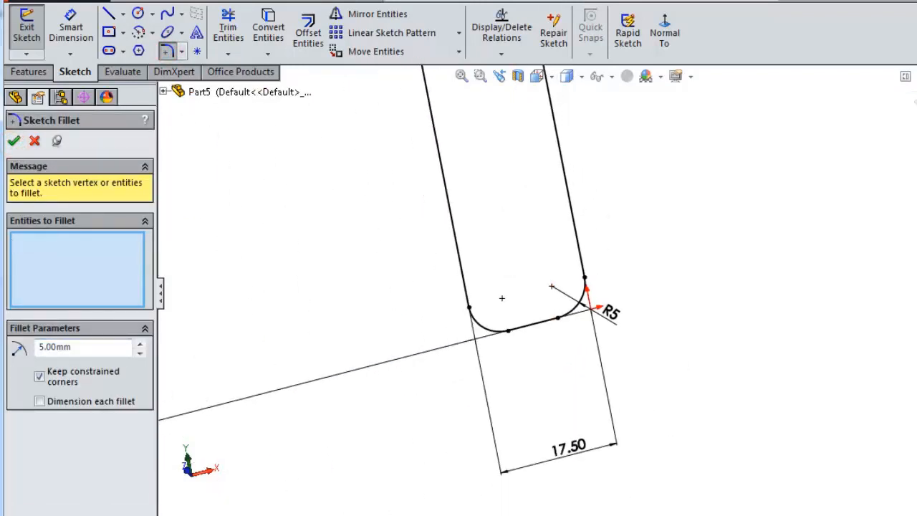
key(Escape)
- Sketch a line about 28.6 mm long from the inner end of the short step below the teeth to the left vertical edge
scroll(551, 286, up, 5)
scroll(637, 164, down, 4)
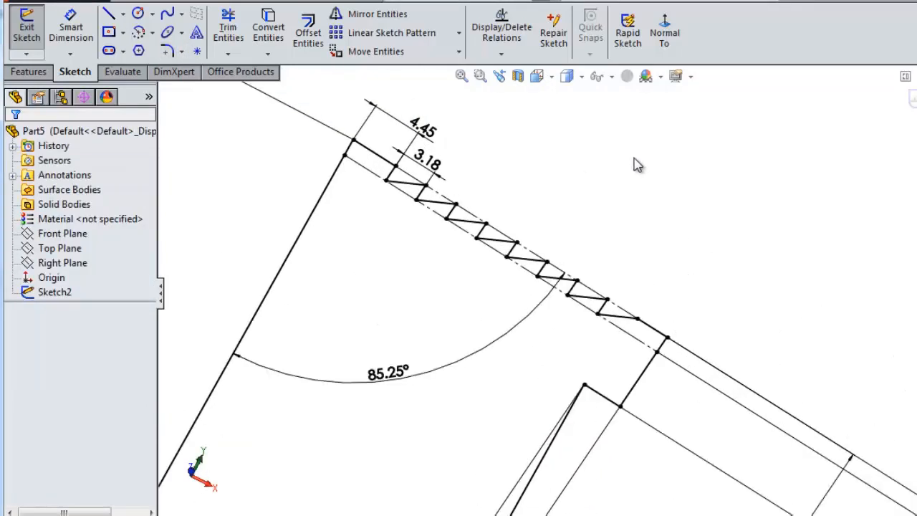
click(664, 32)
scroll(622, 164, down, 6)
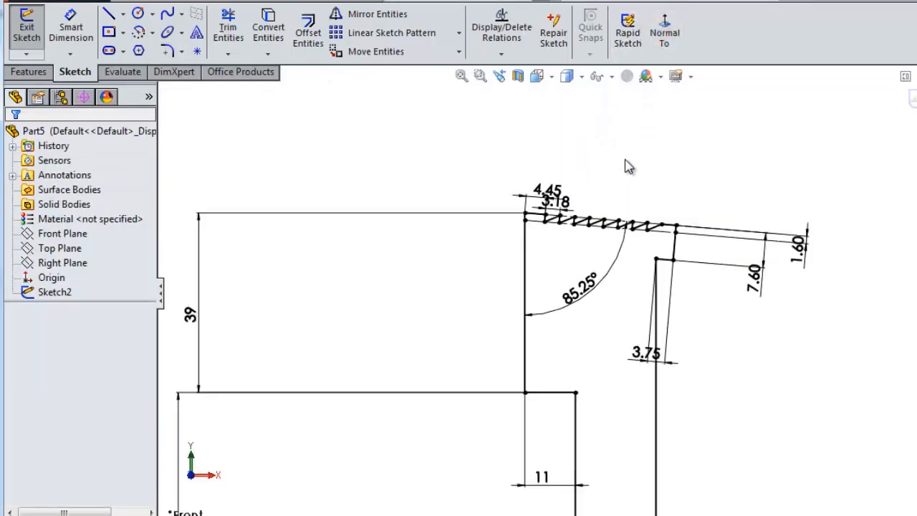
scroll(557, 172, up, 1)
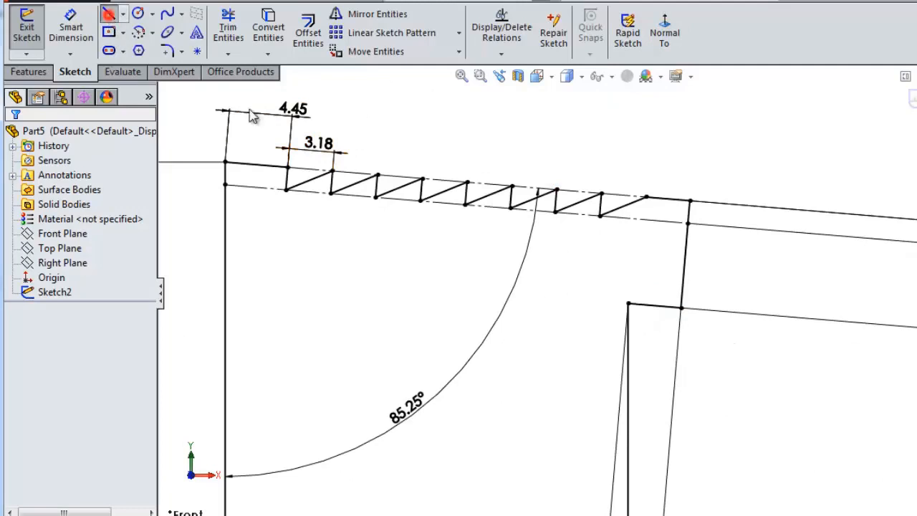
key(l)
click(628, 304)
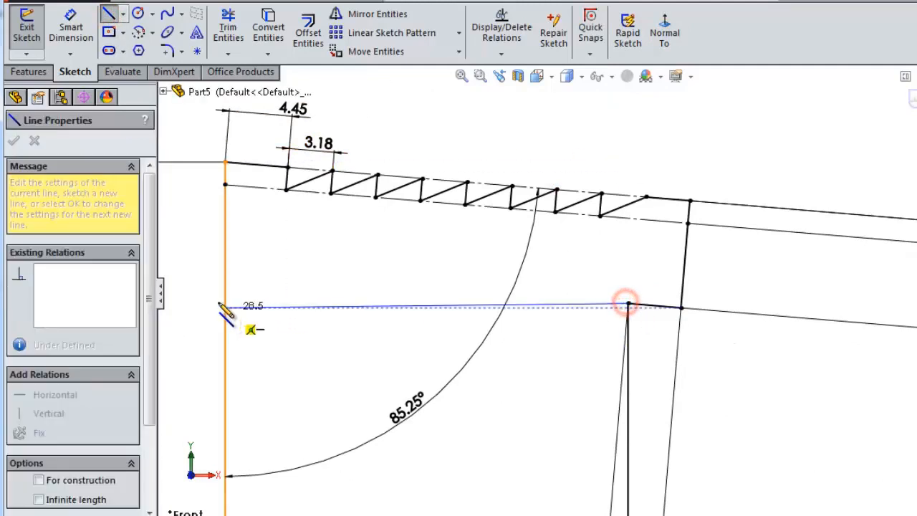
click(226, 265)
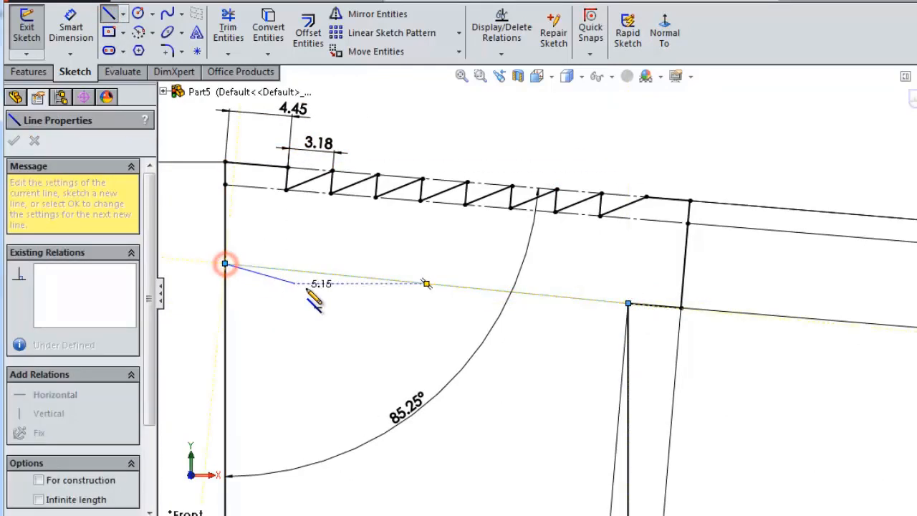
key(Escape)
- Make the new line collinear with the short sloping step line beside it
click(418, 288)
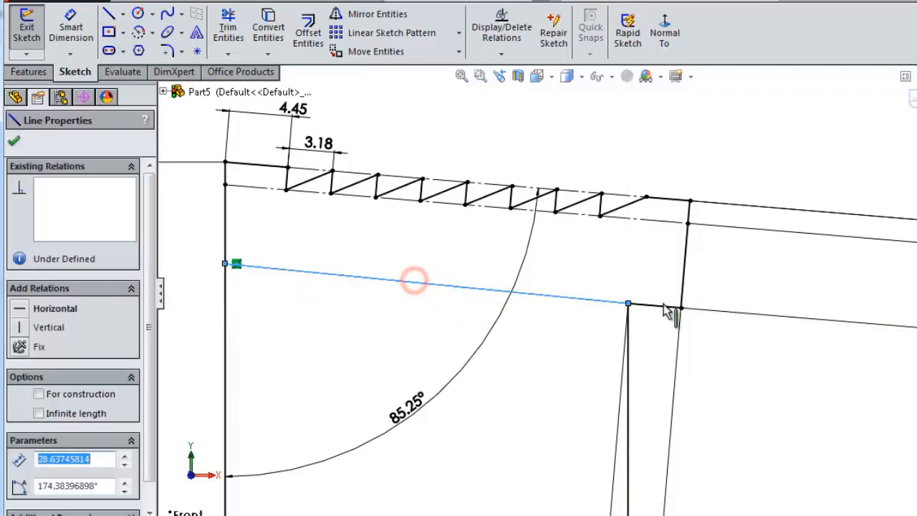
ctrl+click(665, 306)
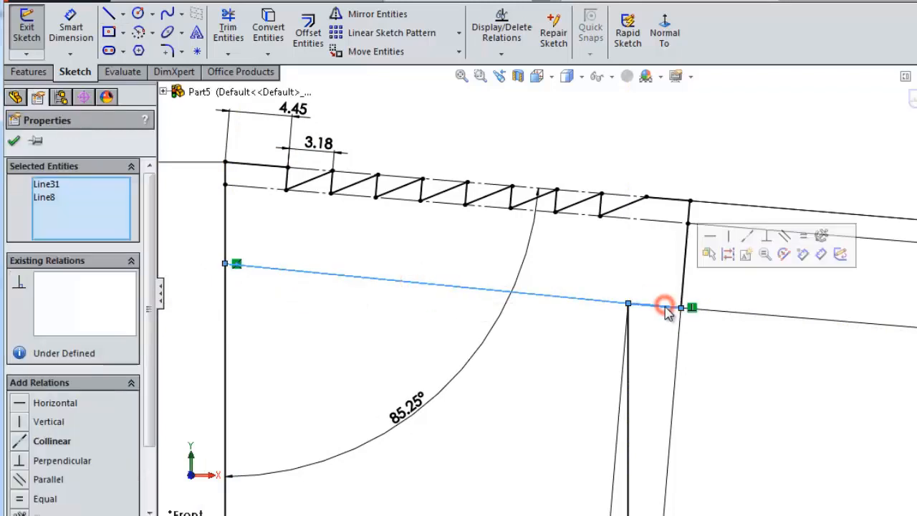
click(747, 236)
click(634, 365)
- Extrude only the region below the collinear line as a 12 mm mid-plane boss
scroll(686, 347, up, 2)
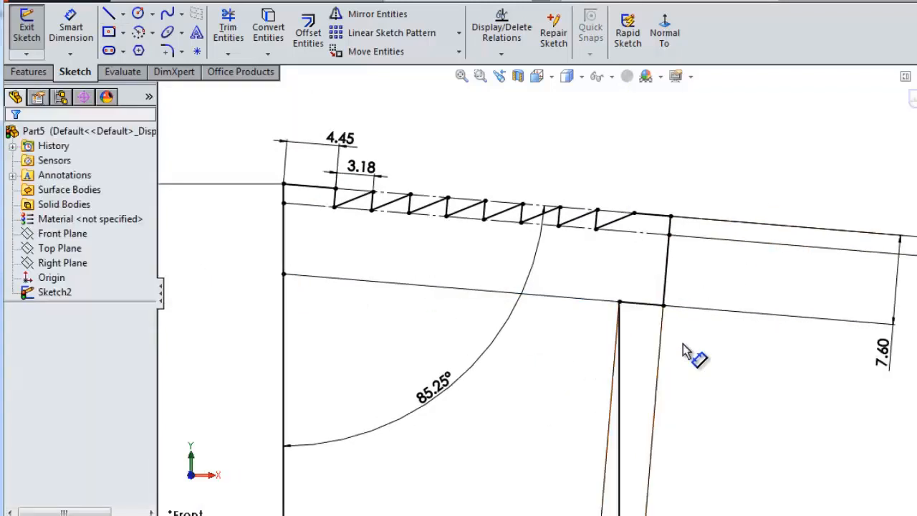
scroll(683, 344, up, 2)
click(28, 71)
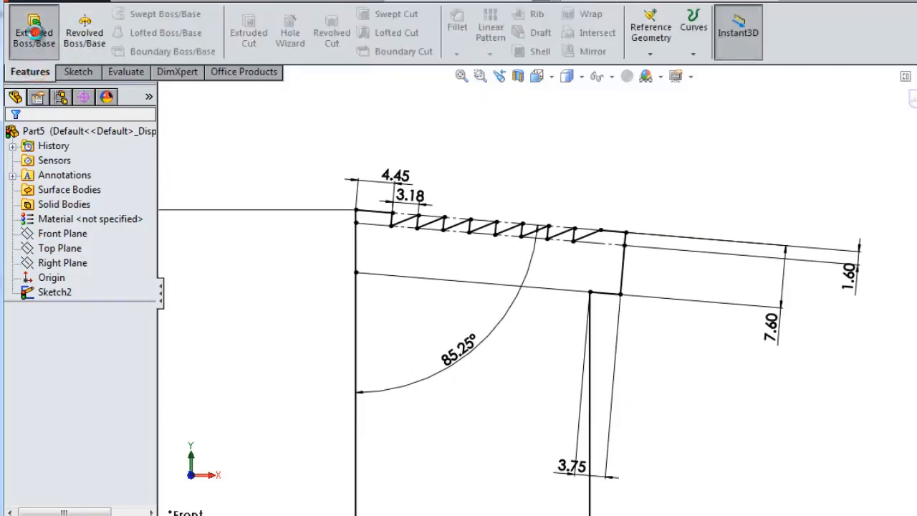
click(36, 29)
click(605, 215)
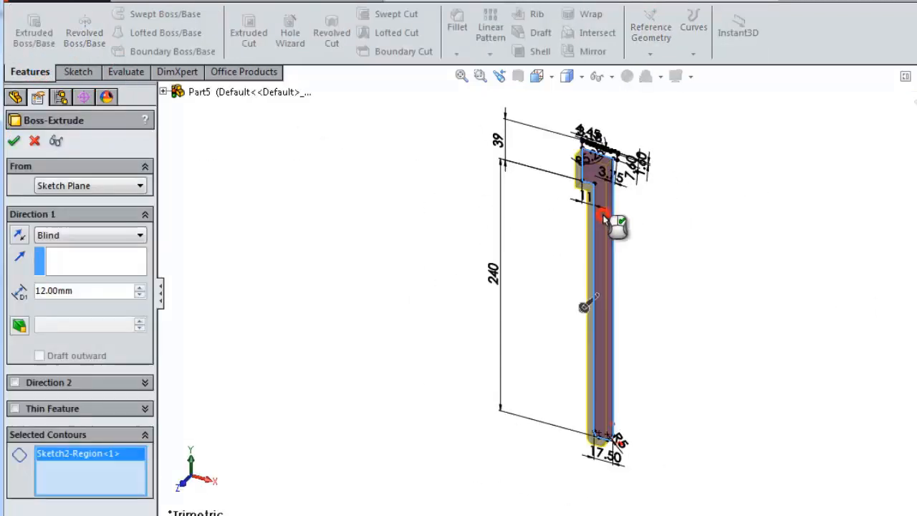
click(72, 187)
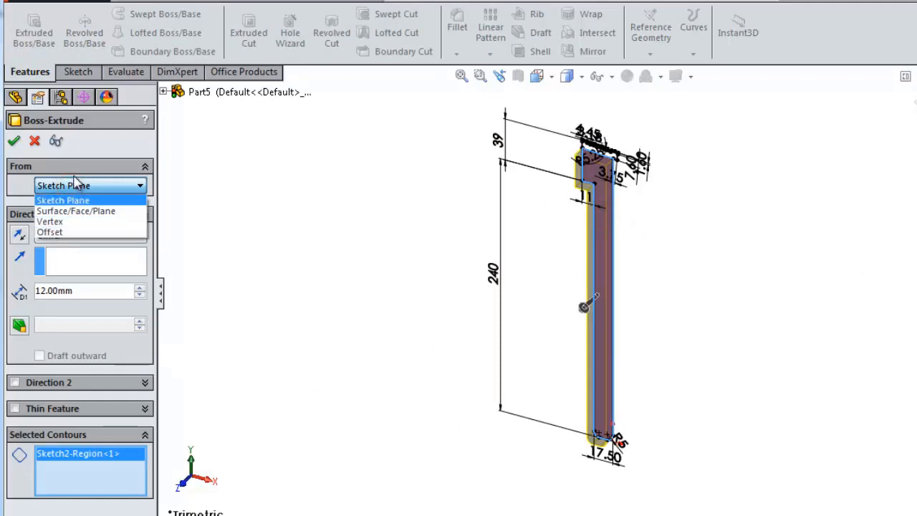
click(70, 186)
click(49, 235)
click(54, 304)
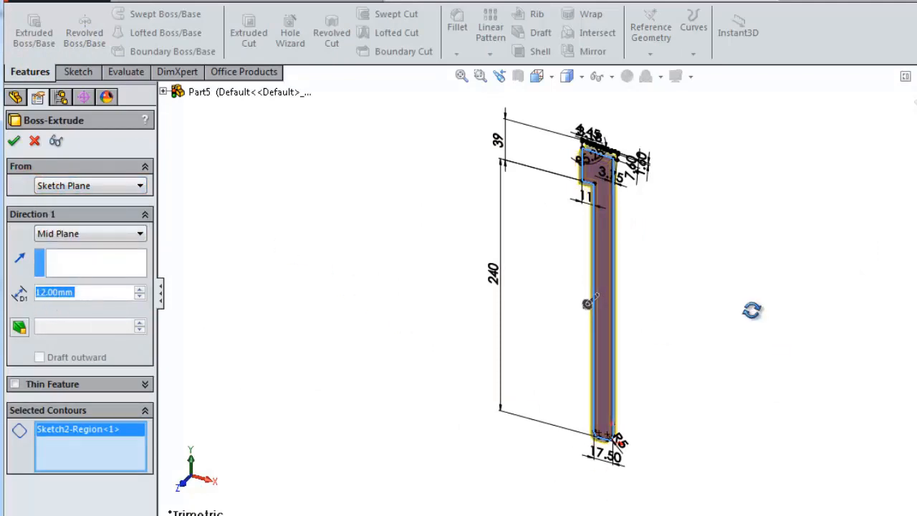
middle_drag(751, 310, 716, 341)
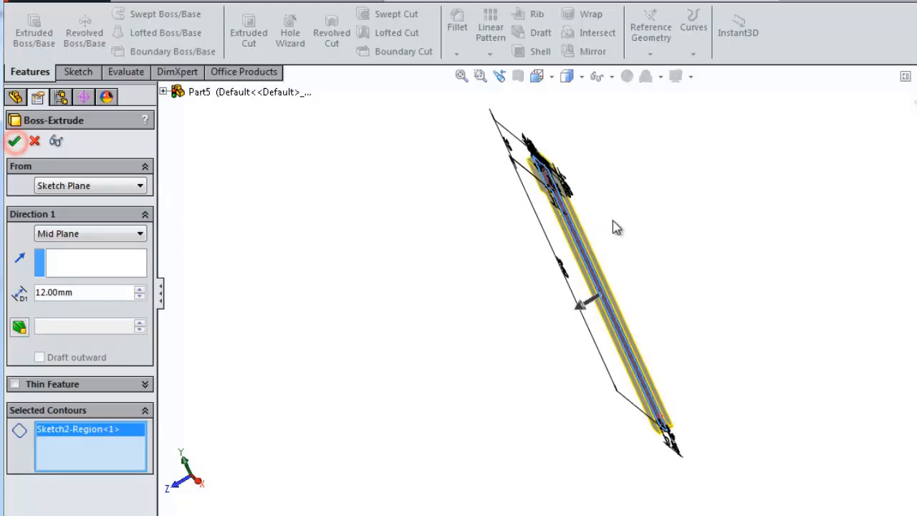
middle_drag(619, 208, 703, 161)
scroll(704, 162, down, 6)
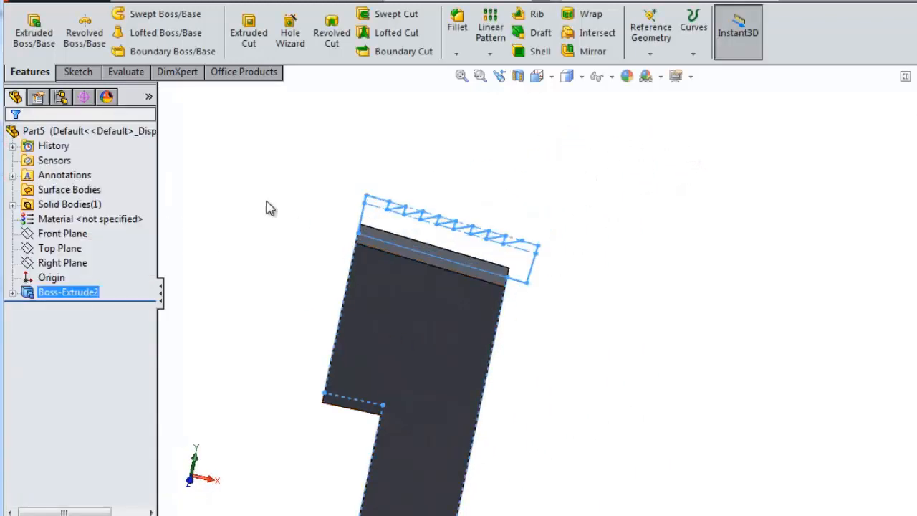
- Extrude the toothed region of the profile sketch as an 18.25 mm mid-plane boss merged with the existing body
click(34, 25)
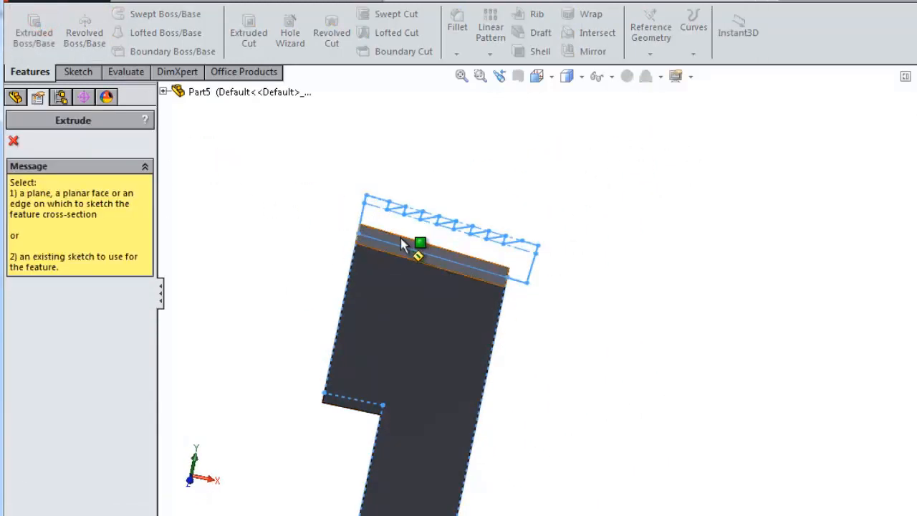
click(14, 143)
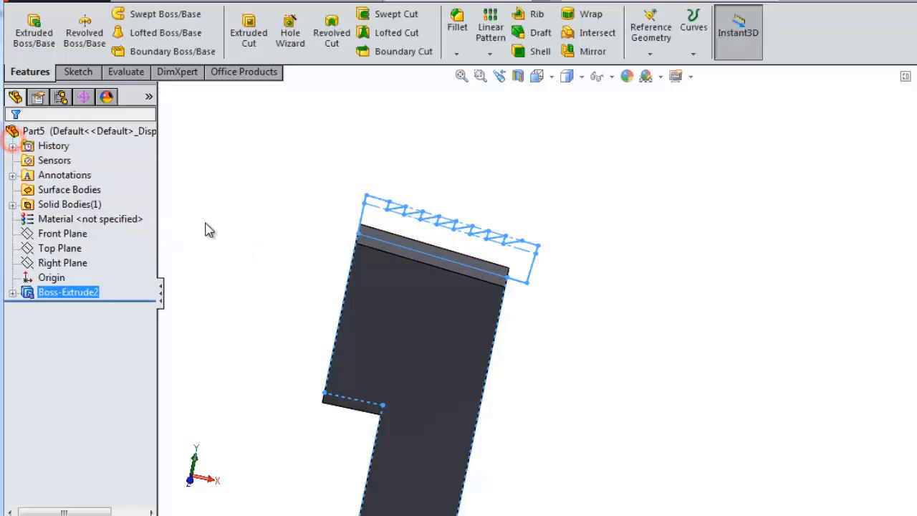
click(12, 293)
click(65, 307)
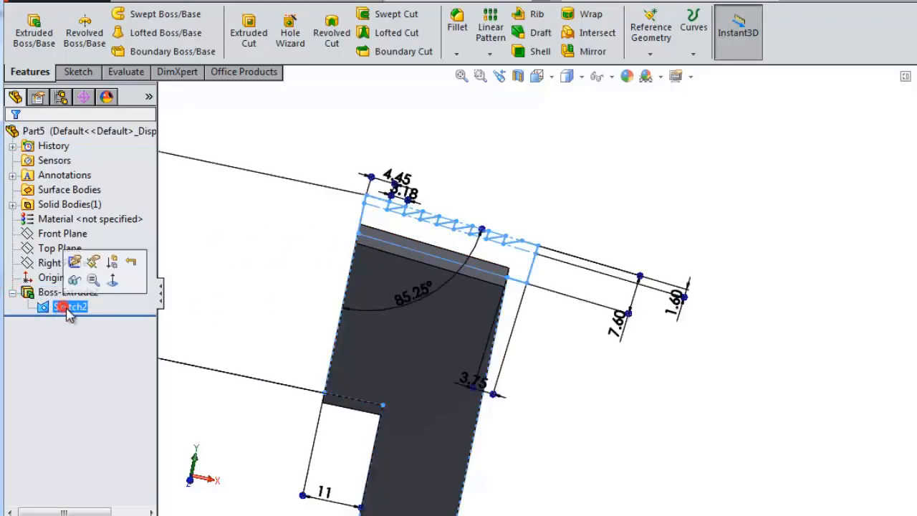
click(34, 32)
click(407, 237)
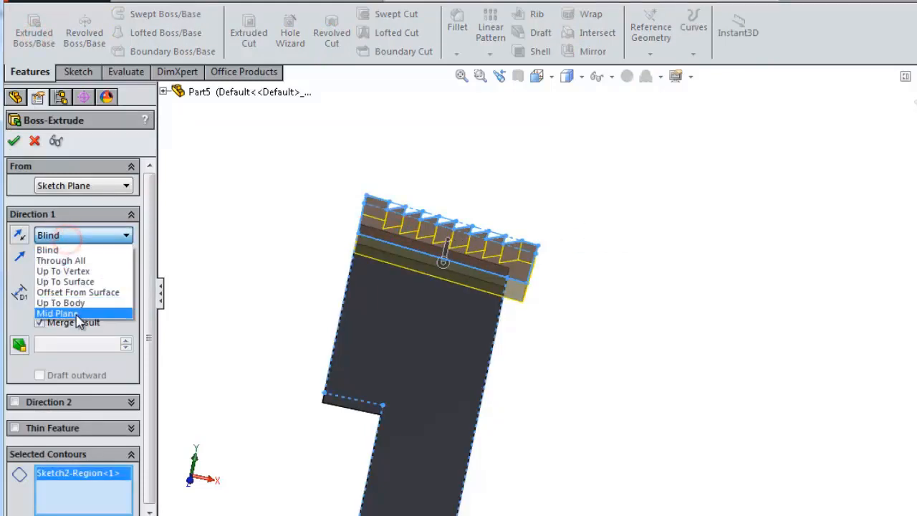
click(76, 315)
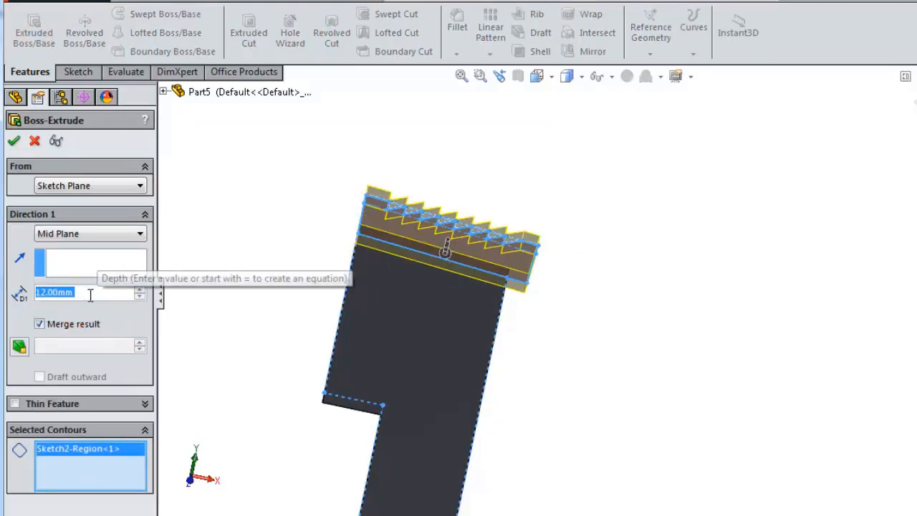
text(18)
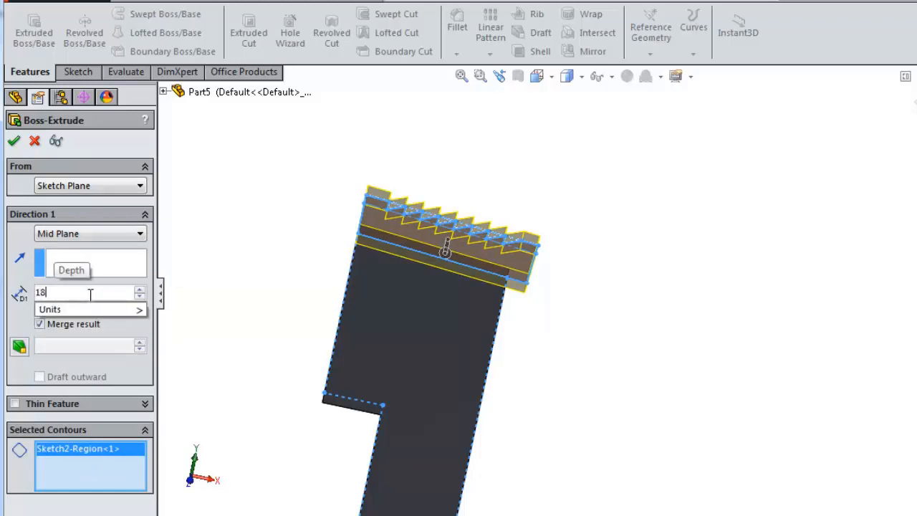
text(.25)
key(Return)
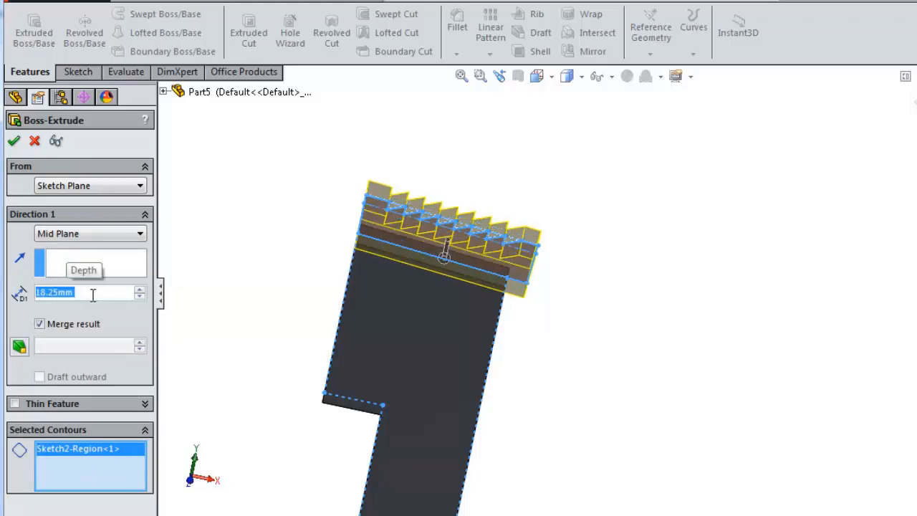
middle_drag(532, 281, 542, 251)
key(Return)
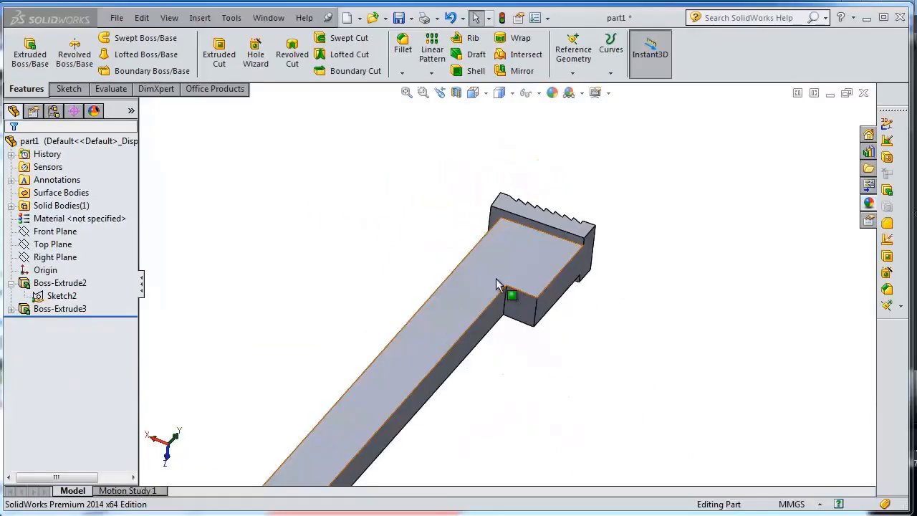
- Start a new sketch on the broad flat face of the long arm, viewed normal to the face
click(505, 290)
click(579, 194)
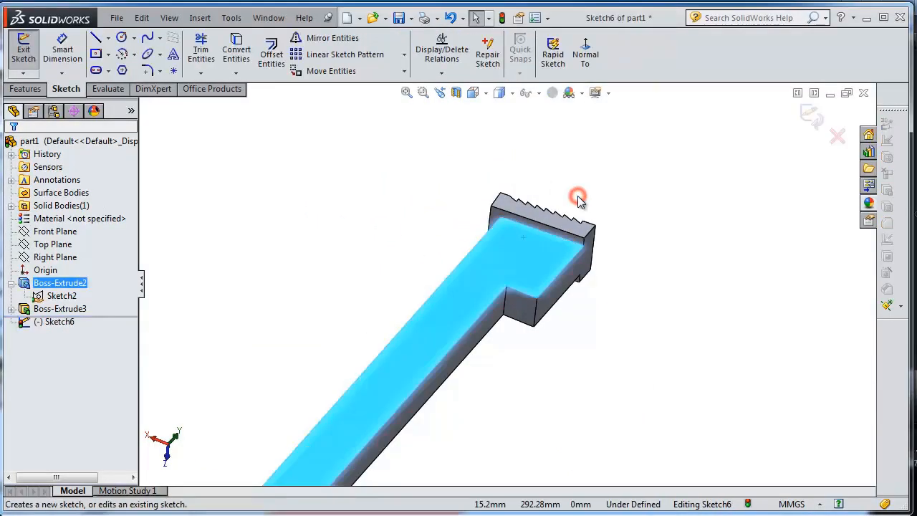
click(585, 53)
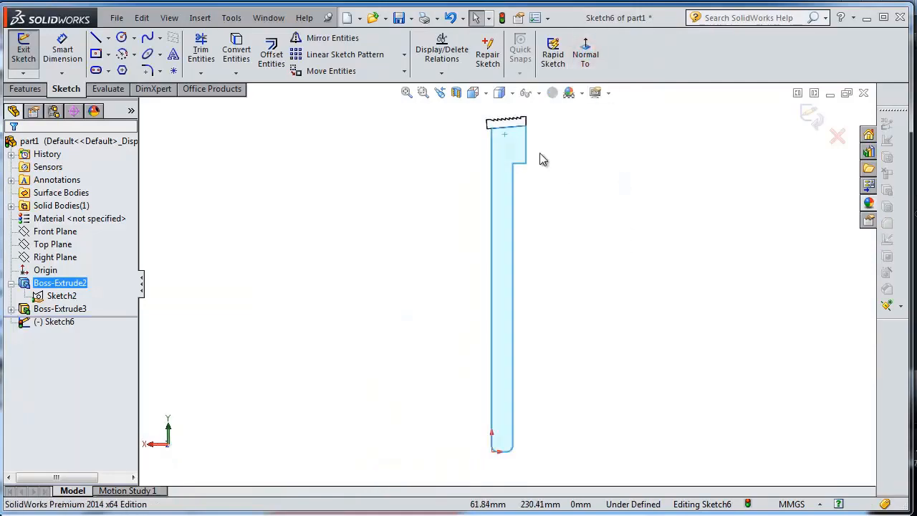
- Offset the arm's two long vertical edges 4 mm inward as sketch lines
scroll(534, 149, down, 5)
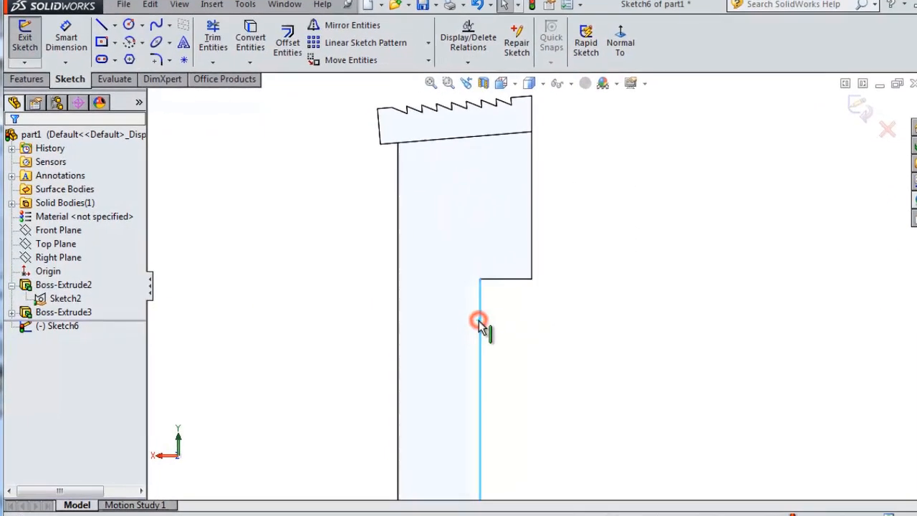
right_click(461, 324)
click(552, 71)
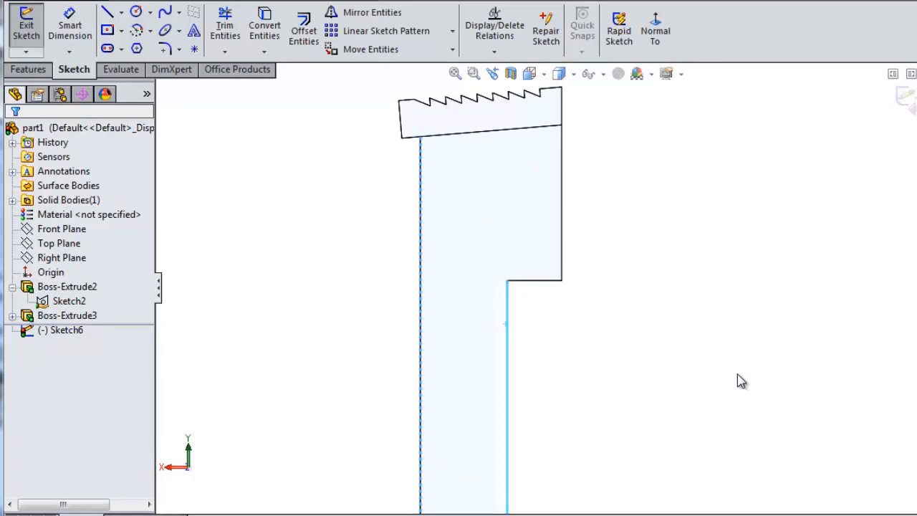
click(301, 25)
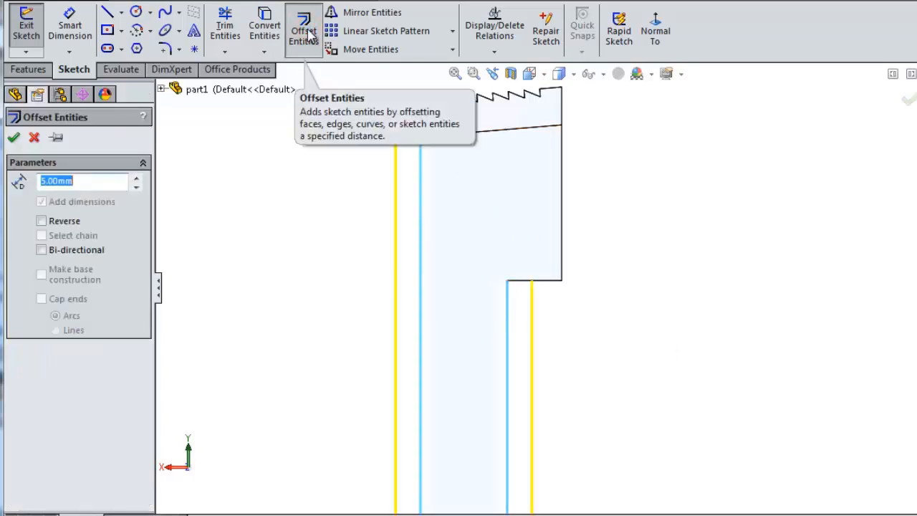
click(42, 221)
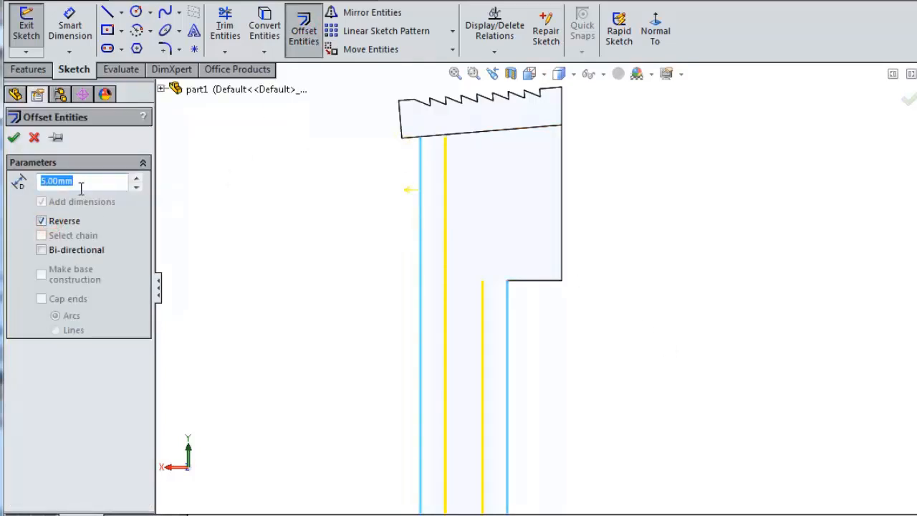
drag(76, 186, 31, 183)
text(4)
click(23, 206)
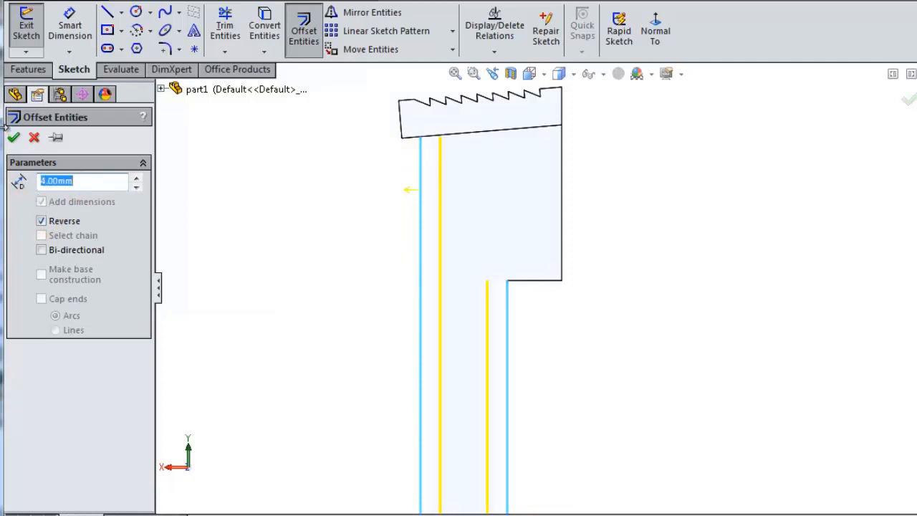
click(14, 137)
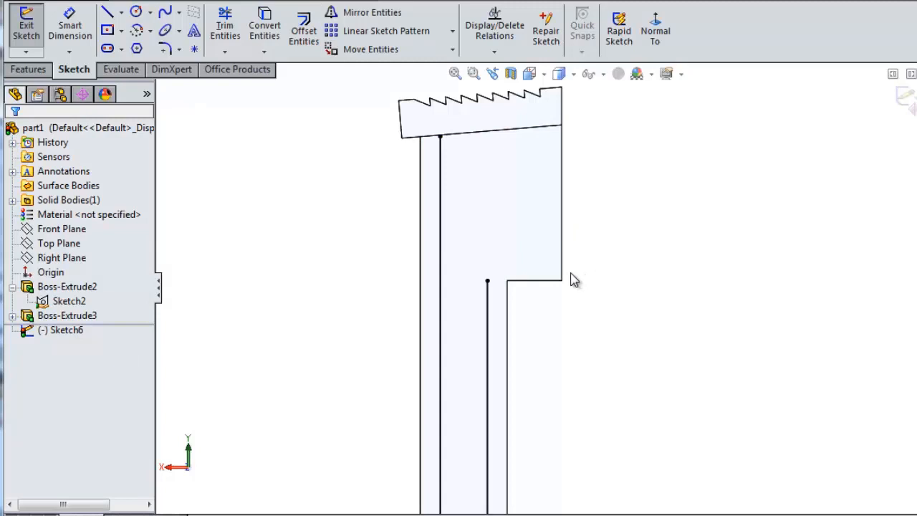
- Sketch a closed four-line outline below the toothed head's sloping edge, and extend the shorter offset line about 22.5 mm up to its horizontal base
click(107, 12)
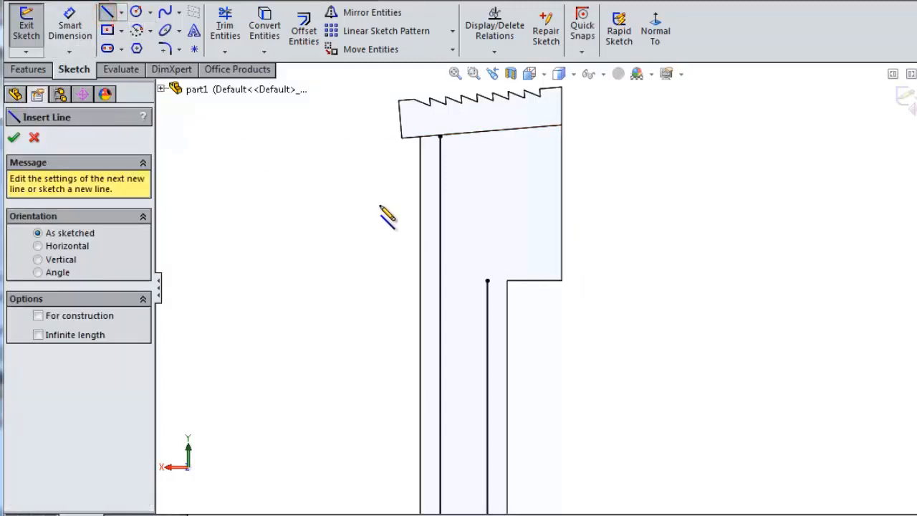
click(561, 126)
click(420, 136)
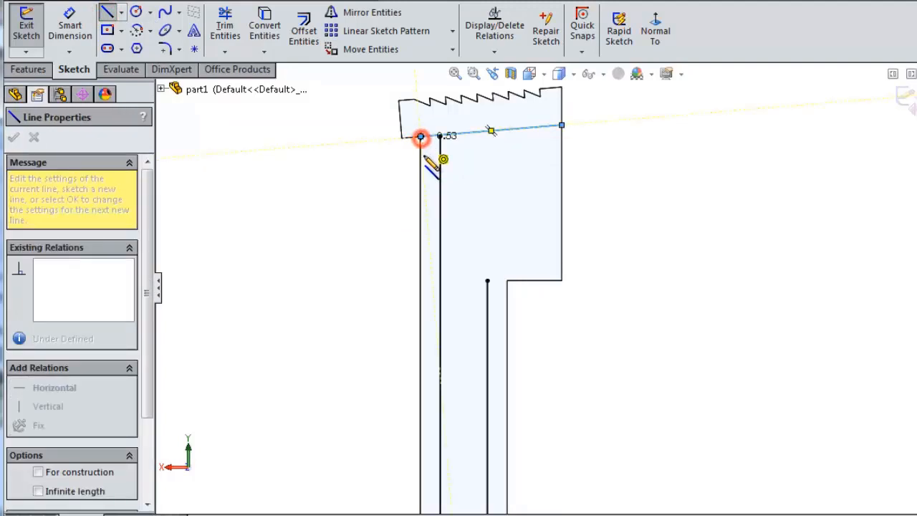
click(420, 169)
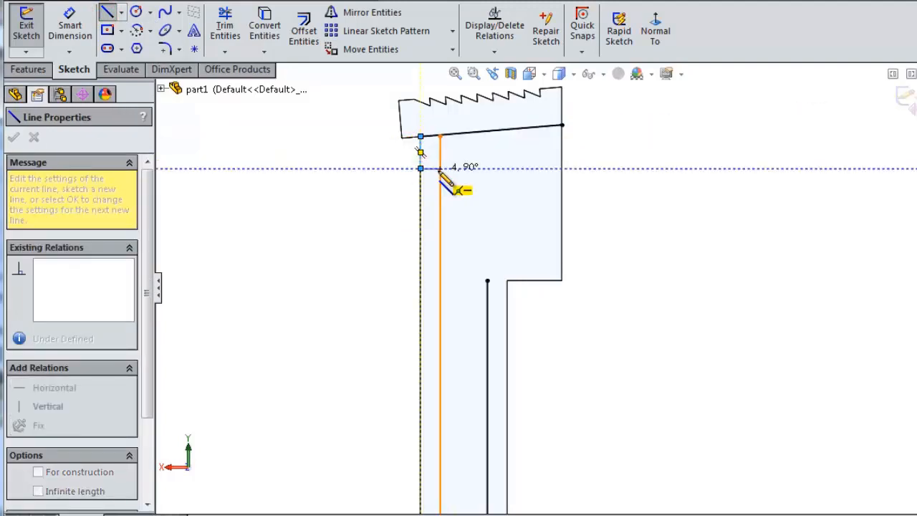
click(562, 169)
click(562, 126)
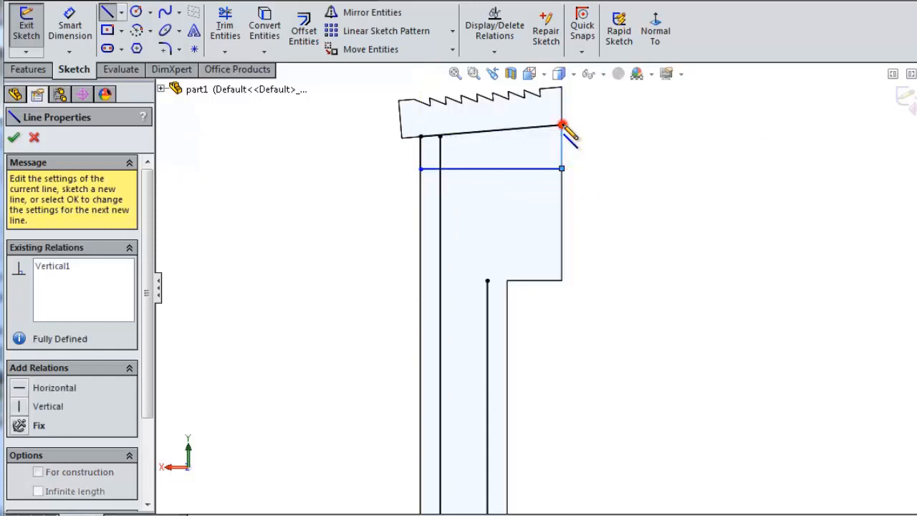
click(487, 280)
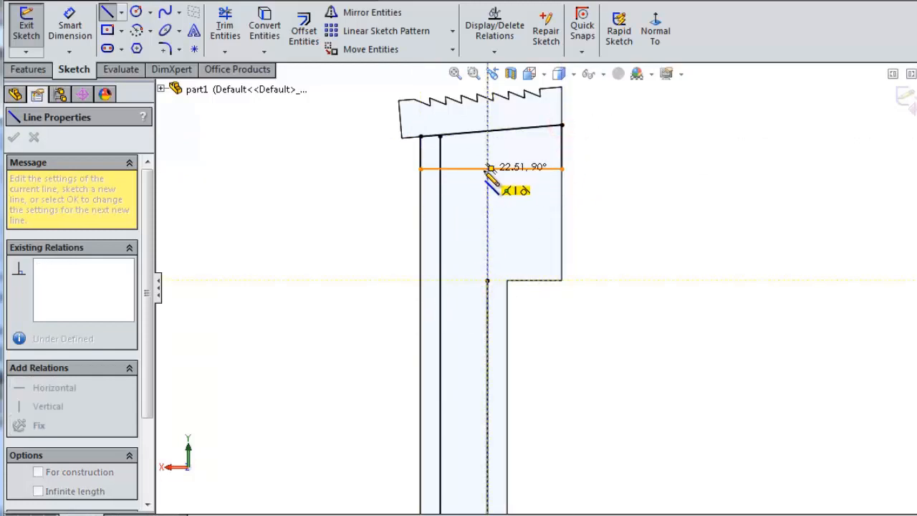
click(488, 169)
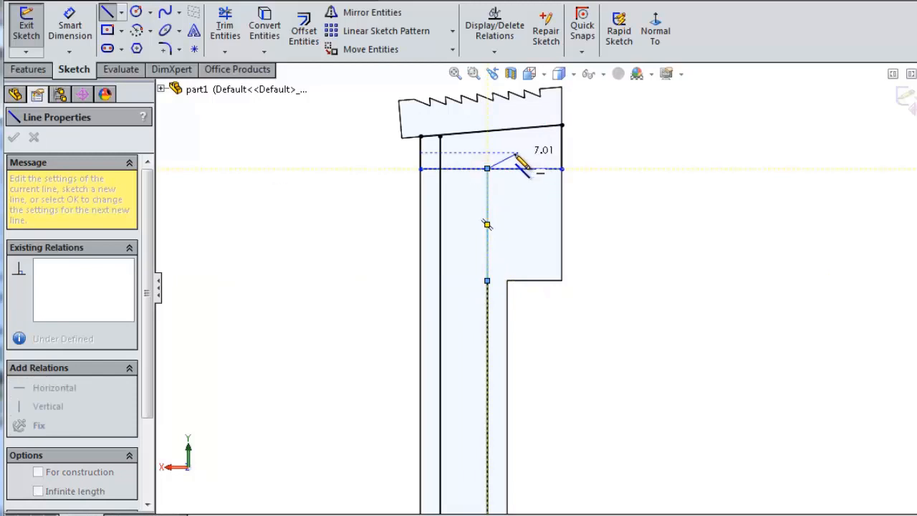
- Dimension the outline's longer vertical side, above the notched edge, to 10 mm
click(64, 22)
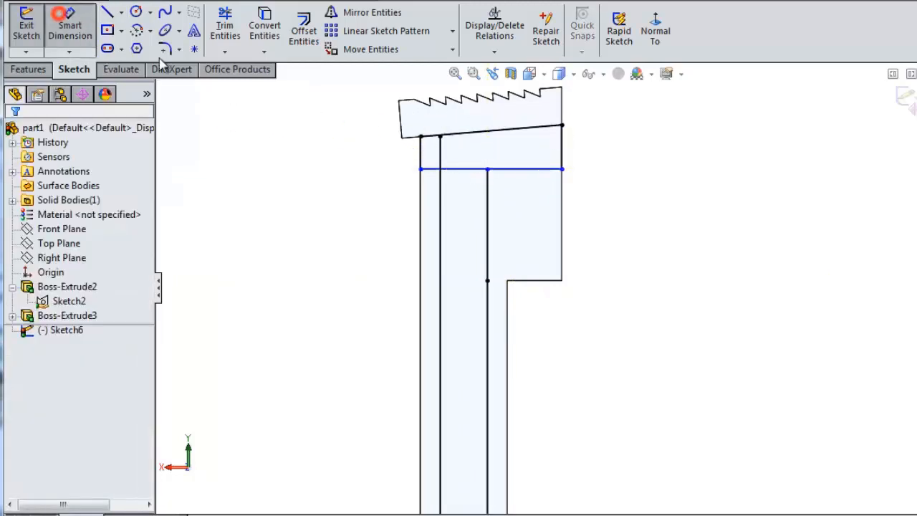
click(562, 152)
click(606, 154)
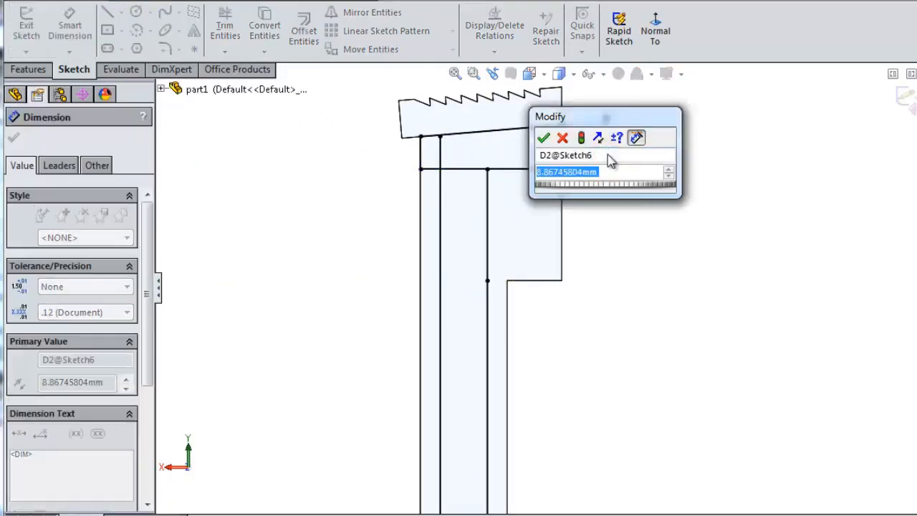
text(10)
key(Return)
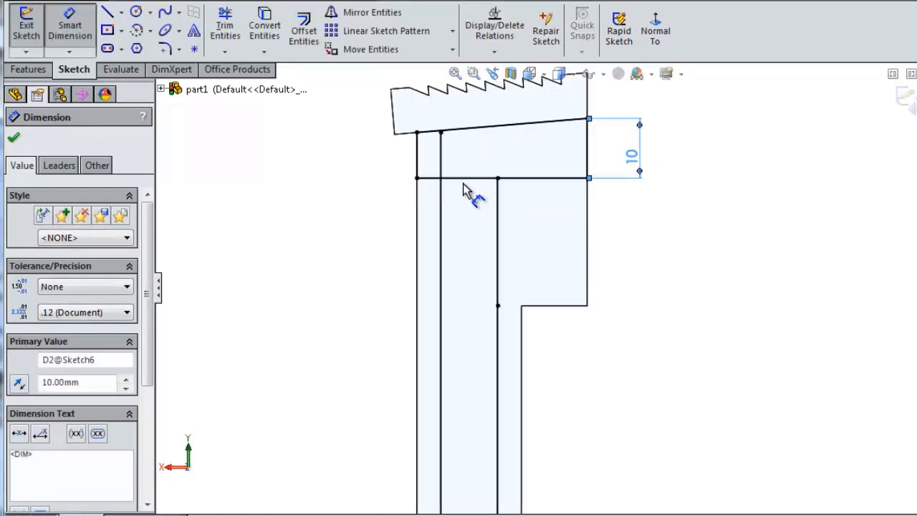
- Trim the horizontal line between the two offset lines and the offset line portion above it to form a T-shaped outline
scroll(464, 164, down, 2)
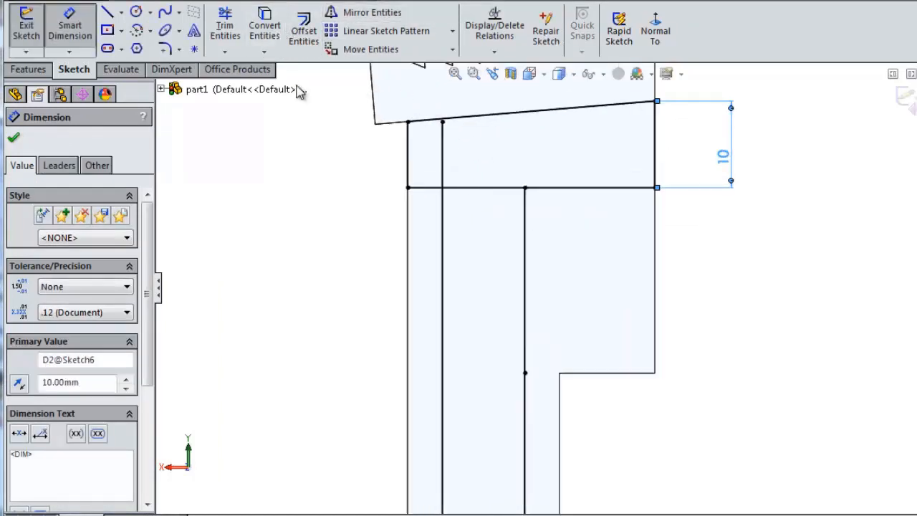
click(225, 28)
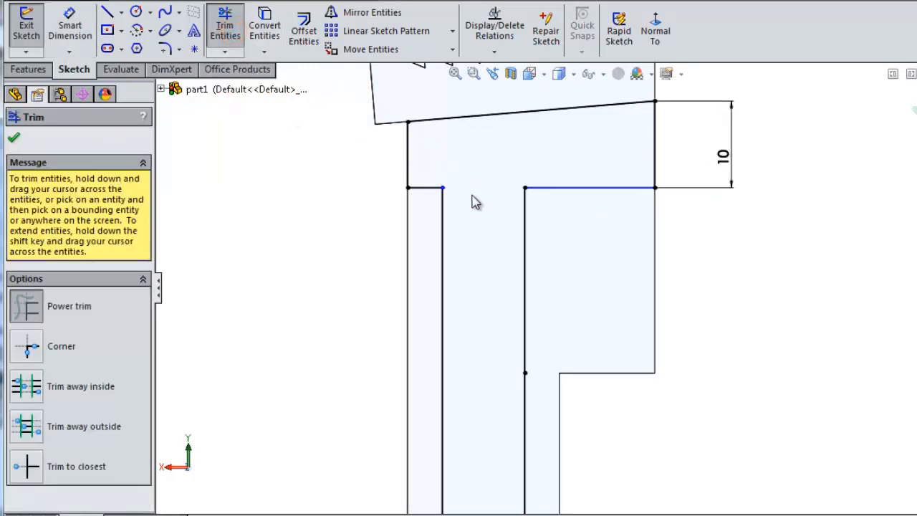
scroll(780, 283, up, 1)
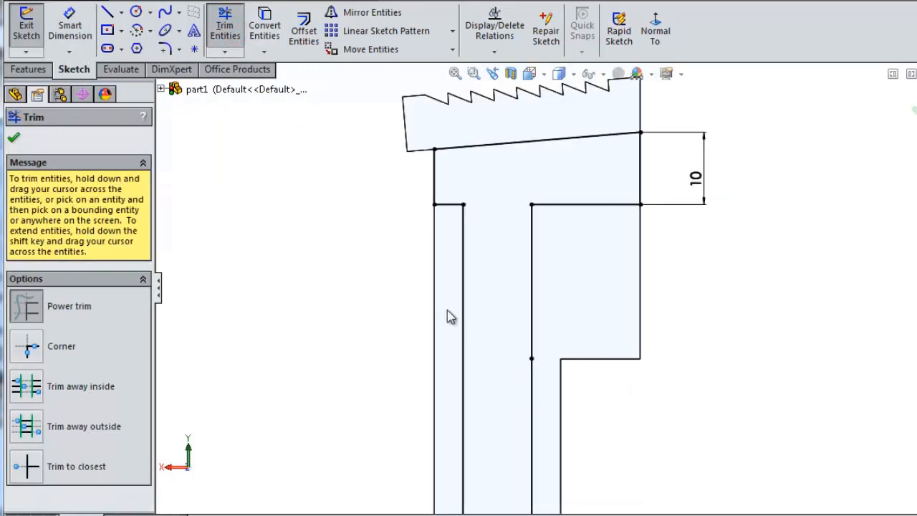
scroll(447, 311, up, 1)
scroll(717, 370, up, 1)
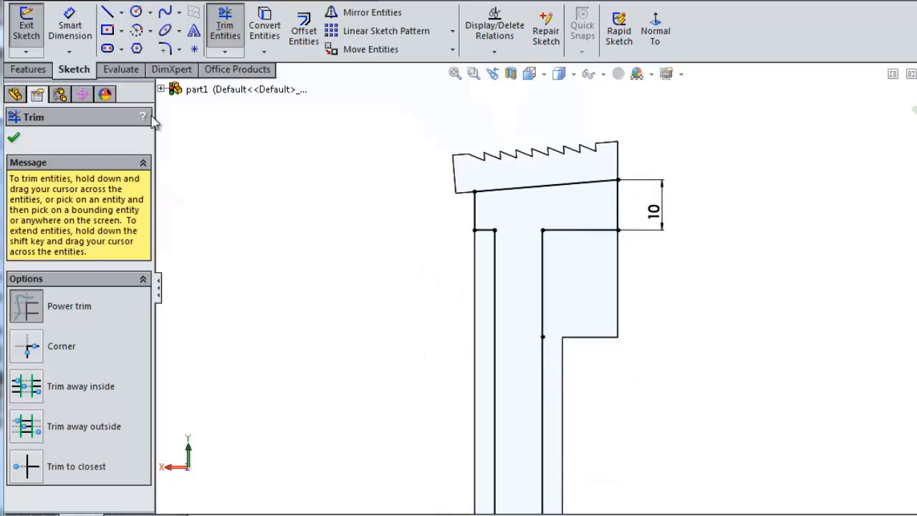
- Cut the T-shaped sketch region into the arm's flat face as a 3 mm deep blind extruded cut
click(29, 69)
click(262, 43)
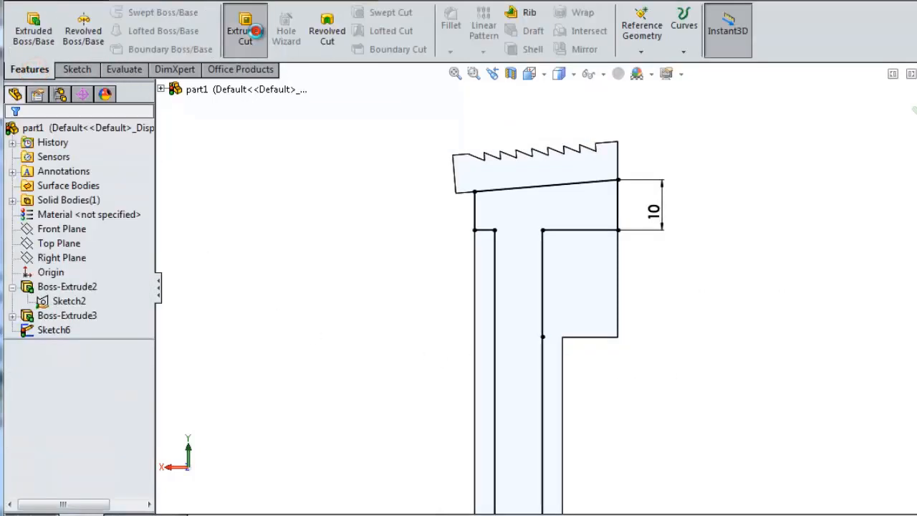
middle_drag(718, 268, 651, 287)
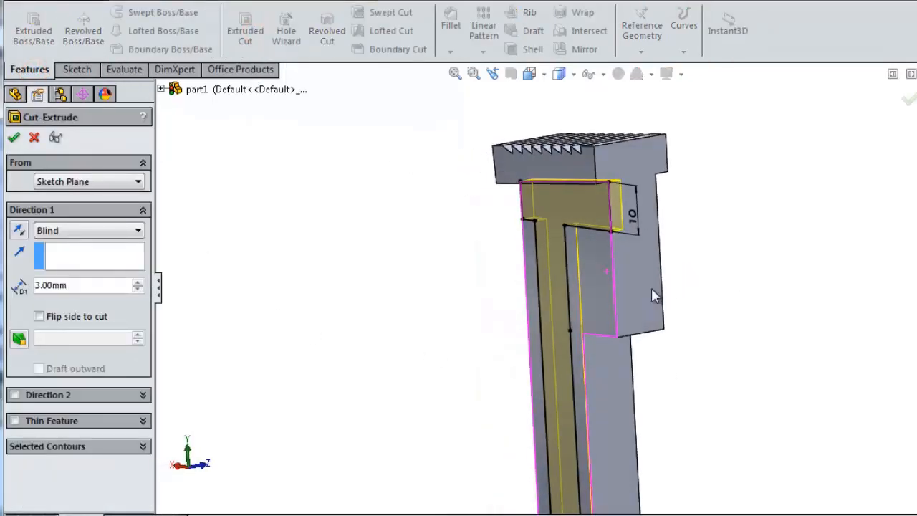
scroll(511, 318, up, 4)
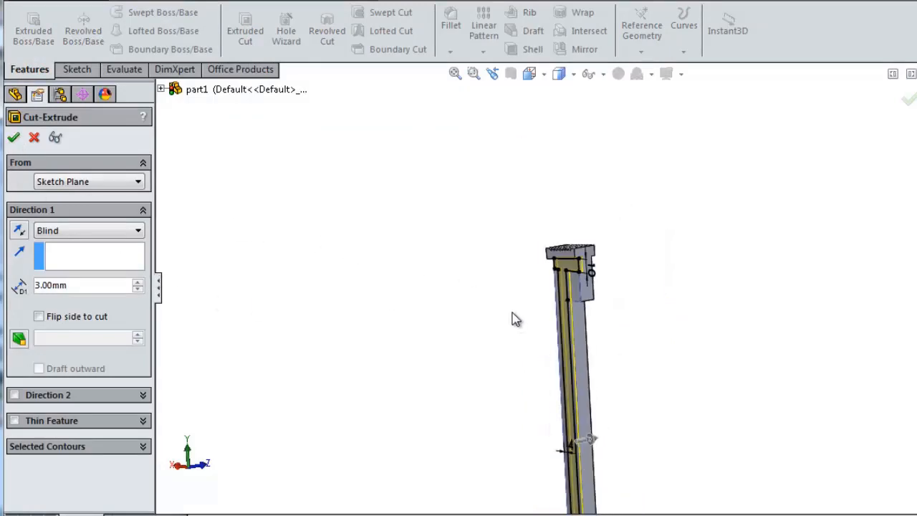
middle_drag(620, 389, 681, 311)
scroll(601, 430, down, 5)
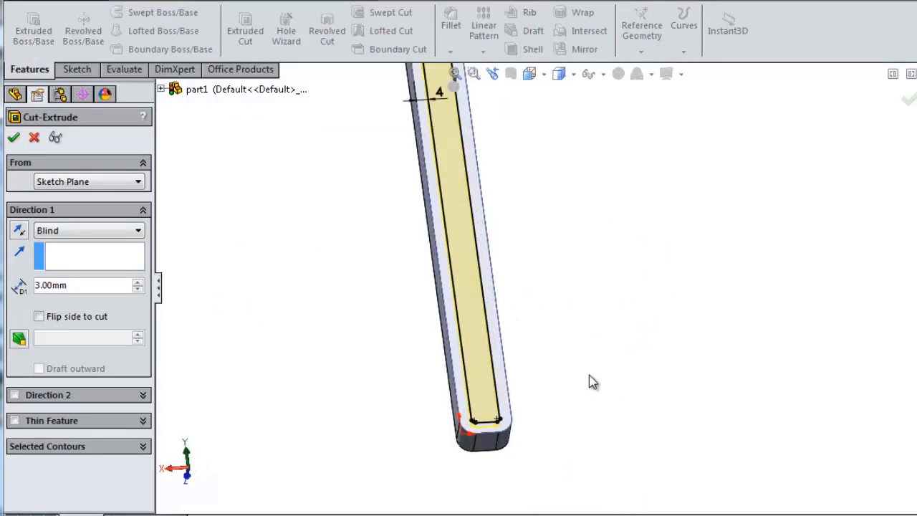
scroll(558, 281, up, 4)
scroll(516, 84, down, 4)
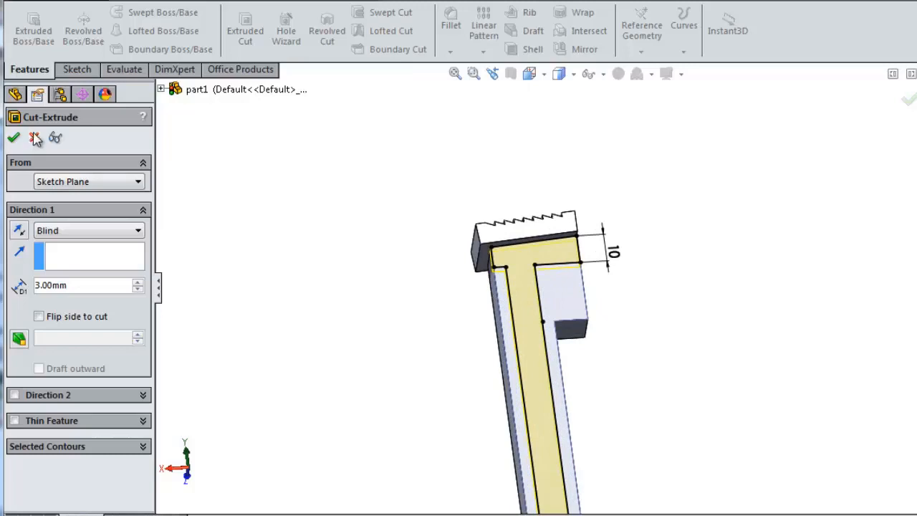
key(Return)
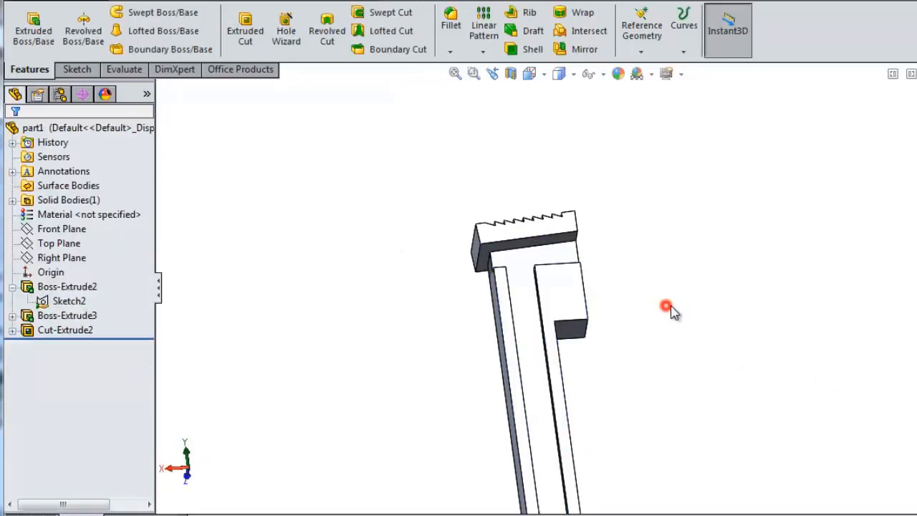
- Fillet the long inner edge of the T-shaped recess with a 1.25 mm radius
middle_drag(666, 307, 641, 322)
click(447, 24)
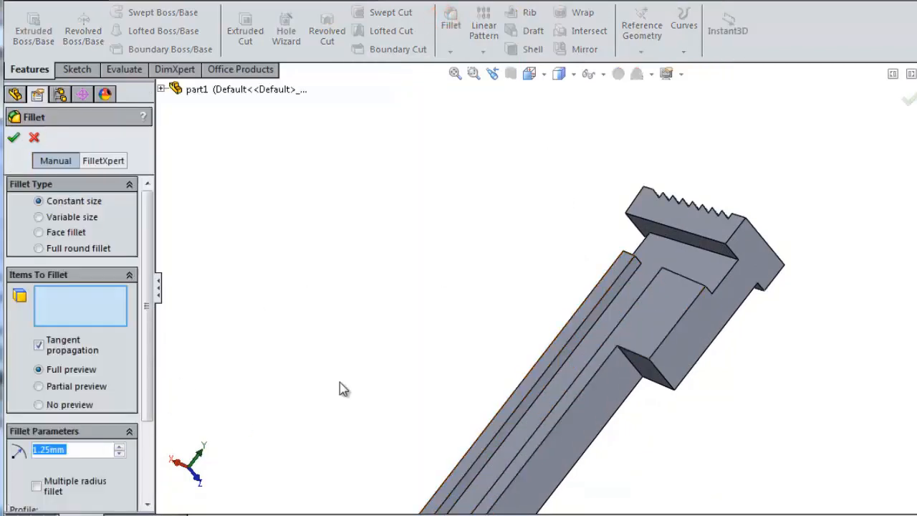
click(628, 265)
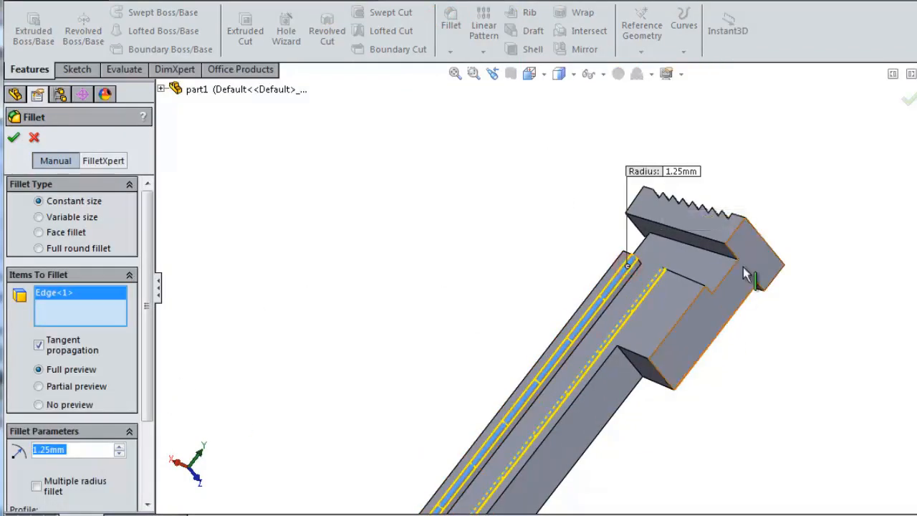
key(Return)
- Mirror the T-shaped cut about the Front Plane onto the arm's opposite face, leaving the fillet out of the mirrored features
middle_drag(540, 253, 562, 472)
scroll(437, 340, down, 5)
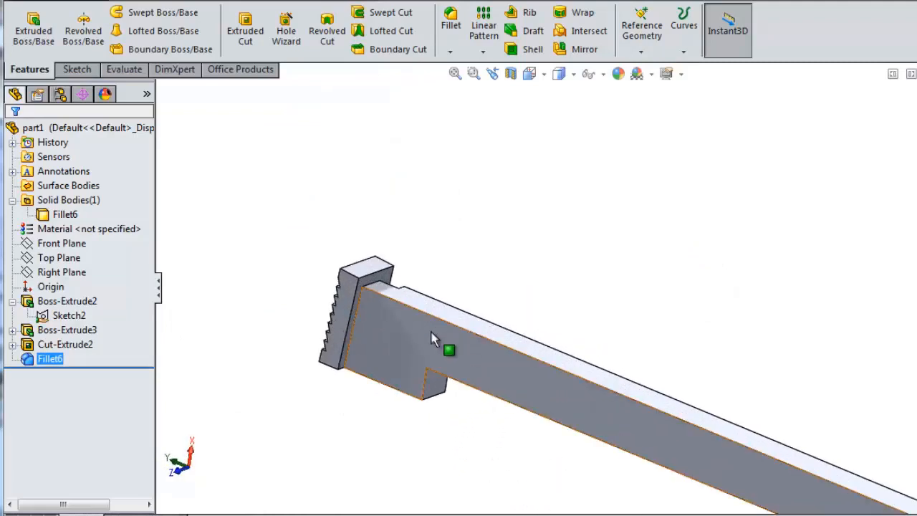
click(482, 50)
click(494, 96)
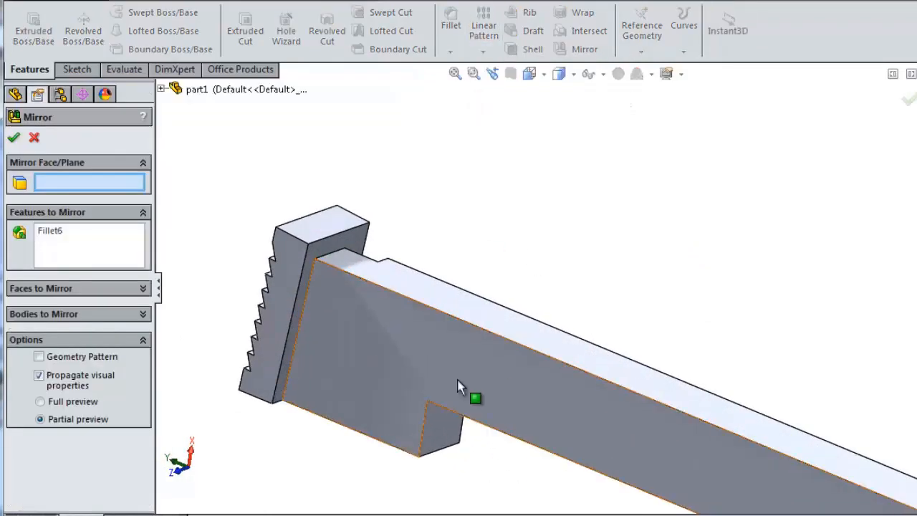
click(161, 89)
click(225, 205)
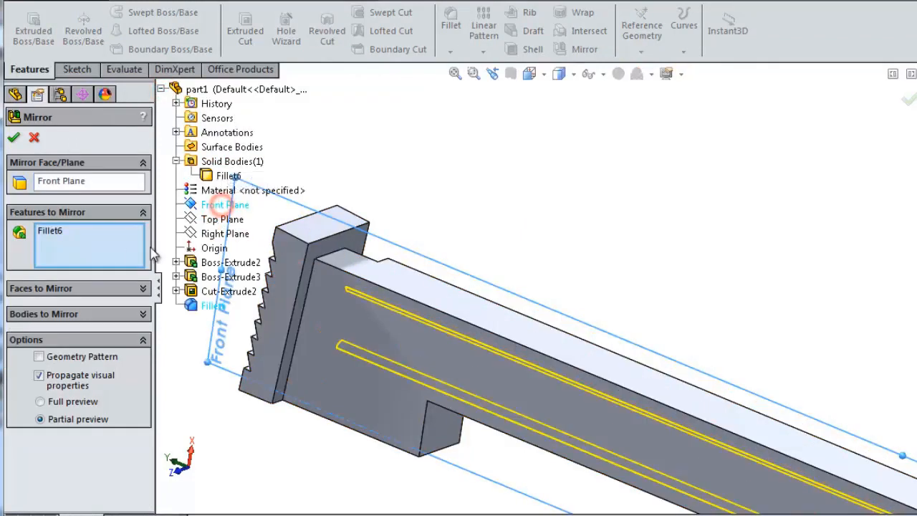
click(228, 291)
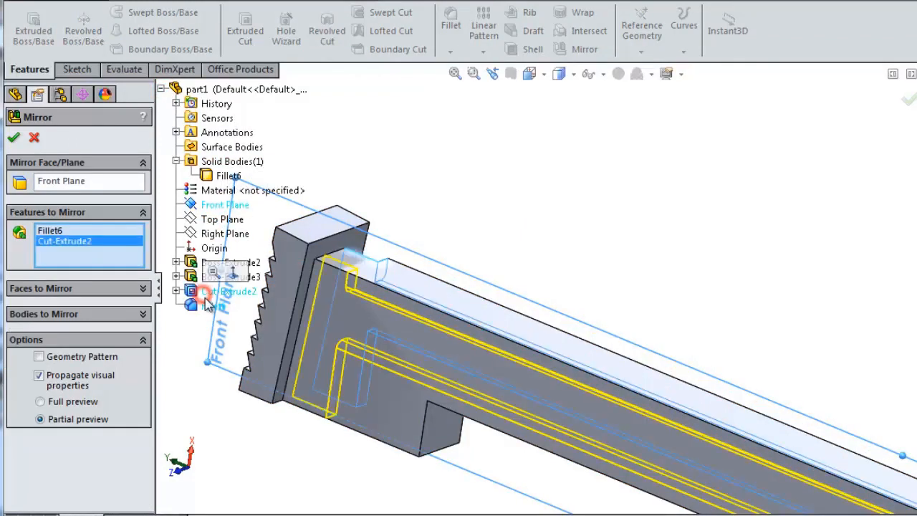
click(14, 138)
right_click(63, 236)
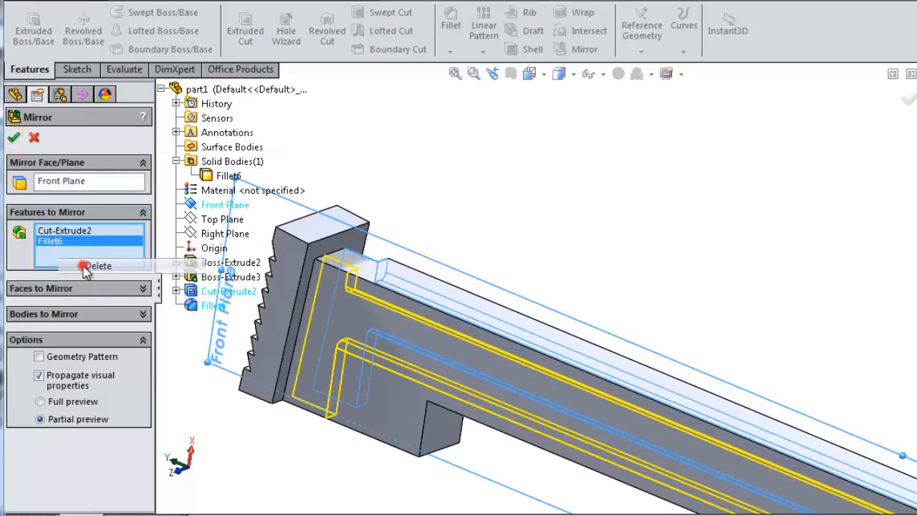
click(143, 266)
click(13, 136)
- Fillet the long inner edge of the mirrored recess with a 1.25 mm radius
scroll(573, 217, up, 4)
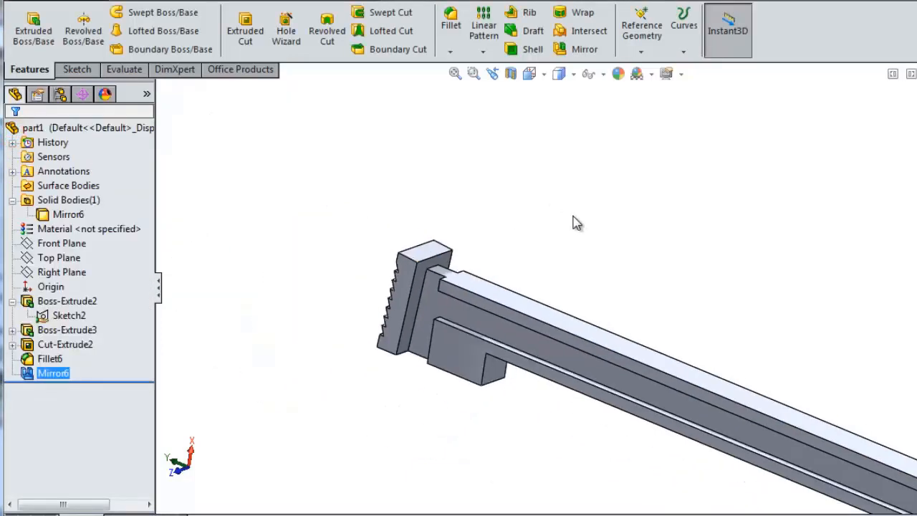
middle_drag(574, 216, 713, 342)
scroll(566, 322, down, 4)
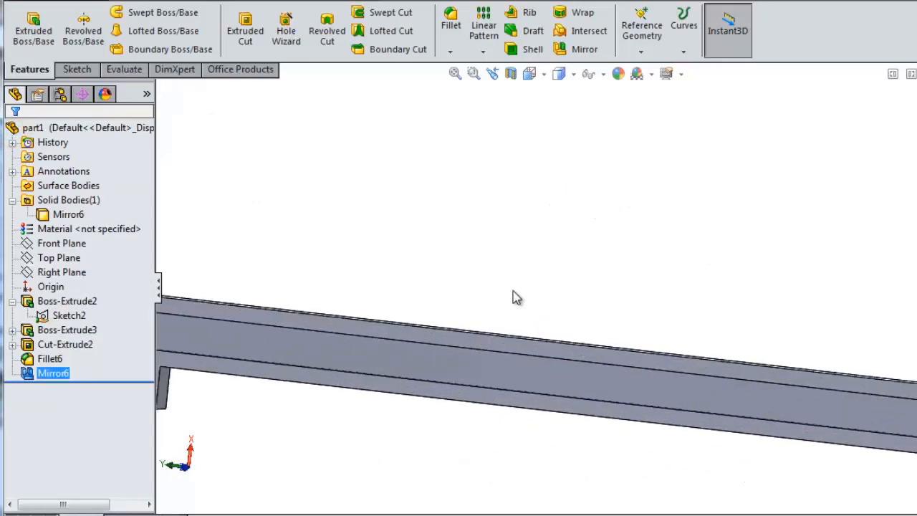
click(451, 33)
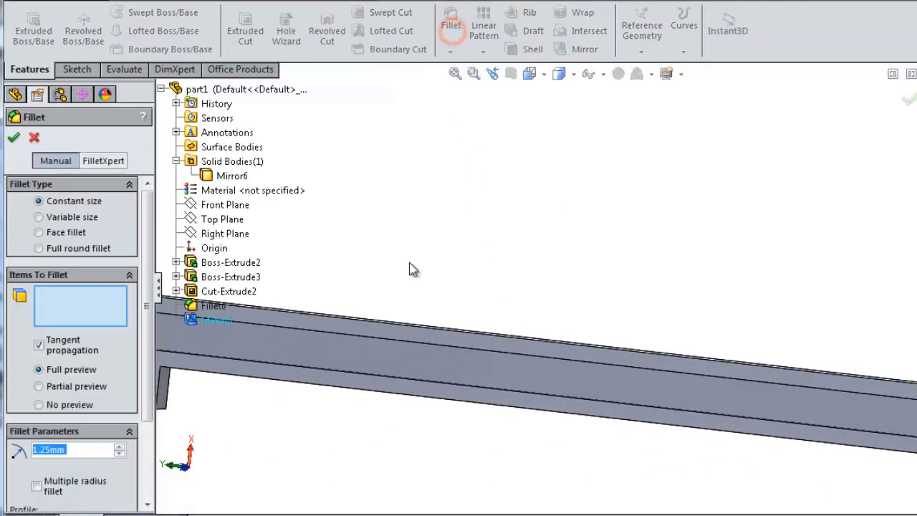
click(272, 364)
click(14, 137)
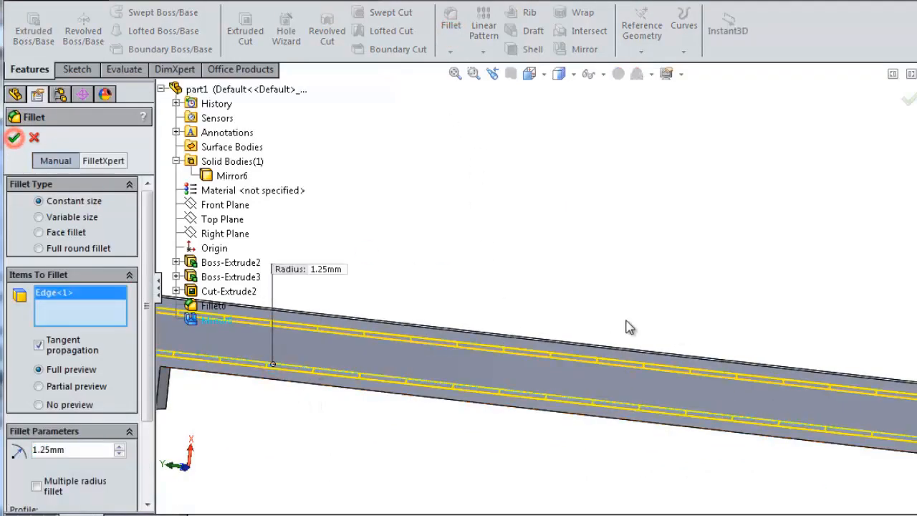
- Fillet the two short edges at the recess's head end and the raised flat faces on both sides with a 1 mm radius
scroll(702, 296, up, 4)
middle_drag(702, 296, 571, 260)
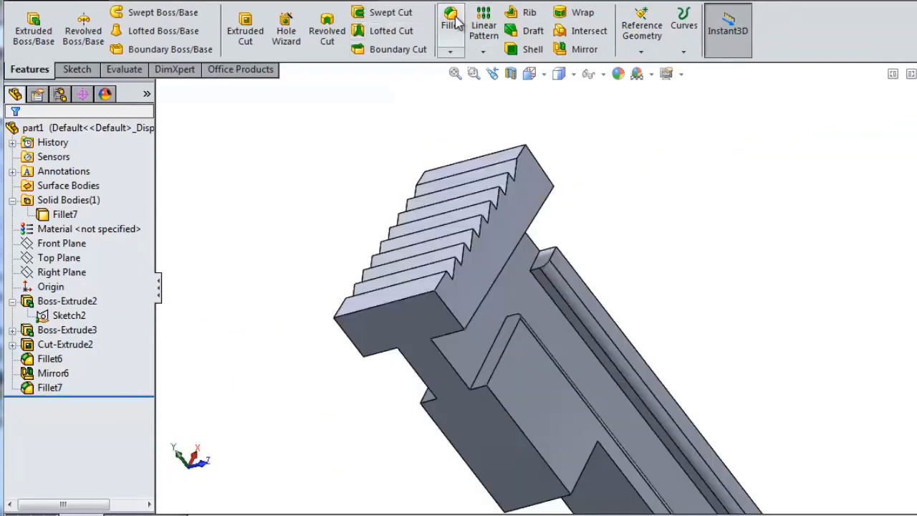
click(454, 17)
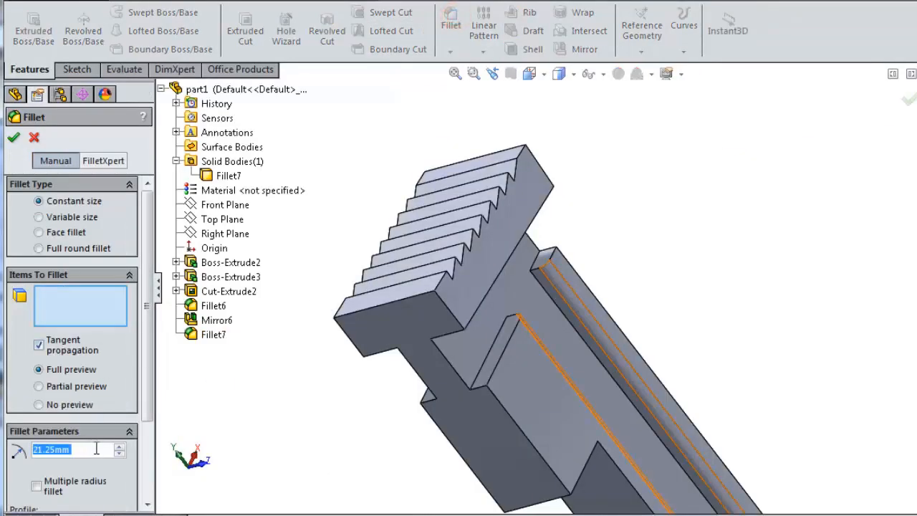
text(1)
key(Return)
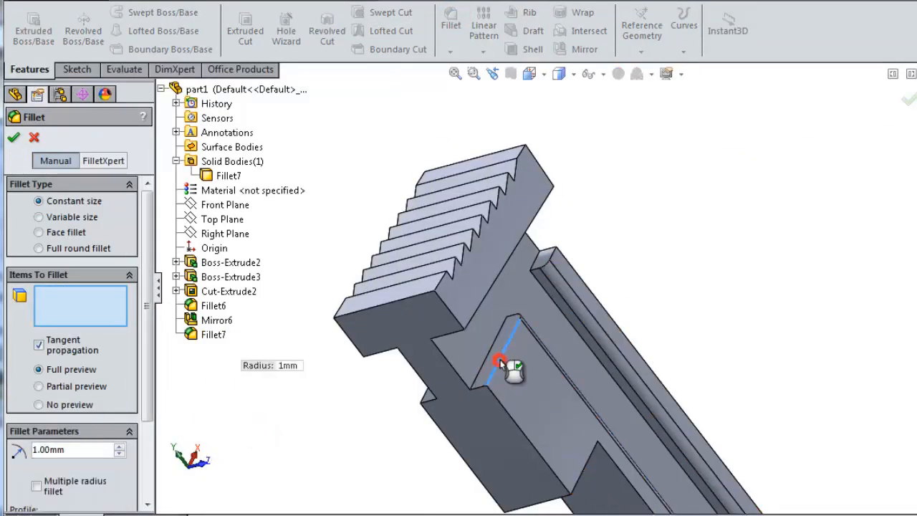
click(500, 359)
click(555, 260)
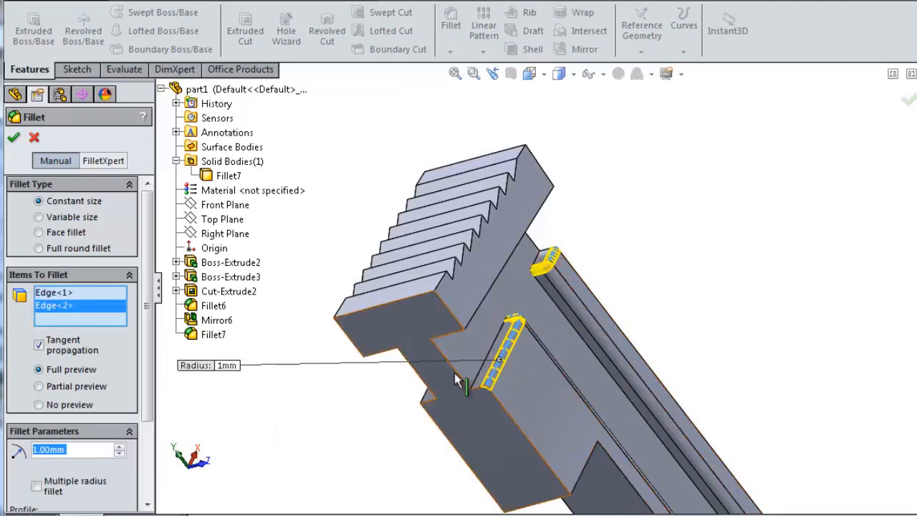
middle_drag(608, 308, 725, 345)
click(752, 326)
click(725, 340)
scroll(724, 339, down, 5)
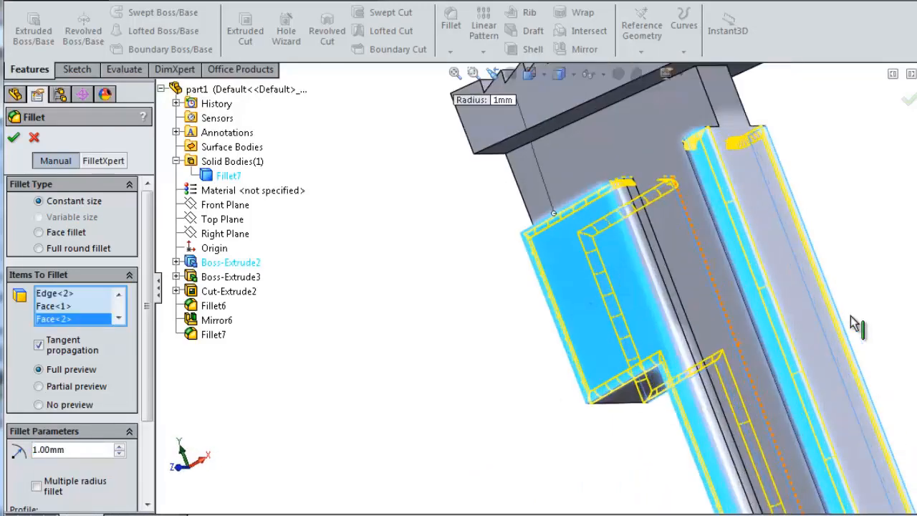
scroll(690, 253, up, 3)
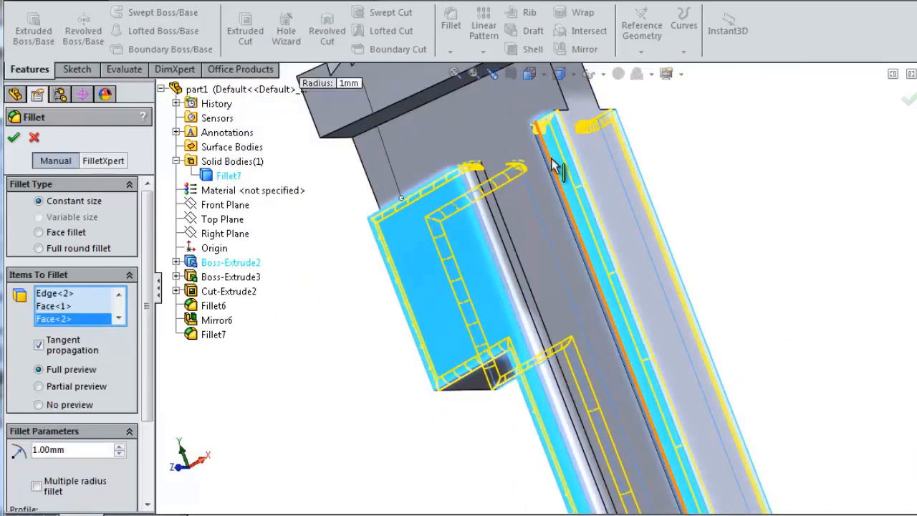
click(908, 100)
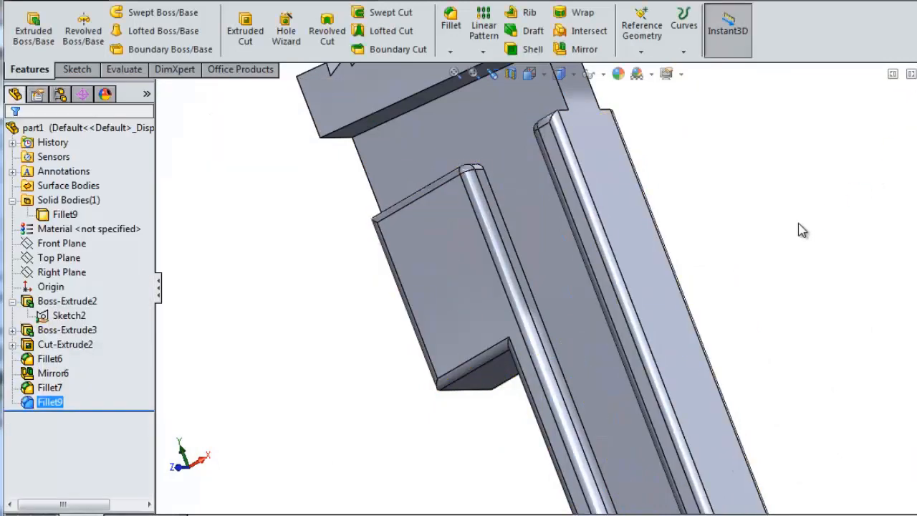
- Start a sketch on the side block's raised flat face and draw a circle about 6.35 mm in diameter in its upper half
middle_drag(800, 230, 881, 342)
middle_drag(881, 342, 904, 344)
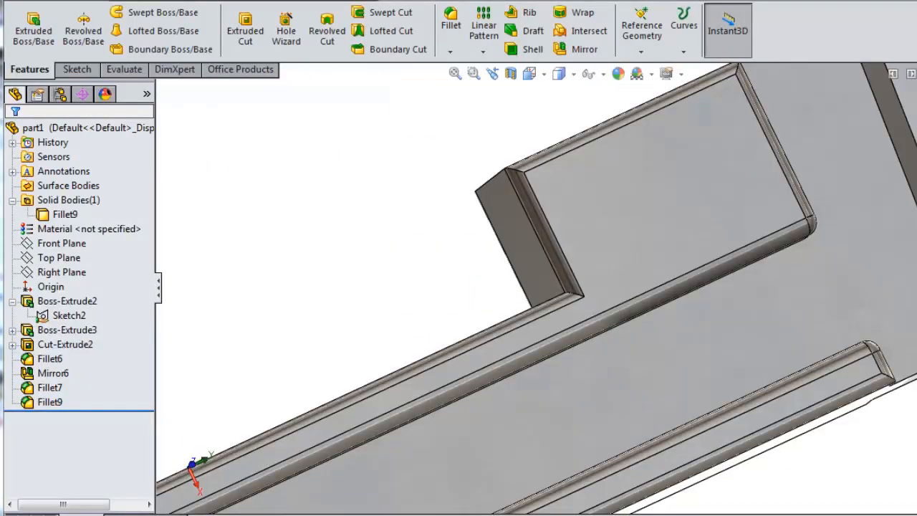
click(670, 180)
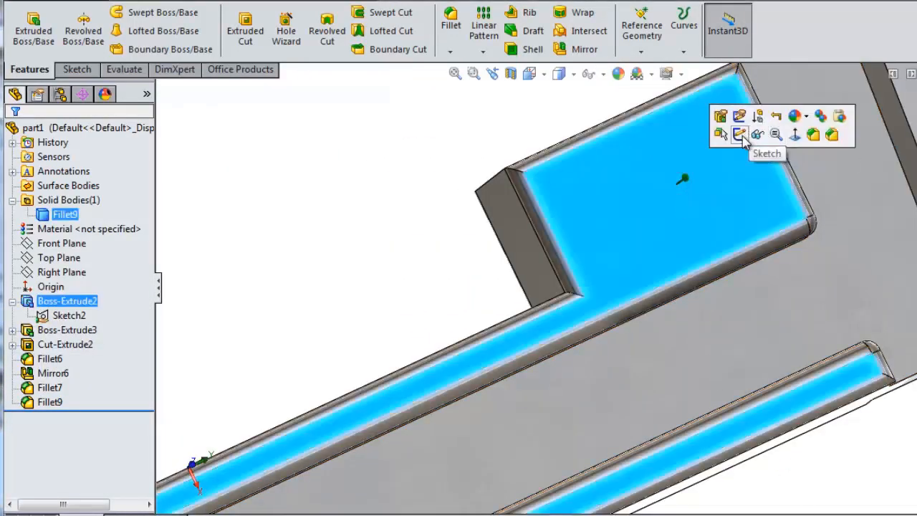
click(770, 137)
click(655, 29)
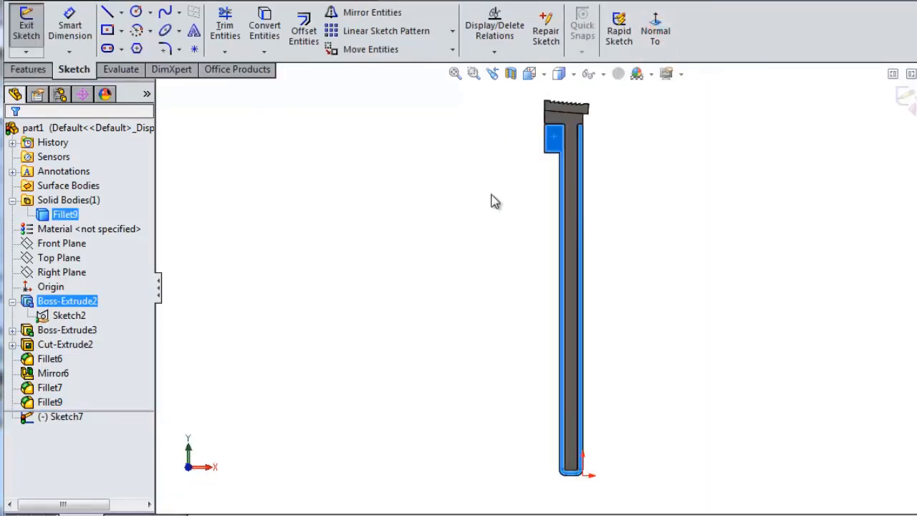
scroll(494, 268, up, 6)
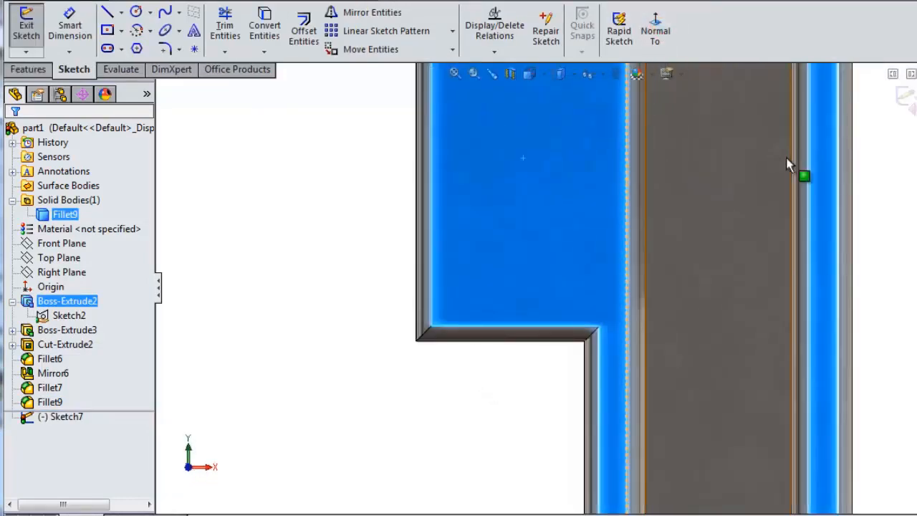
scroll(563, 170, up, 4)
scroll(526, 219, down, 3)
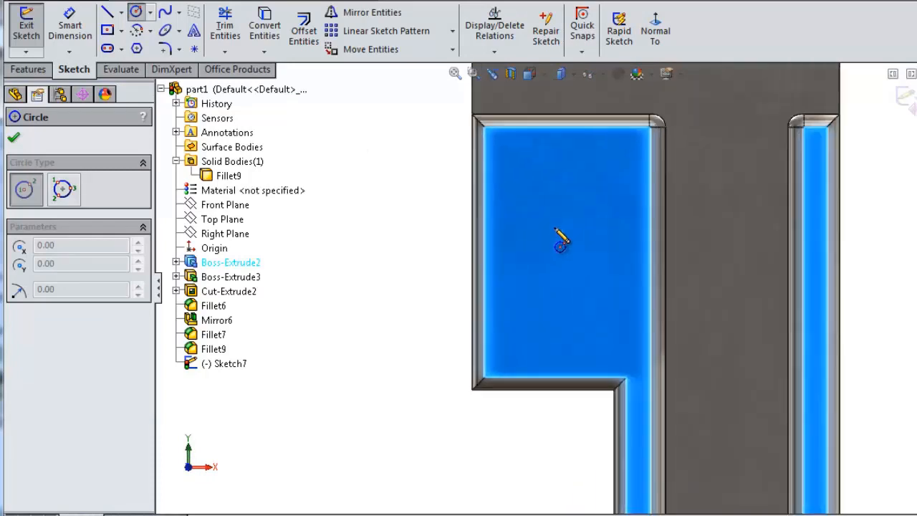
click(559, 225)
click(560, 184)
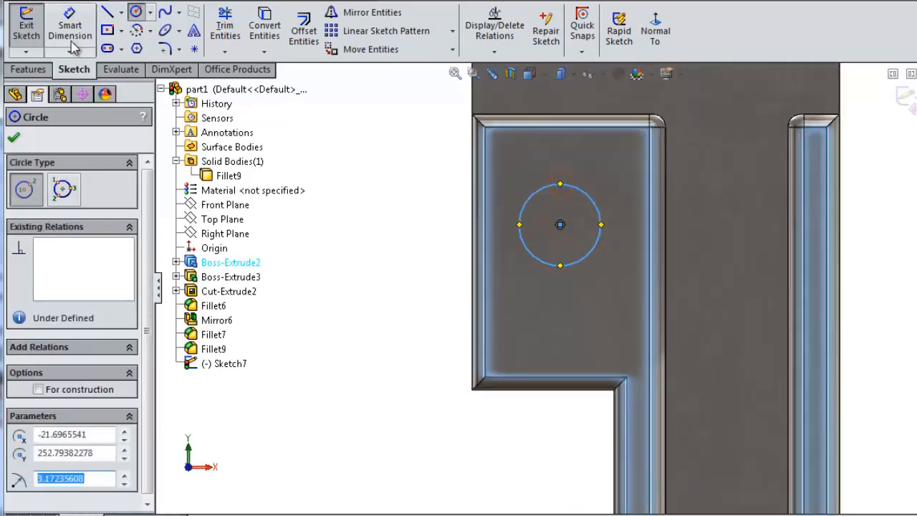
- Dimension the circle's diameter to 4.75 mm
click(70, 25)
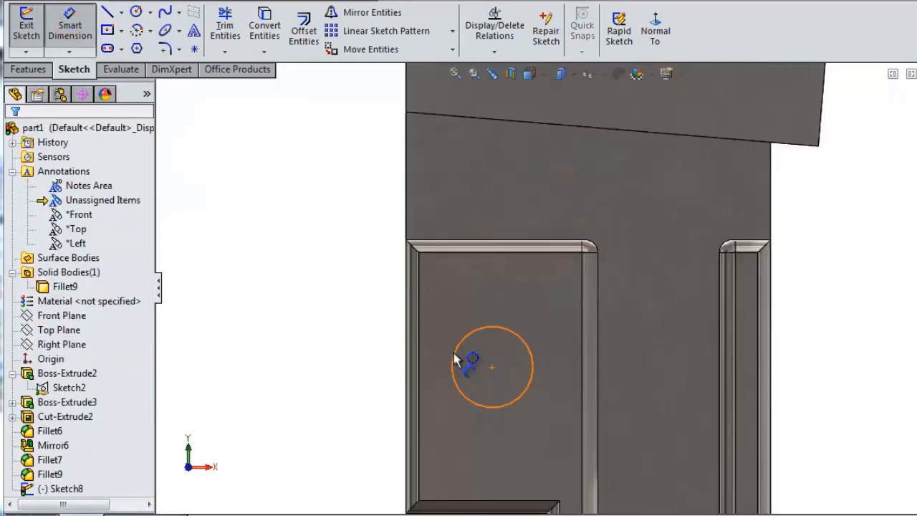
click(454, 353)
click(344, 356)
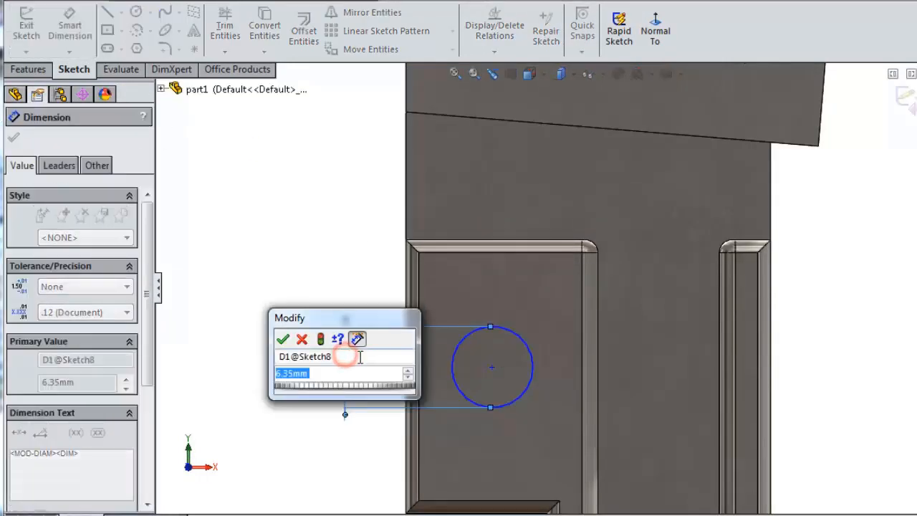
text(4.)
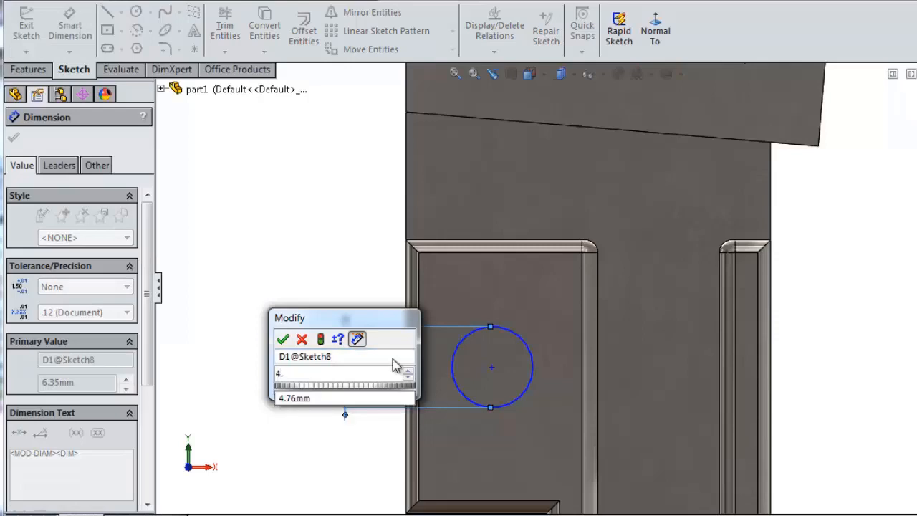
text(75)
key(Return)
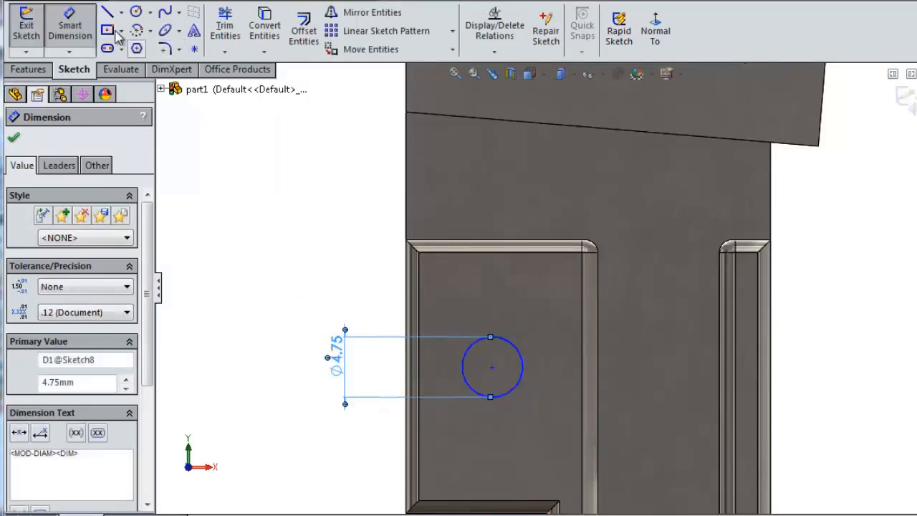
- Dimension the circle's center 5.5 mm below the side block's upper edge
click(491, 366)
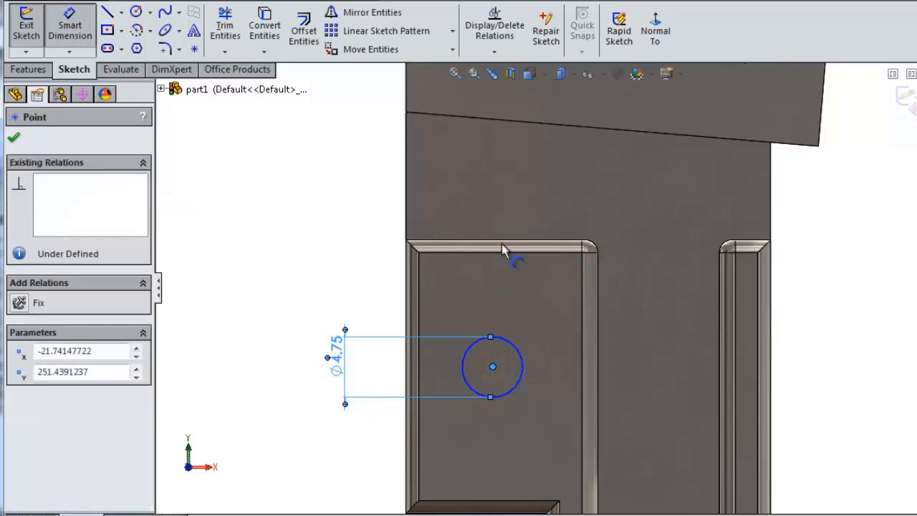
click(502, 240)
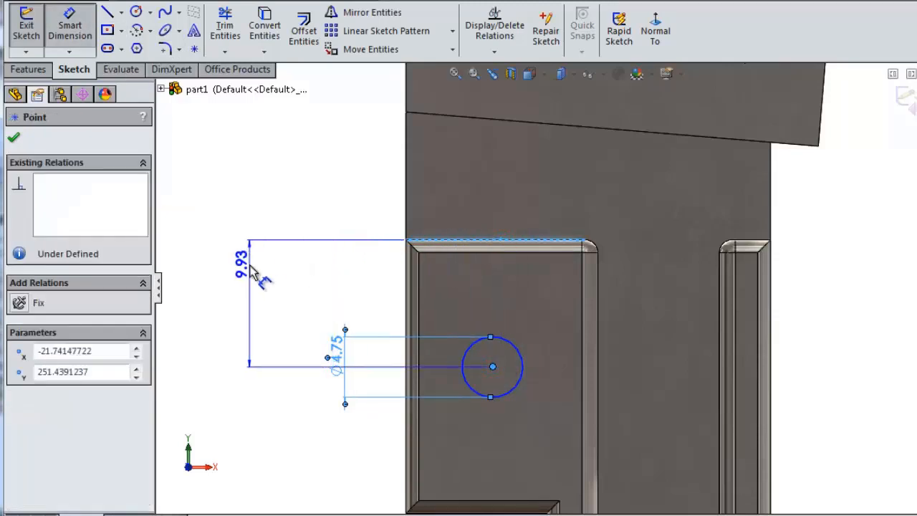
click(254, 266)
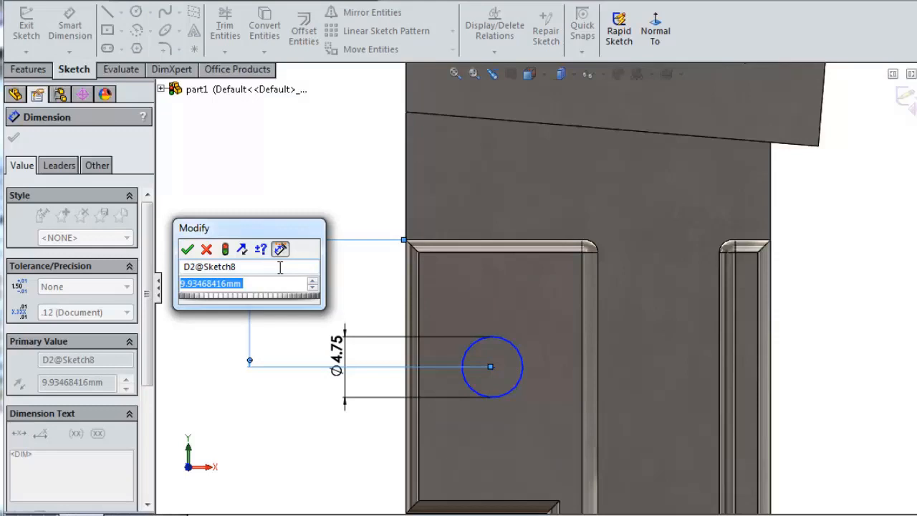
text(5.5)
key(Return)
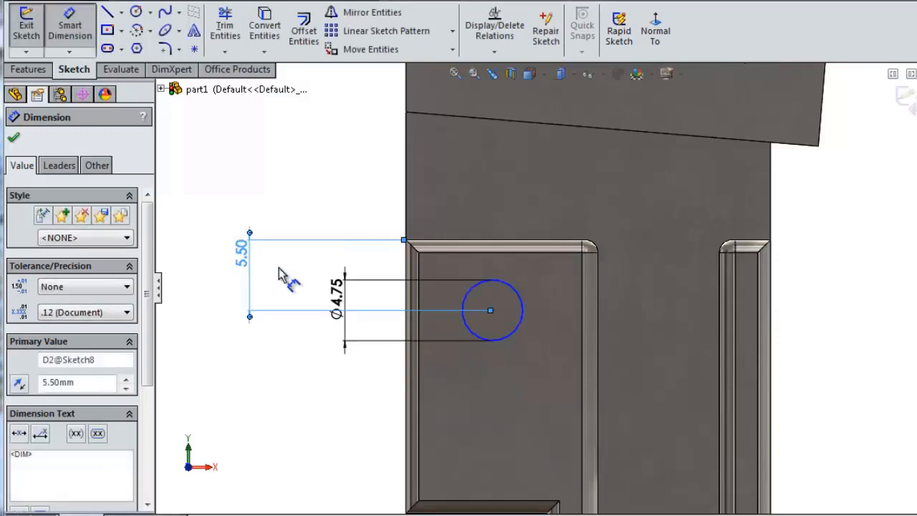
click(469, 332)
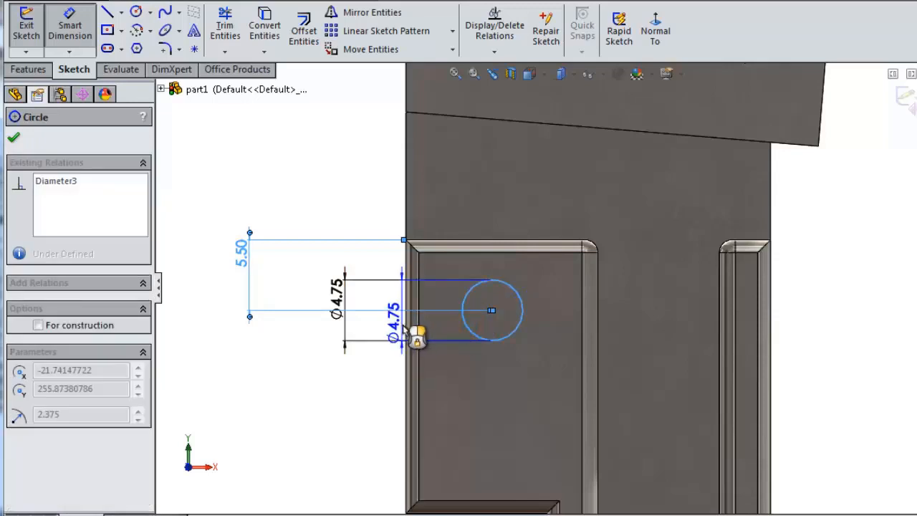
click(410, 336)
click(438, 341)
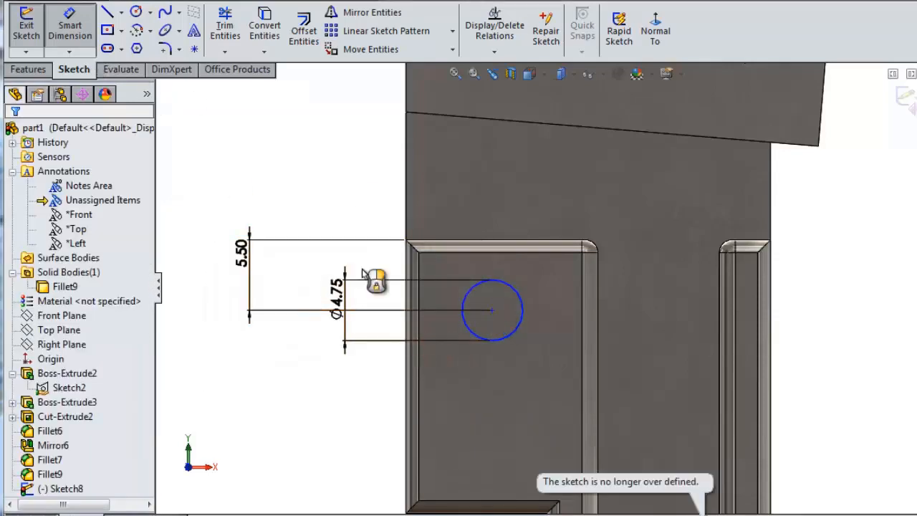
- Dimension the circle's center 6.35 mm from the side block's outer vertical edge
click(514, 334)
click(406, 384)
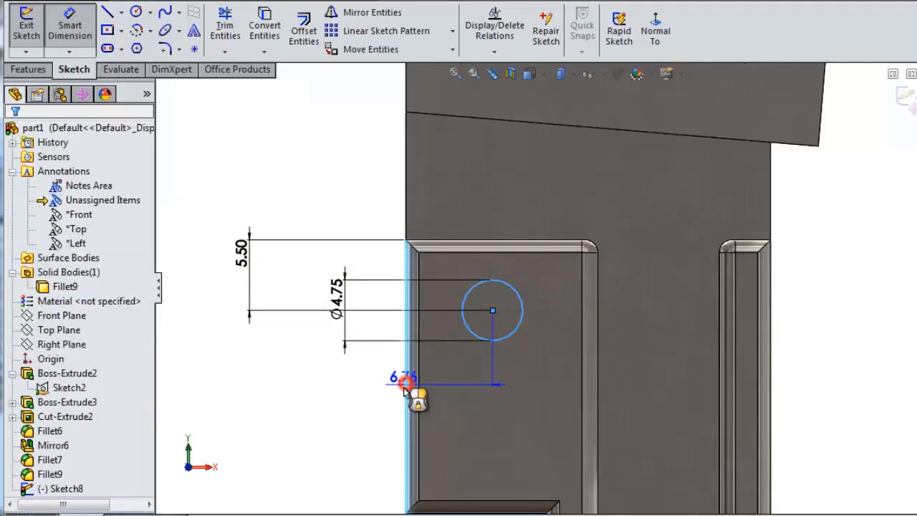
key(z)
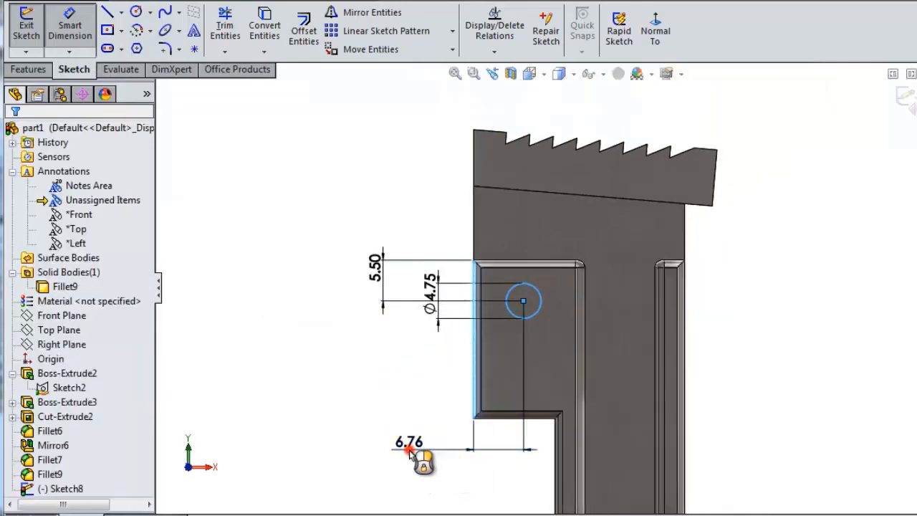
click(429, 449)
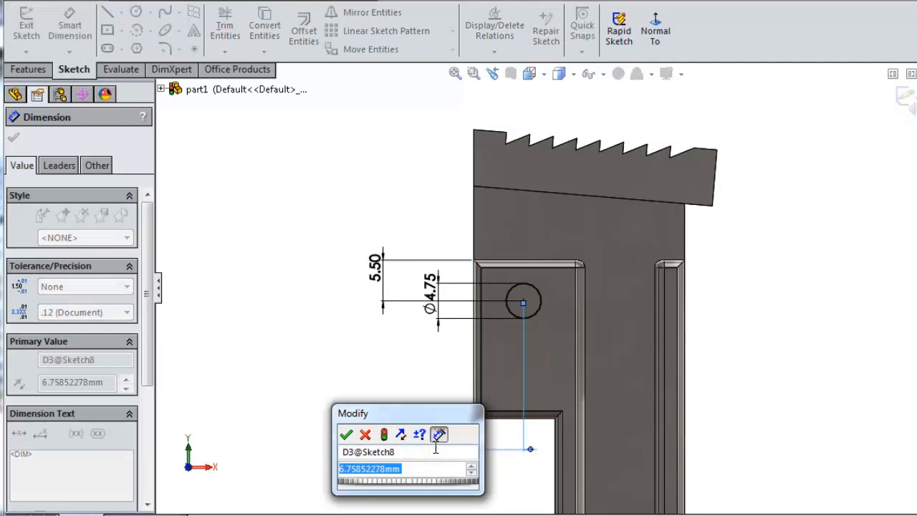
text(6.35)
key(Return)
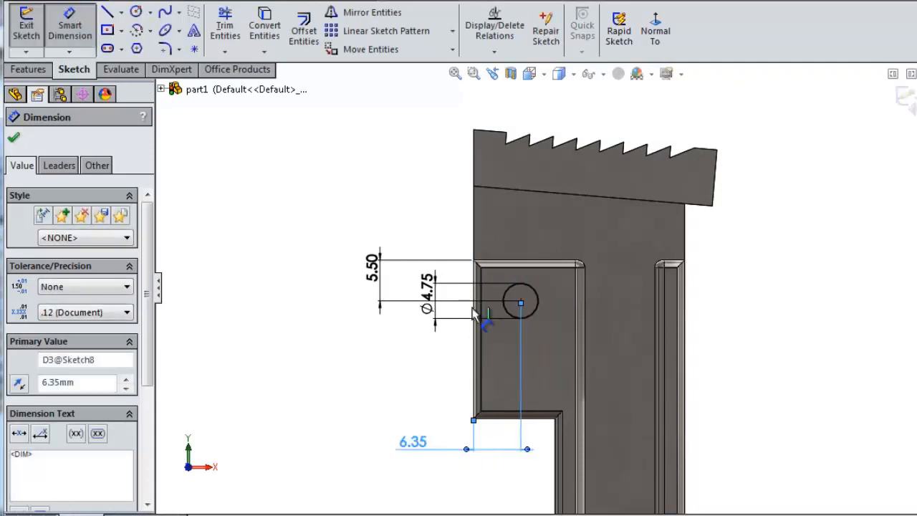
- Cut the 4.75 mm circle through all of the side block with an Extruded Cut
click(28, 69)
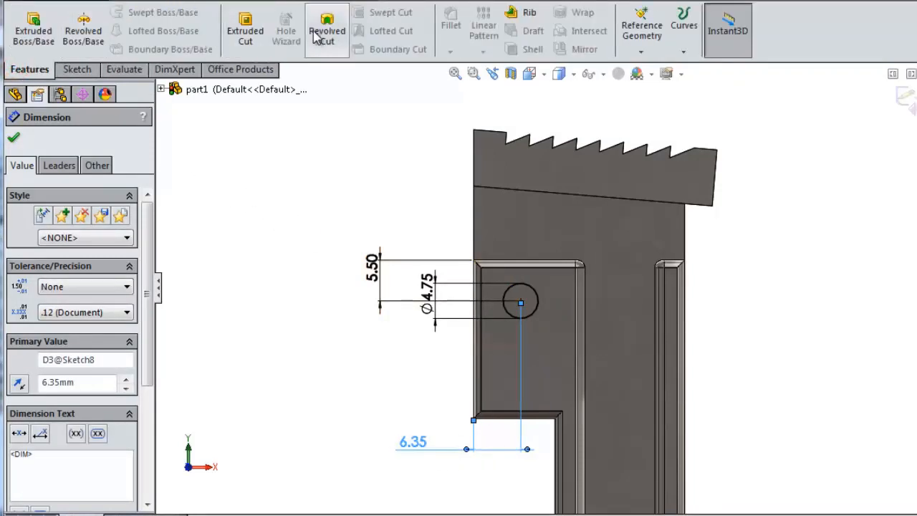
click(246, 29)
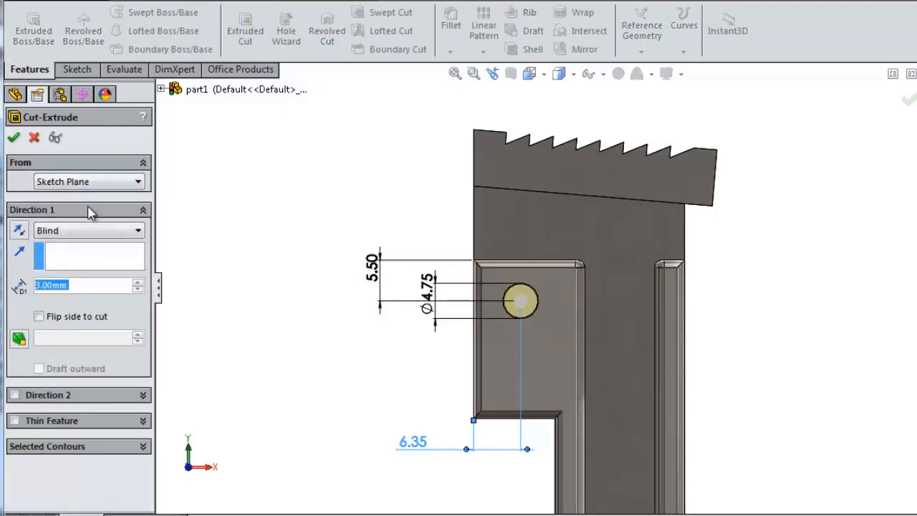
click(89, 230)
click(65, 245)
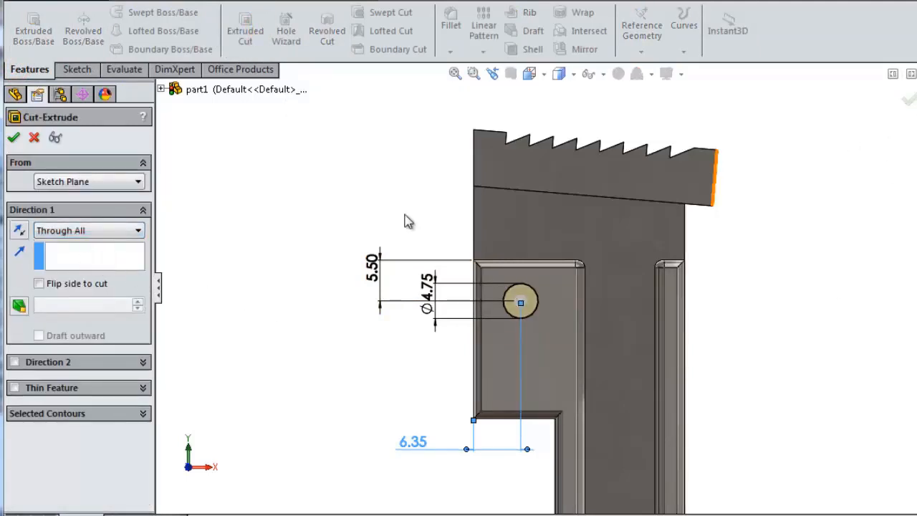
mouse_move(405, 220)
middle_down()
mouse_move(372, 200)
mouse_move(417, 233)
middle_up()
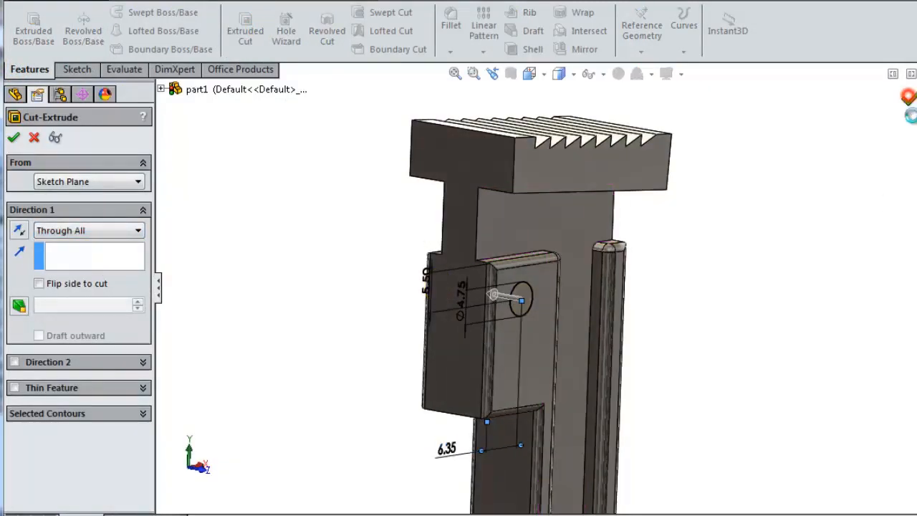
key(Return)
- Start a sketch on the arm's narrow side face and draw a circle about 3.46 mm in diameter on its centerline below the neck
middle_drag(698, 294, 687, 278)
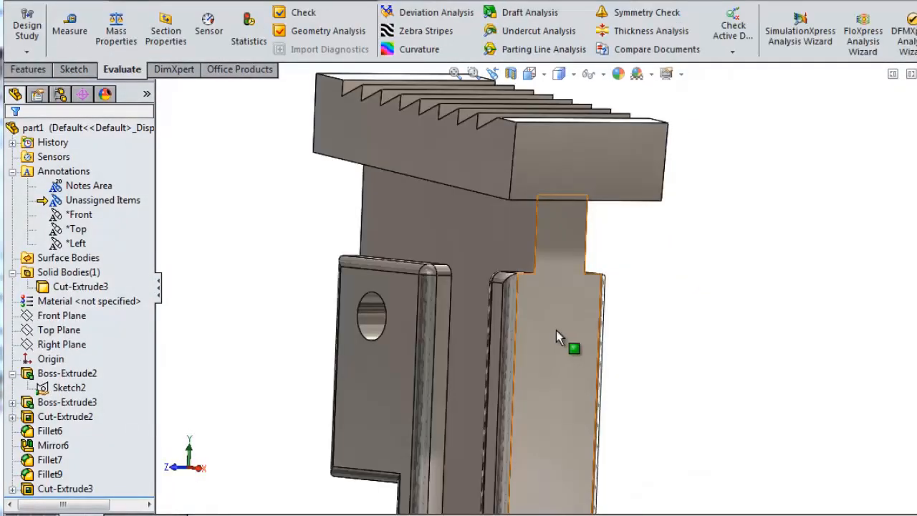
click(574, 345)
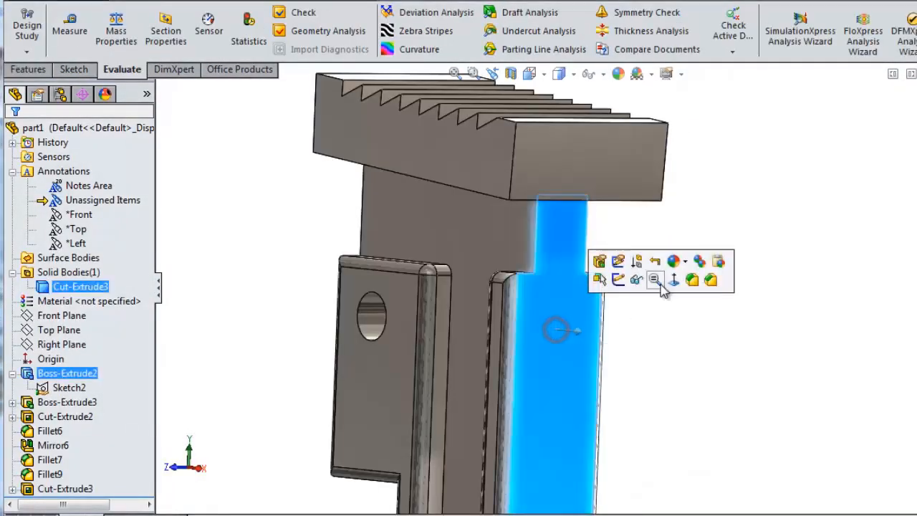
click(618, 280)
click(653, 32)
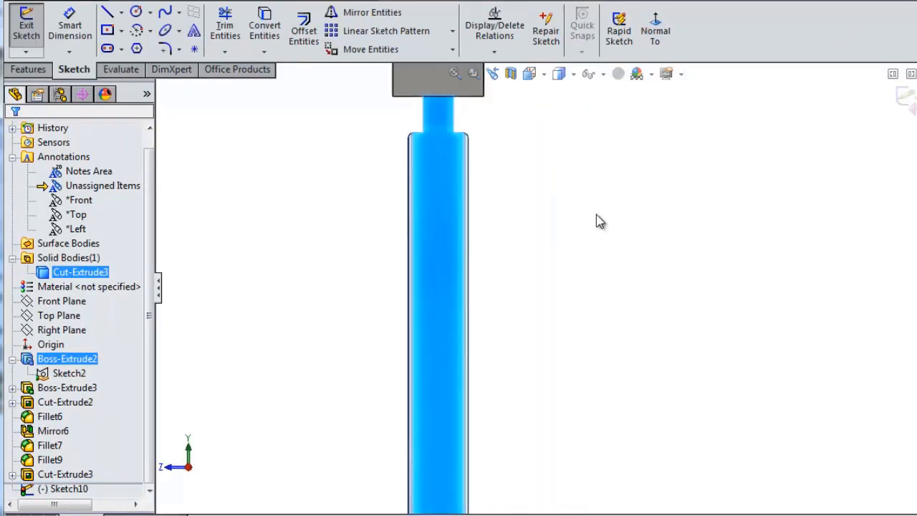
click(136, 12)
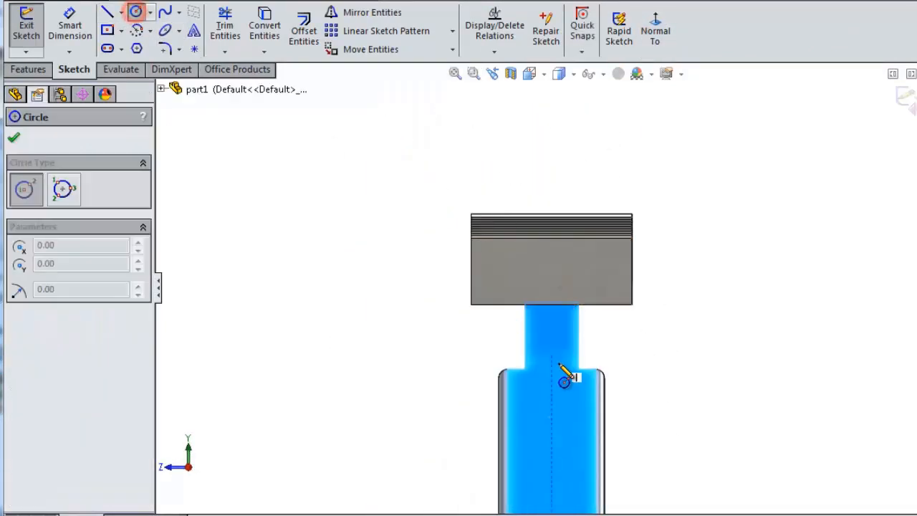
click(551, 442)
click(566, 439)
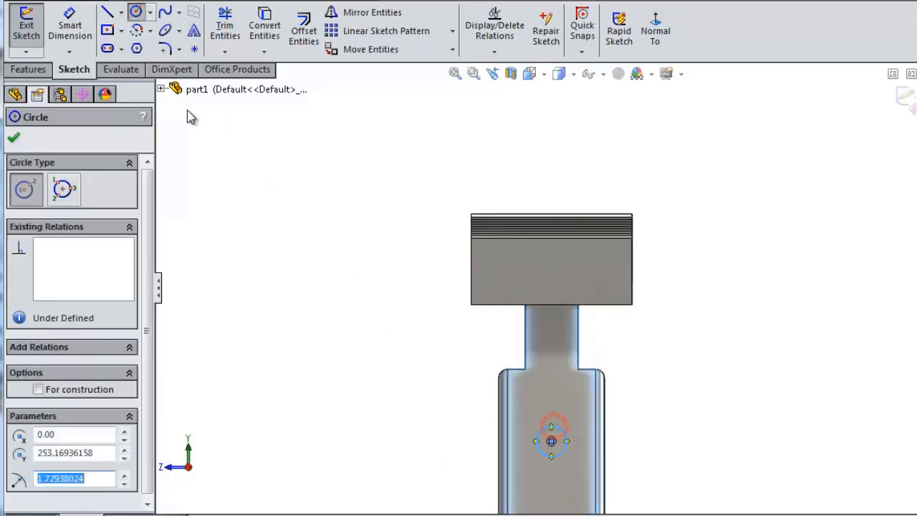
- Dimension the new circle's diameter to 1.6 mm
click(70, 30)
click(542, 442)
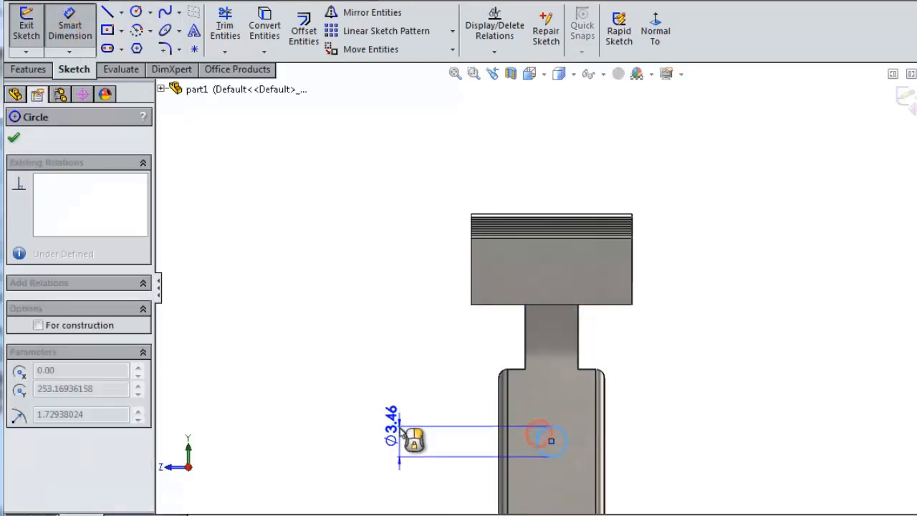
click(420, 444)
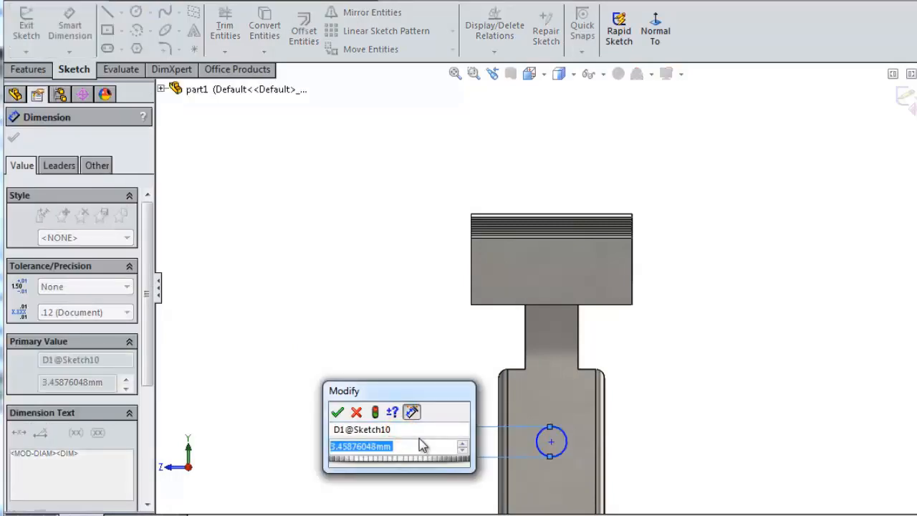
text(1.6)
key(Return)
- Dimension the small circle's center 13.17 mm below the neck's upper edge, where it meets the toothed head
scroll(562, 430, down, 5)
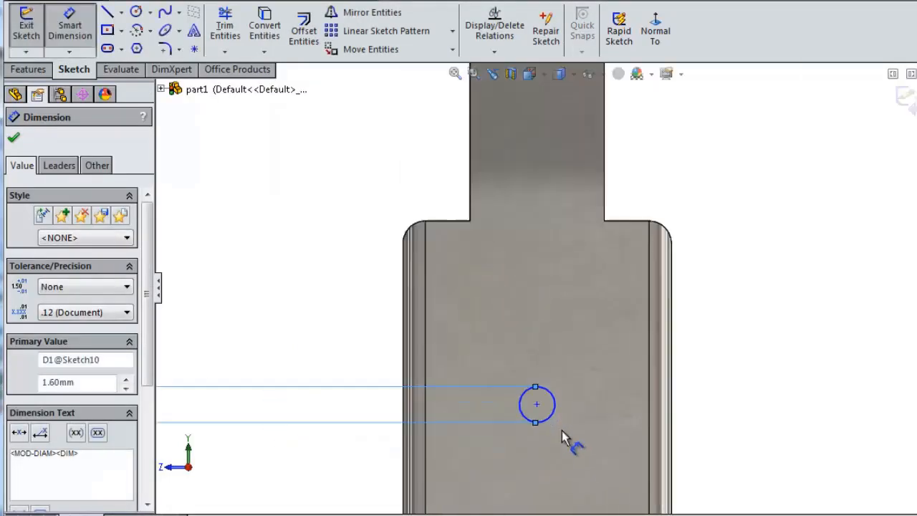
click(555, 406)
scroll(565, 287, up, 3)
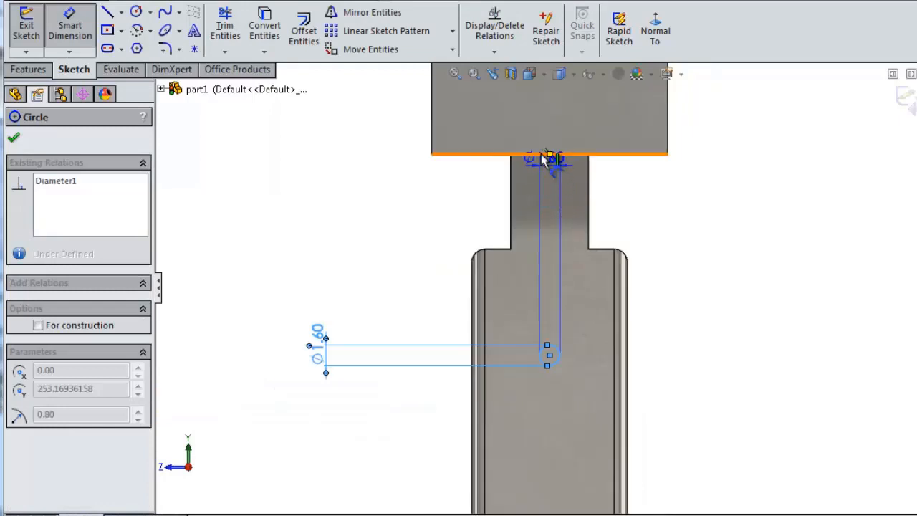
scroll(556, 161, down, 2)
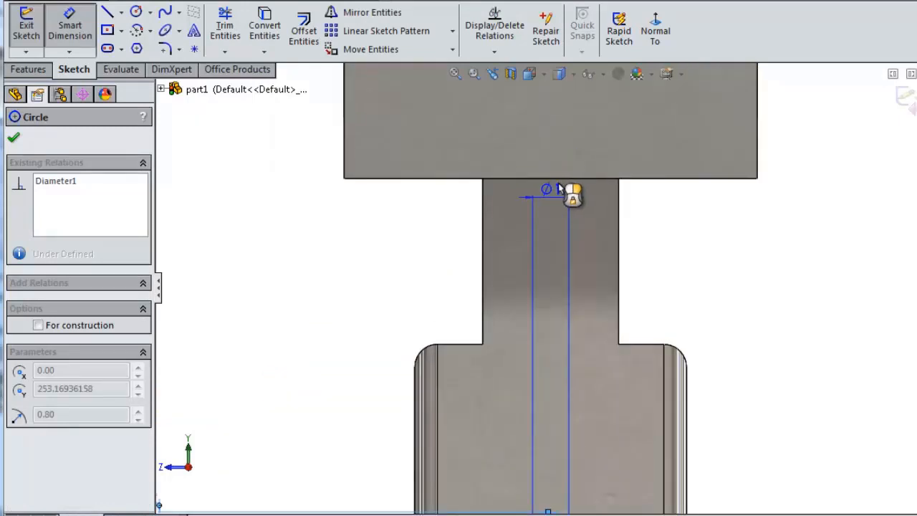
middle_drag(437, 232, 452, 211)
scroll(495, 215, up, 1)
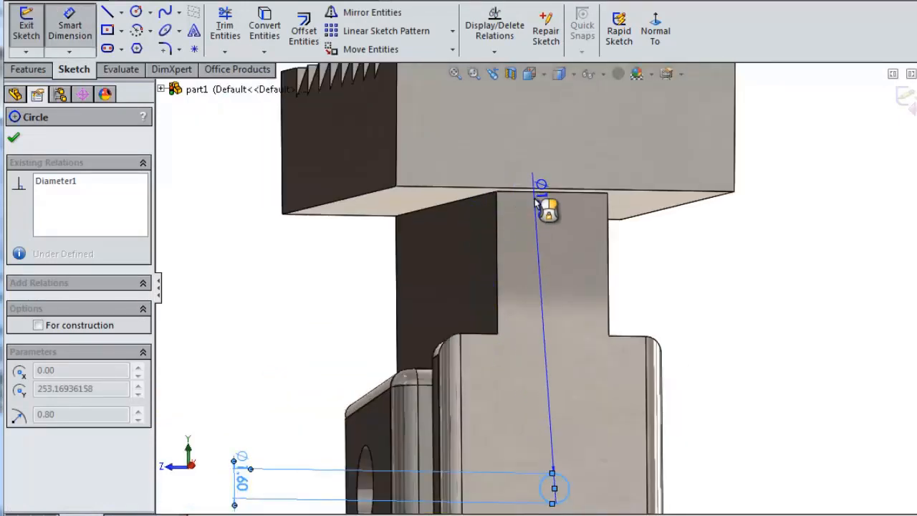
click(545, 195)
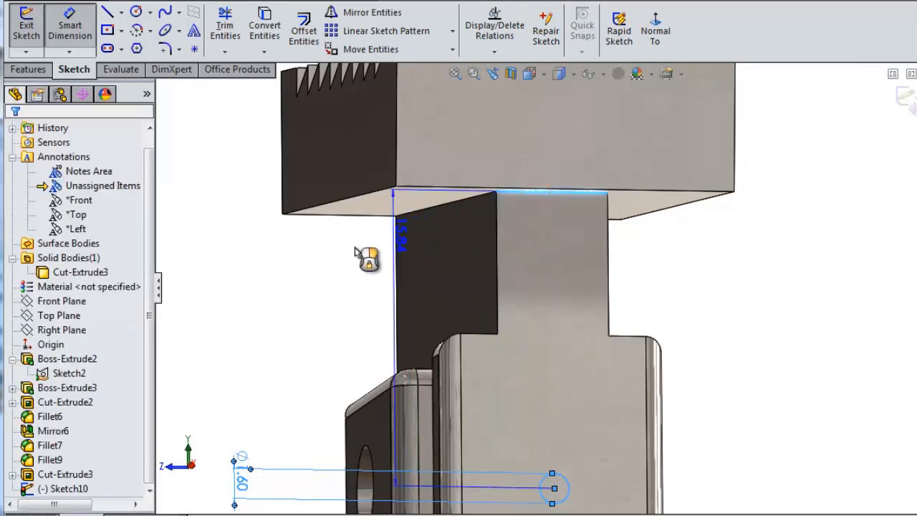
click(262, 281)
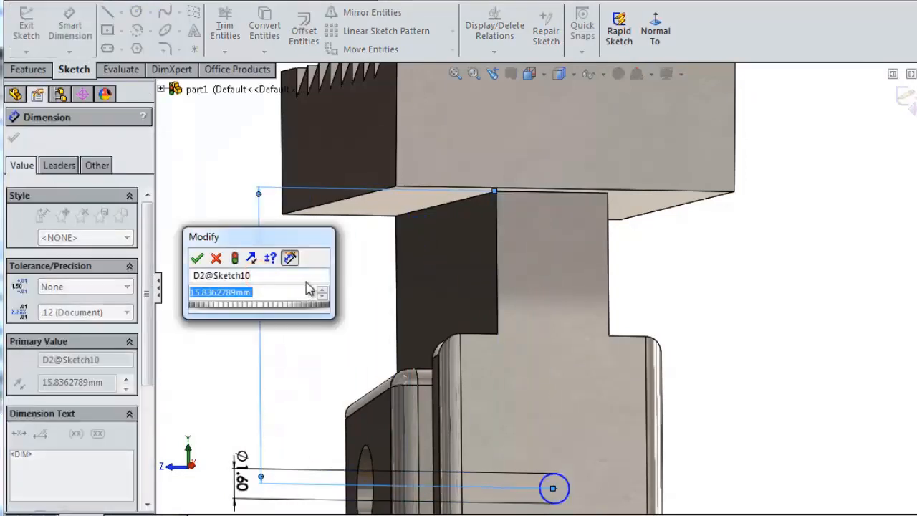
text(1)
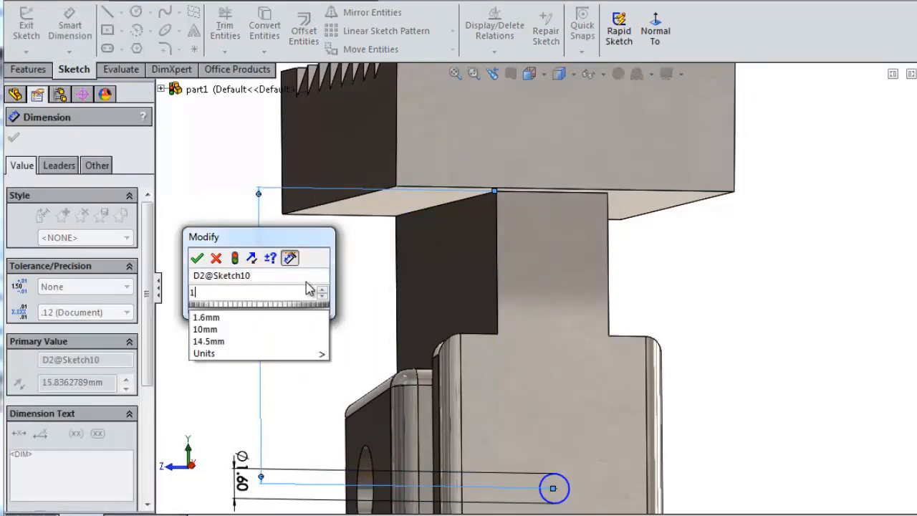
text(3.17)
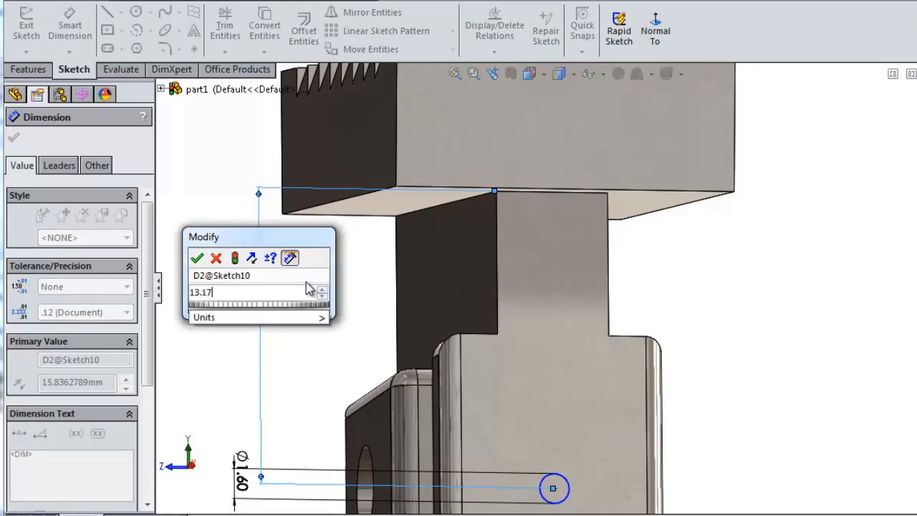
key(Return)
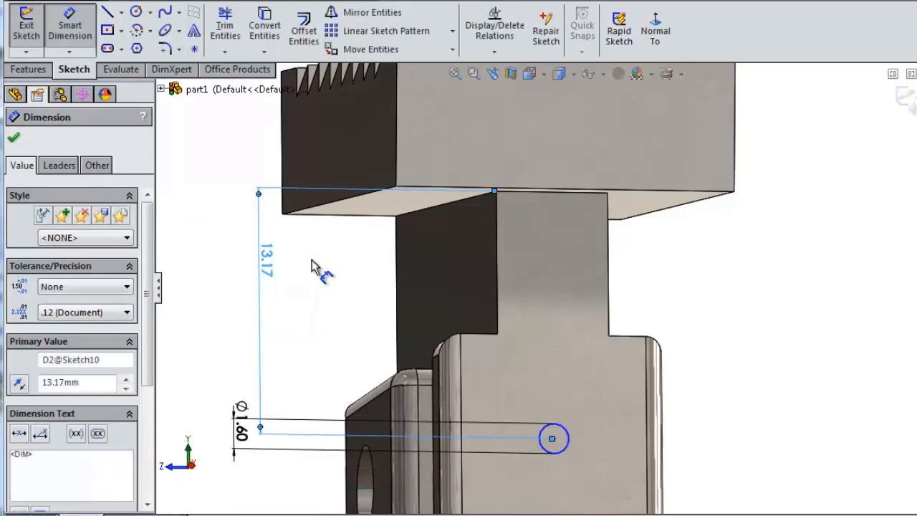
- Add a Vertical relation between the small circle's center and the origin at the arm's lower end
mouse_move(645, 315)
middle_down()
mouse_move(682, 348)
mouse_move(757, 338)
mouse_move(645, 334)
mouse_move(638, 284)
mouse_move(649, 292)
mouse_move(530, 261)
middle_up()
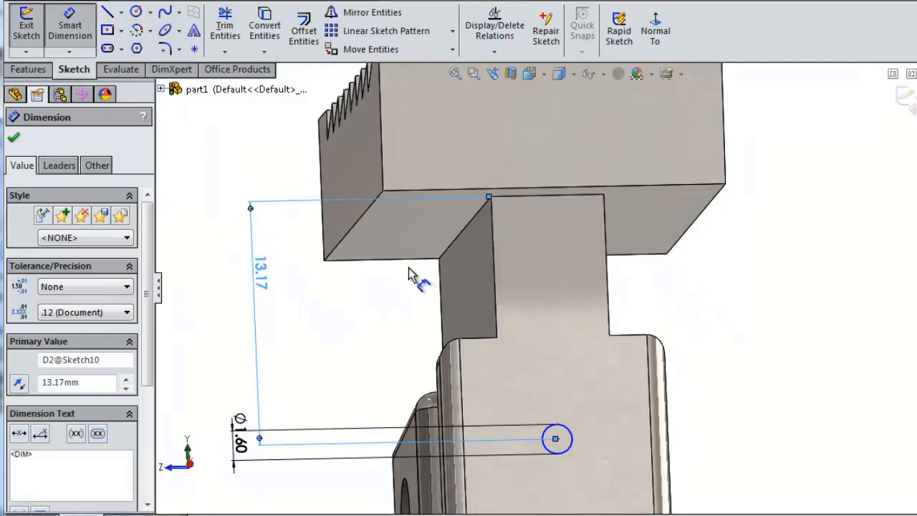
key(Escape)
click(556, 438)
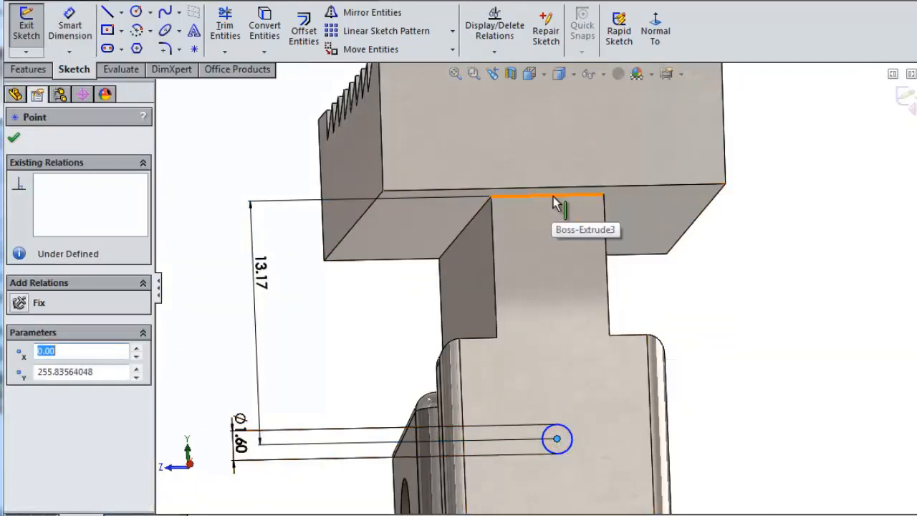
scroll(616, 323, up, 5)
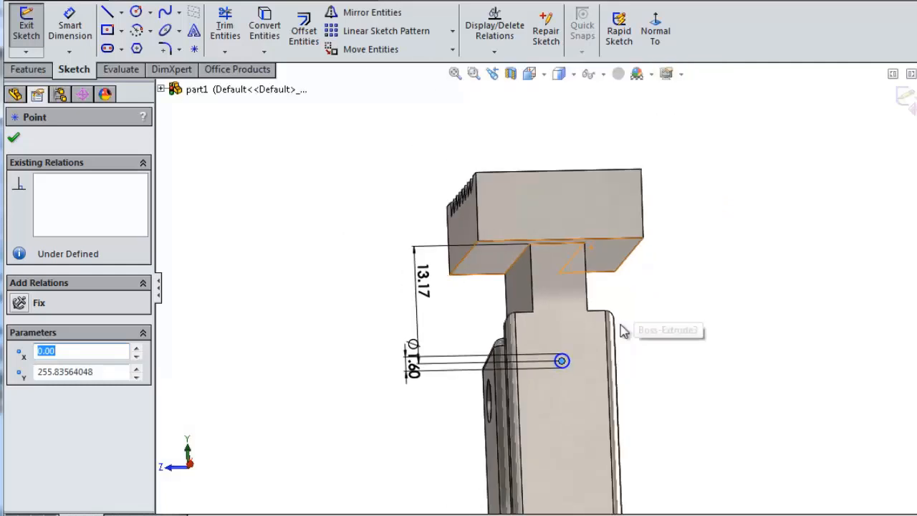
scroll(602, 401, up, 2)
scroll(566, 423, down, 6)
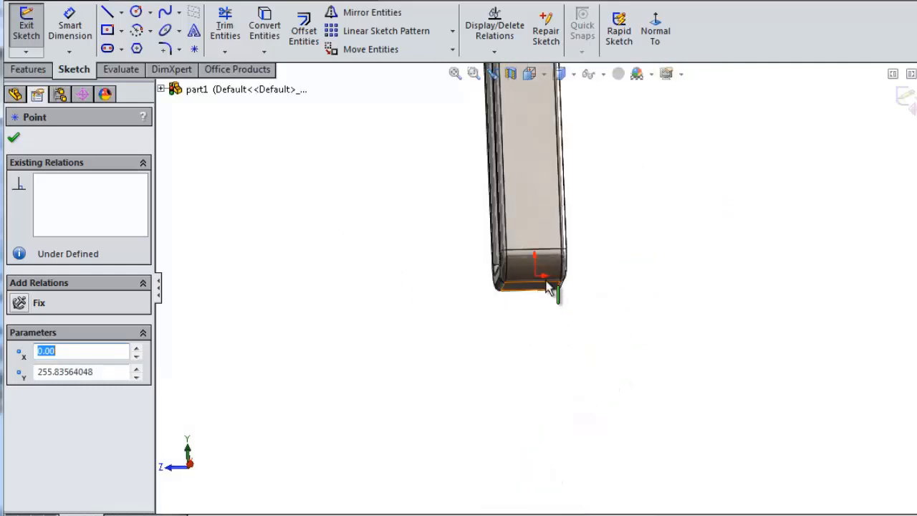
ctrl+click(537, 277)
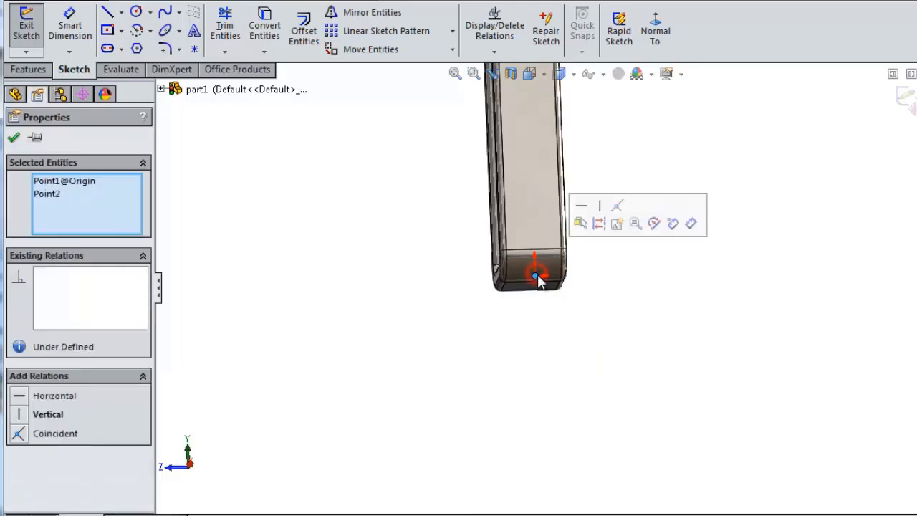
scroll(739, 160, up, 8)
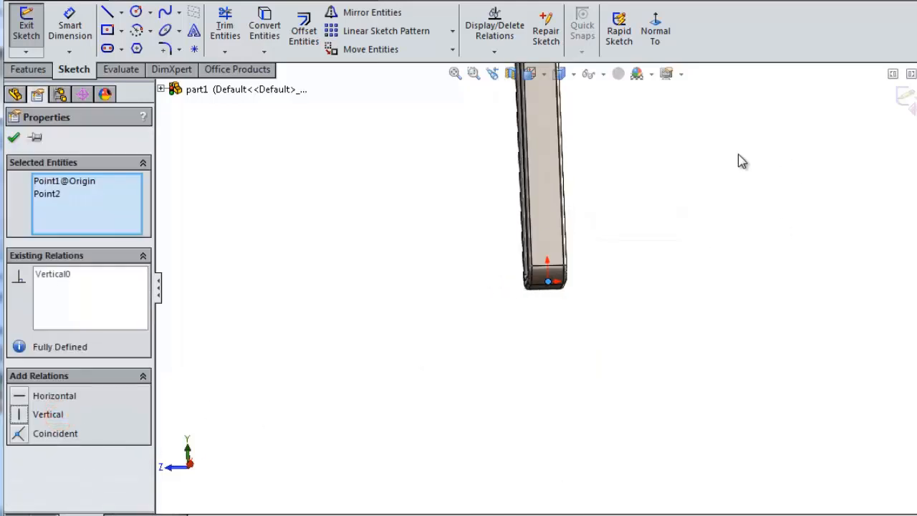
middle_drag(616, 89, 621, 136)
scroll(579, 92, down, 3)
scroll(556, 108, down, 6)
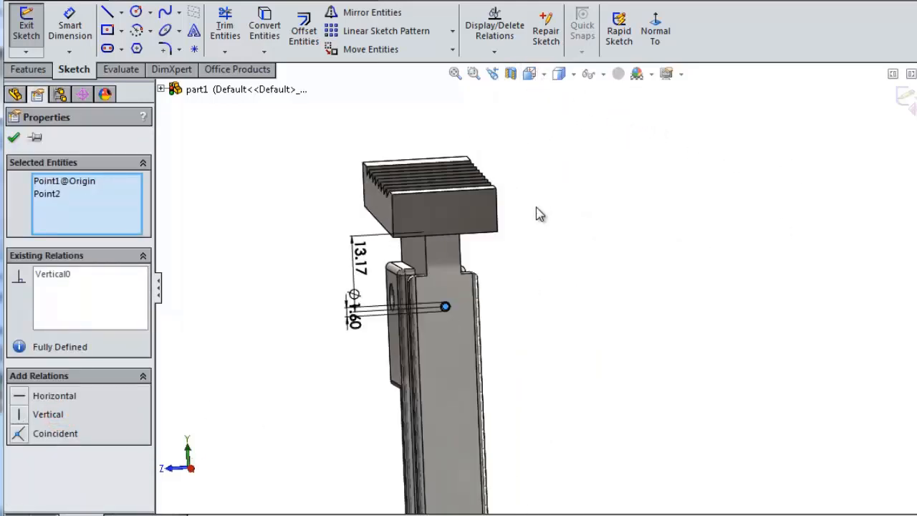
middle_click(516, 280)
scroll(444, 306, down, 5)
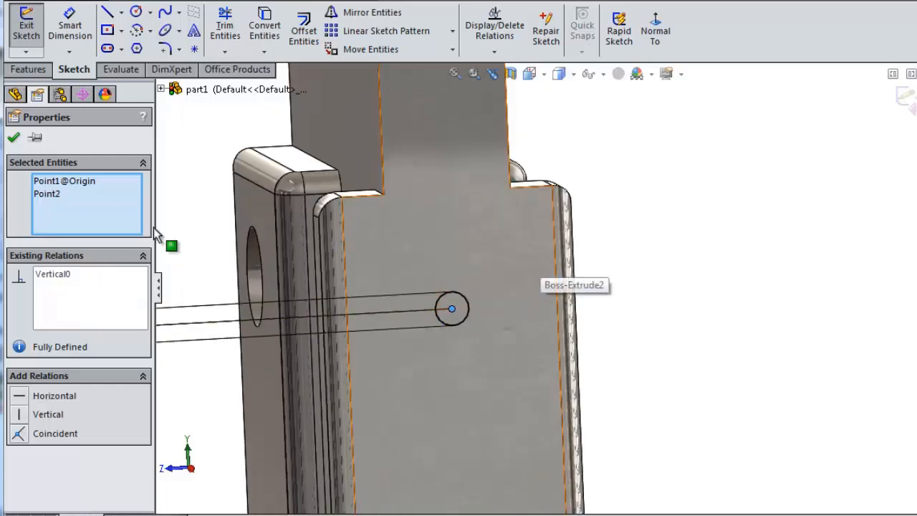
click(13, 137)
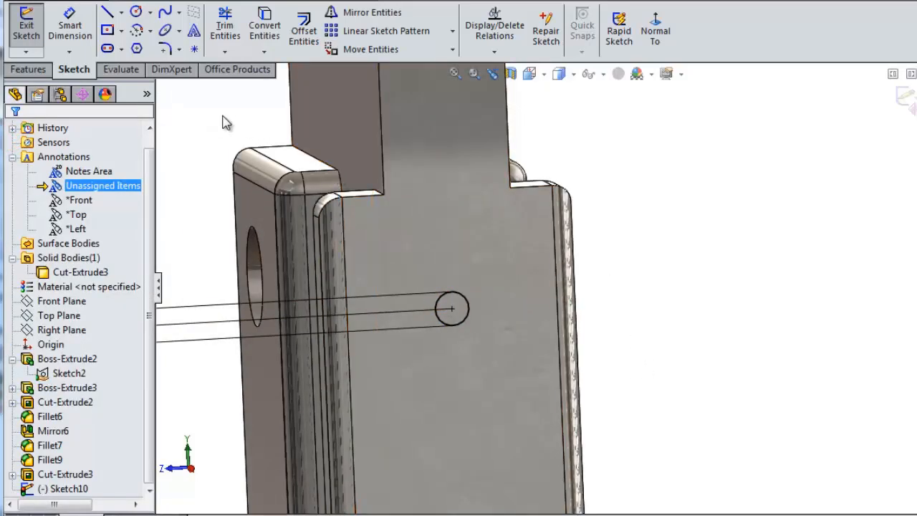
- Cut the 1.6 mm circle into the arm's narrow side face as a blind hole 3.175 mm deep
click(30, 69)
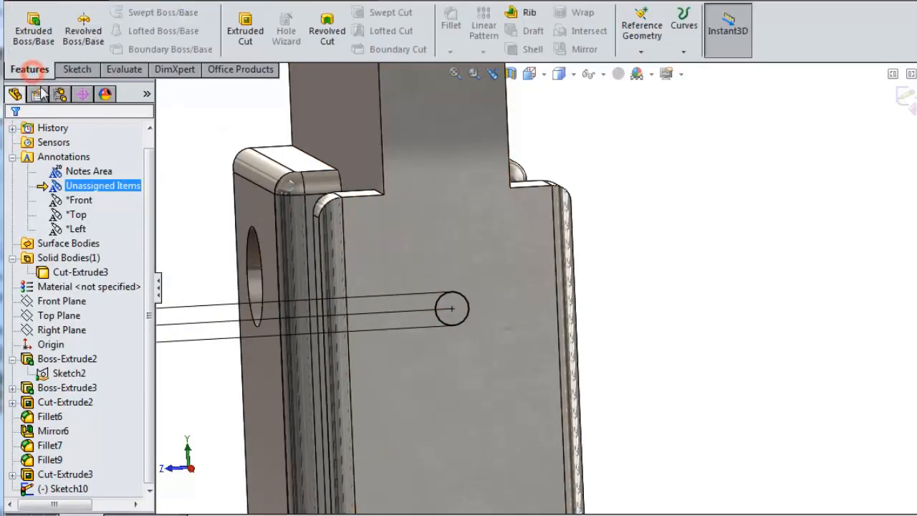
click(231, 39)
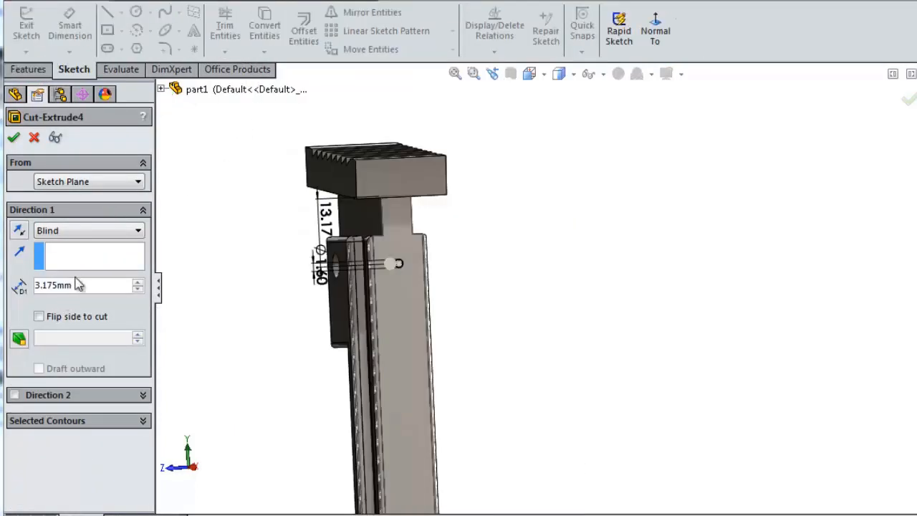
click(13, 138)
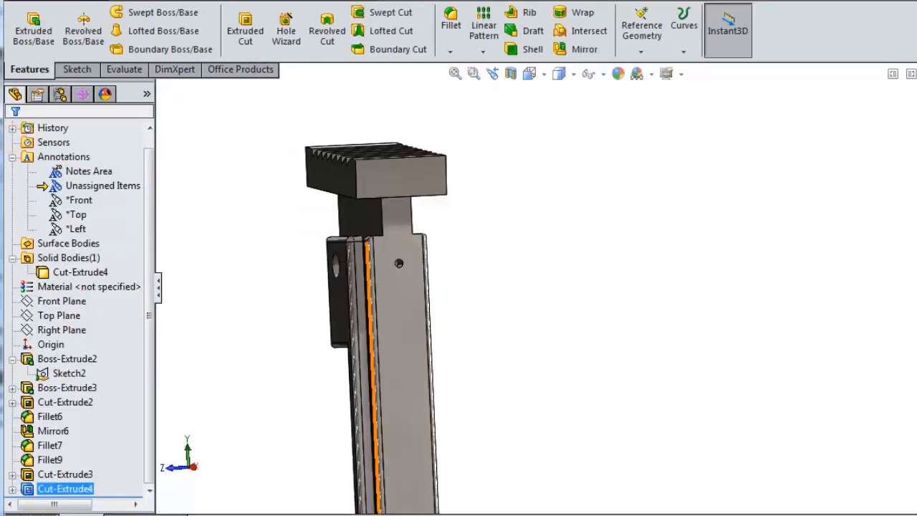
- Start a sketch on the opposite narrow face, below the side block, and draw a circle about 3.12 mm in diameter on its centerline
middle_drag(416, 423, 459, 326)
scroll(459, 325, down, 3)
scroll(608, 344, up, 5)
click(608, 344)
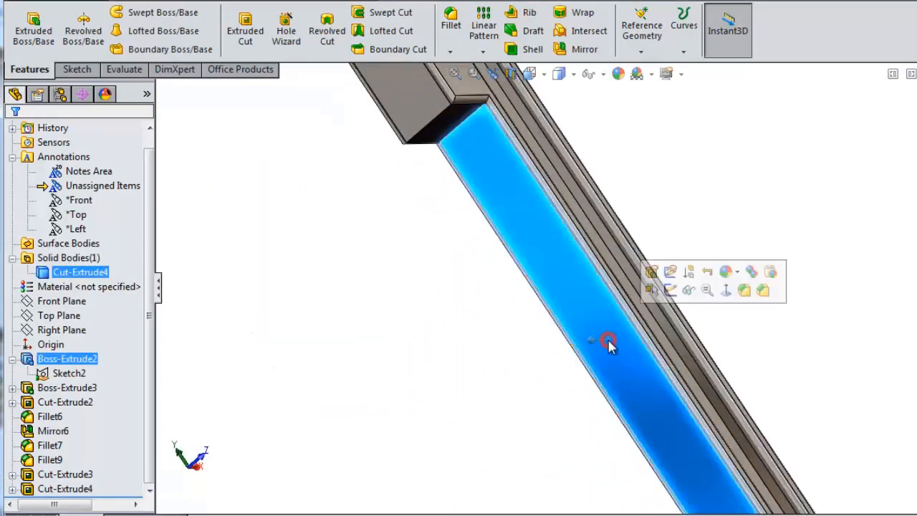
click(669, 290)
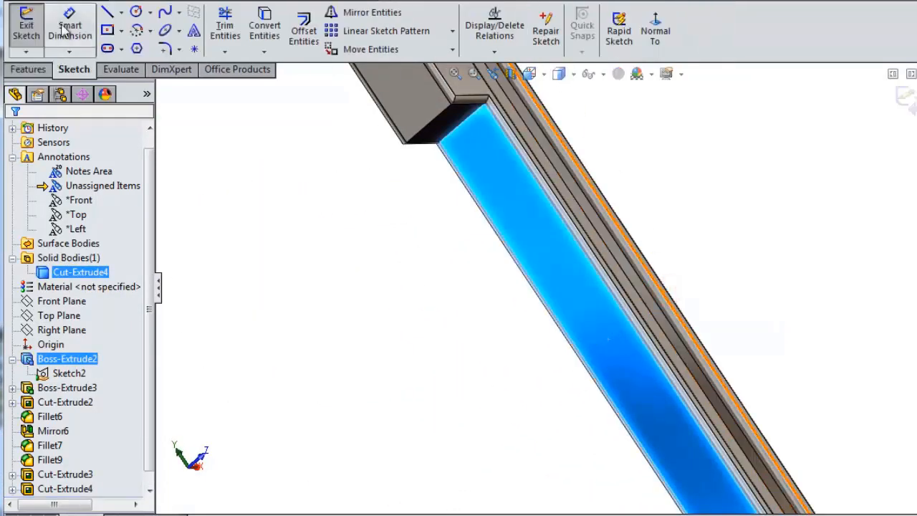
click(655, 32)
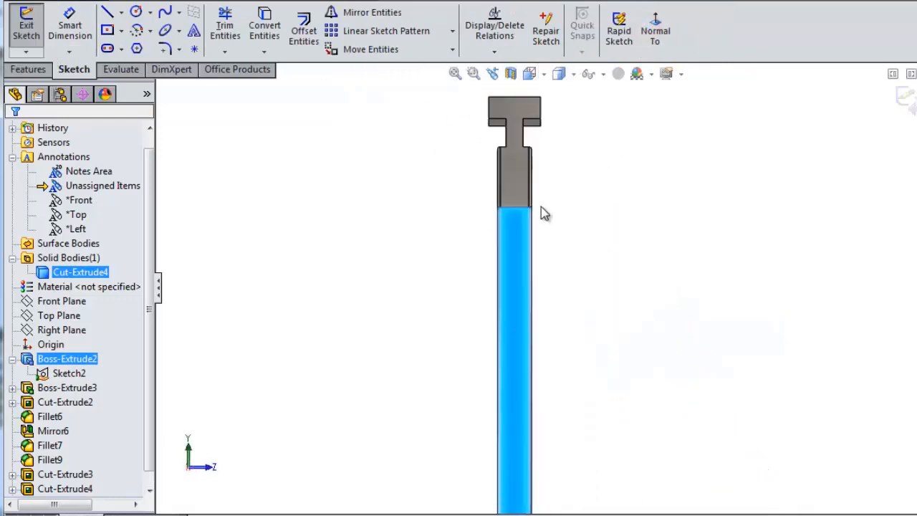
click(137, 12)
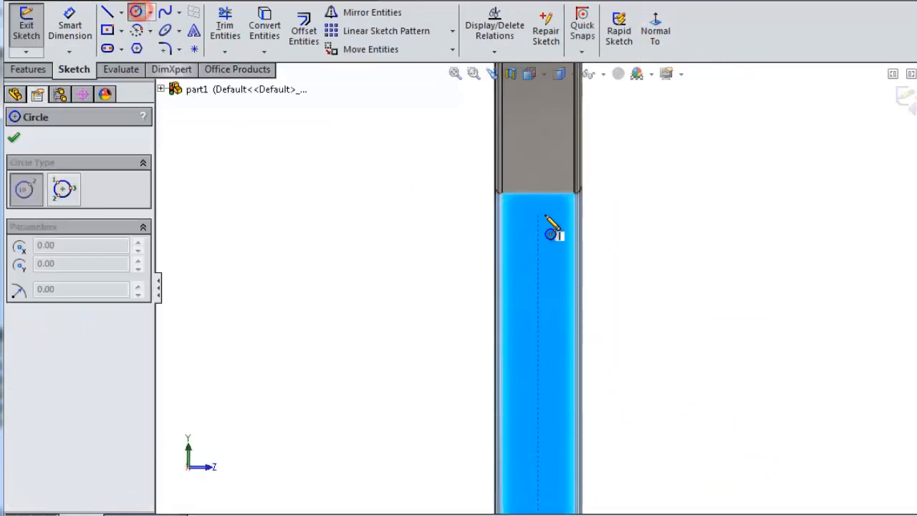
click(538, 430)
click(548, 426)
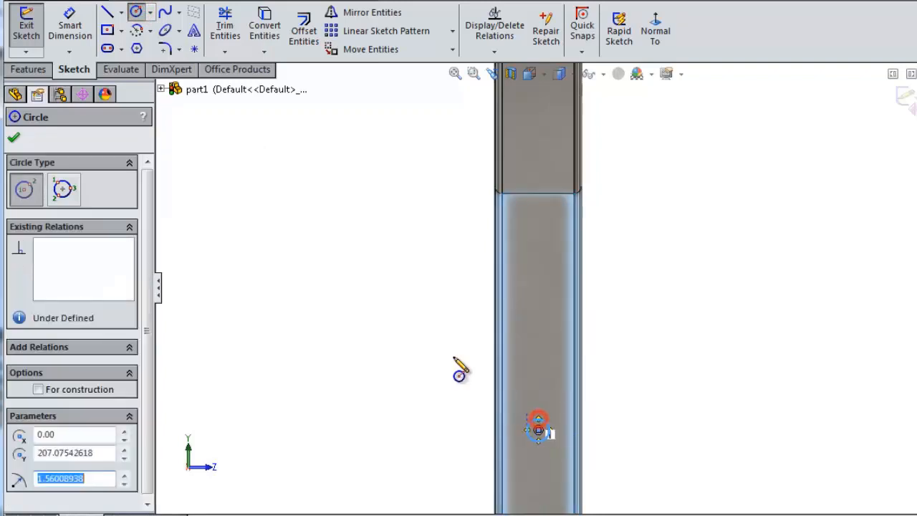
- Dimension the diameter of the circle below the side block to 1.6 mm
click(63, 29)
click(534, 436)
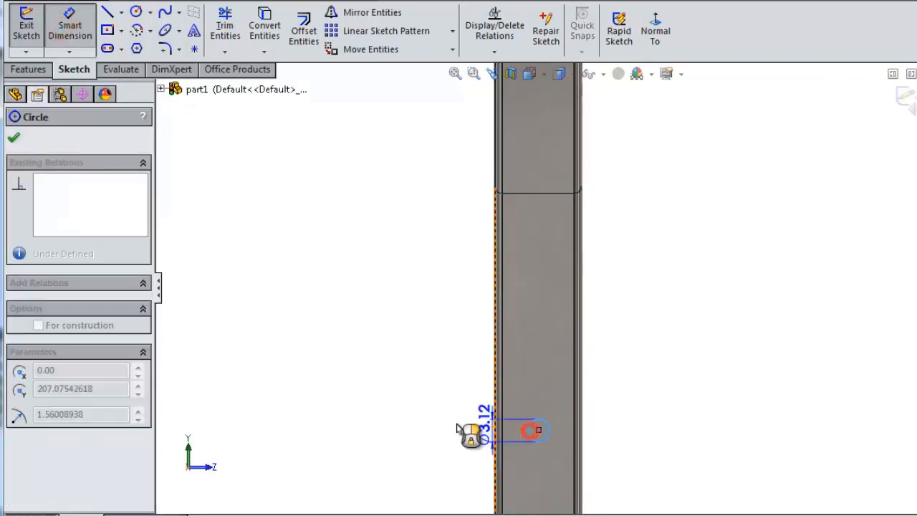
click(425, 426)
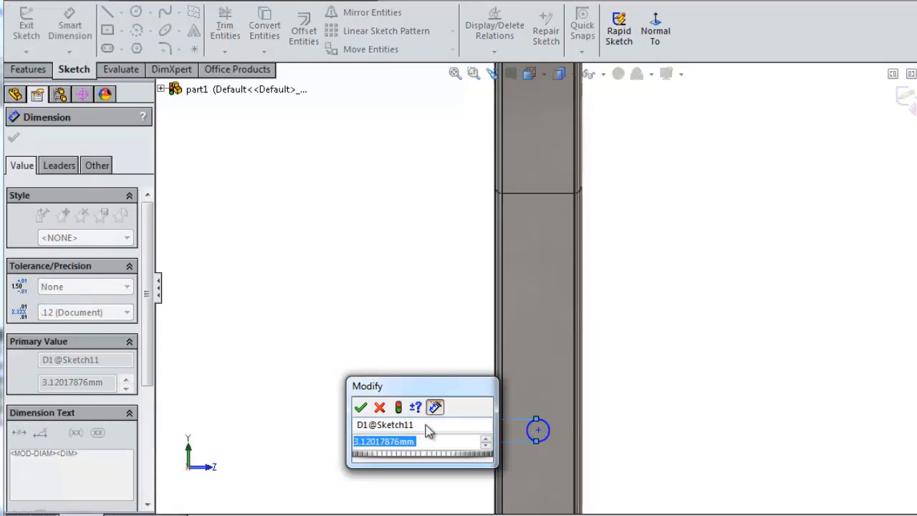
text(1.6)
key(Return)
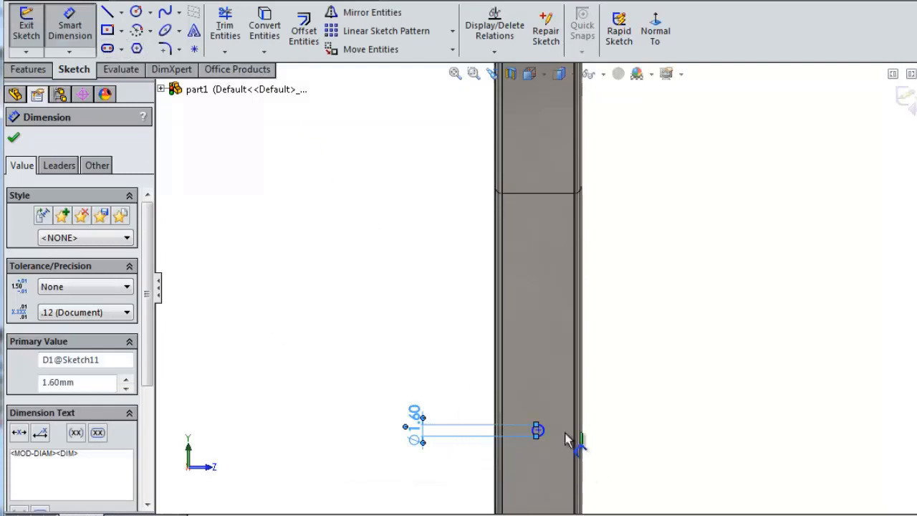
- Dimension the circle's center 65 mm below the edge where the side block meets the narrow face
scroll(530, 430, down, 3)
click(525, 421)
scroll(545, 290, up, 4)
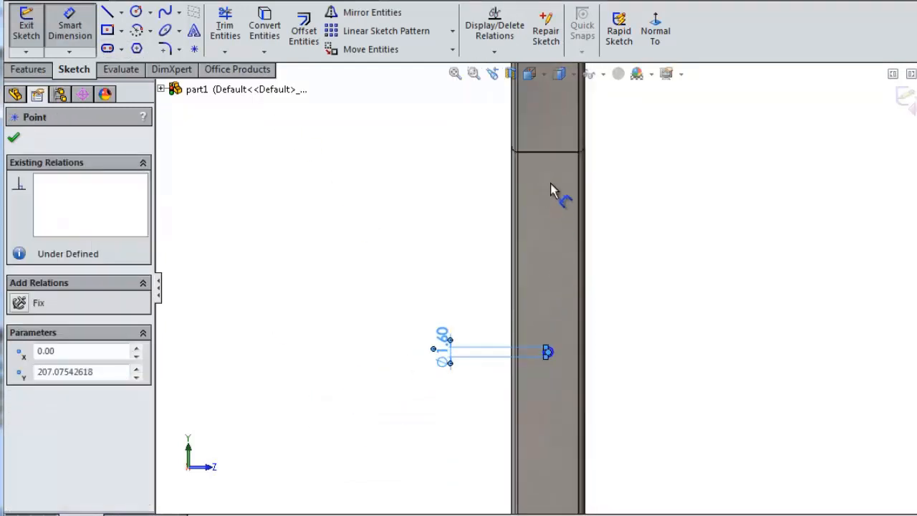
scroll(552, 161, down, 4)
click(552, 141)
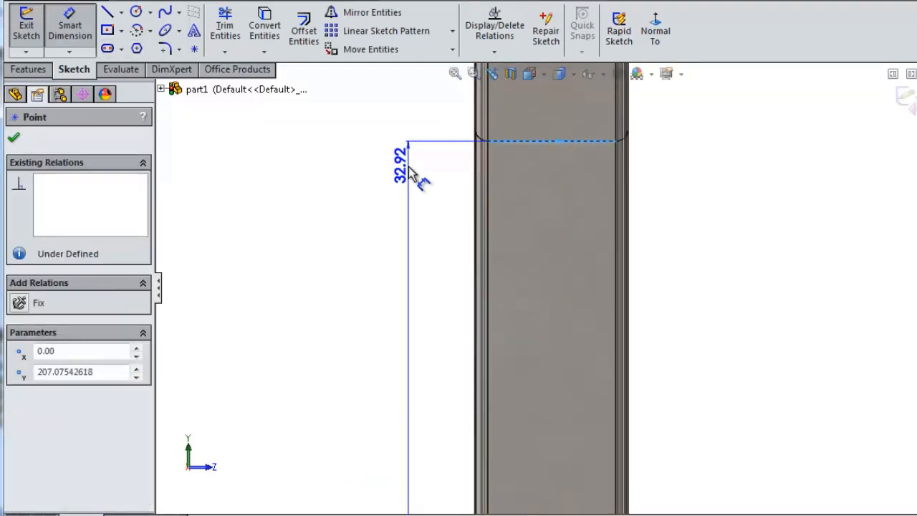
click(410, 172)
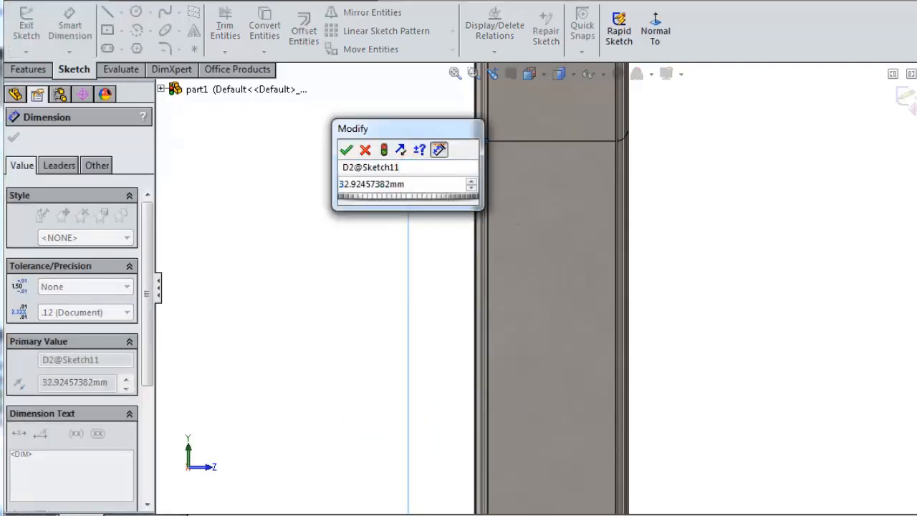
double_click(426, 184)
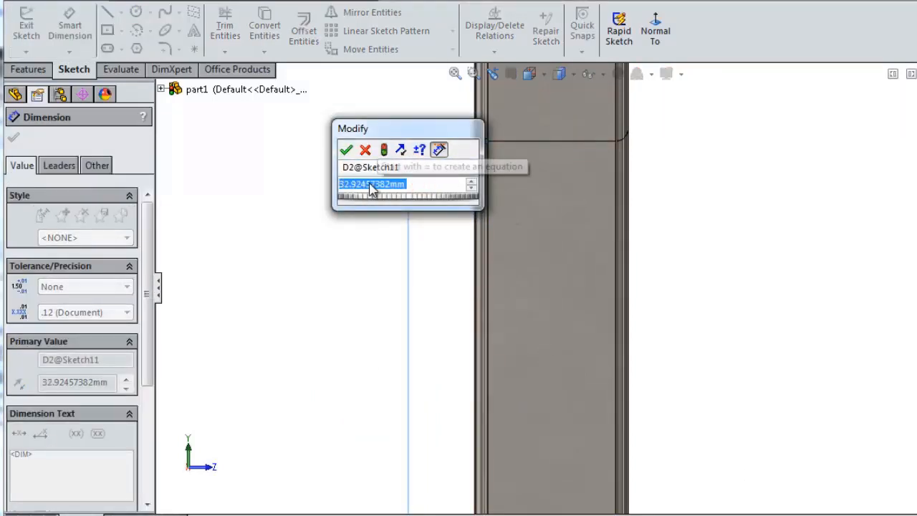
text(65)
key(Return)
scroll(618, 312, up, 6)
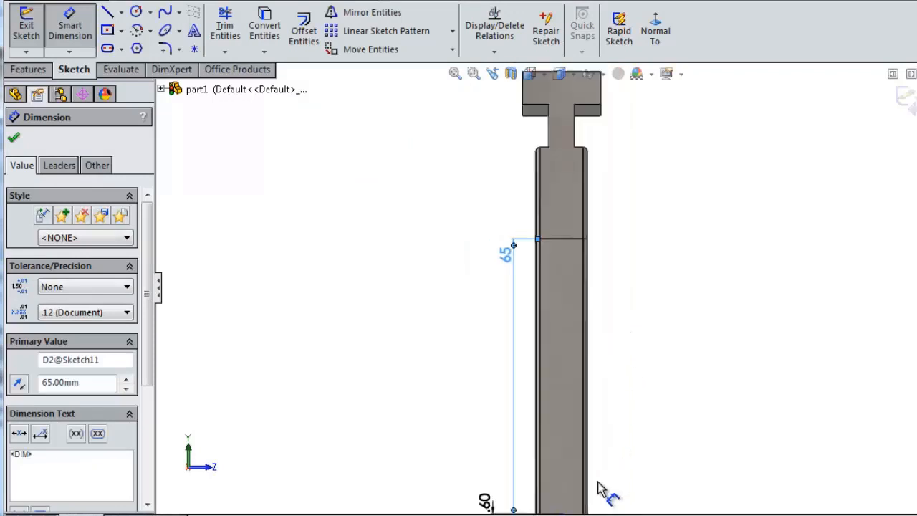
scroll(563, 434, down, 5)
scroll(568, 364, up, 1)
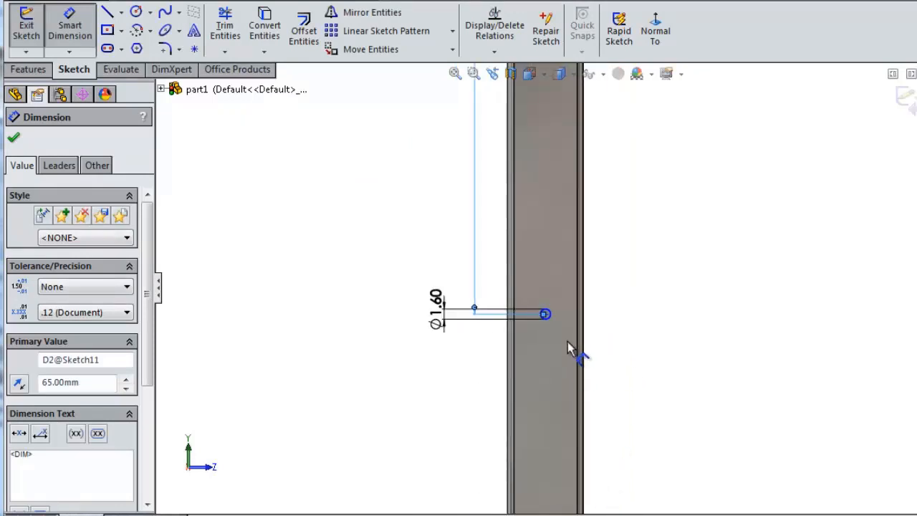
key(Escape)
- Add a Vertical relation between the center of the circle below the side block and the origin at the arm's lower end
scroll(552, 318, down, 2)
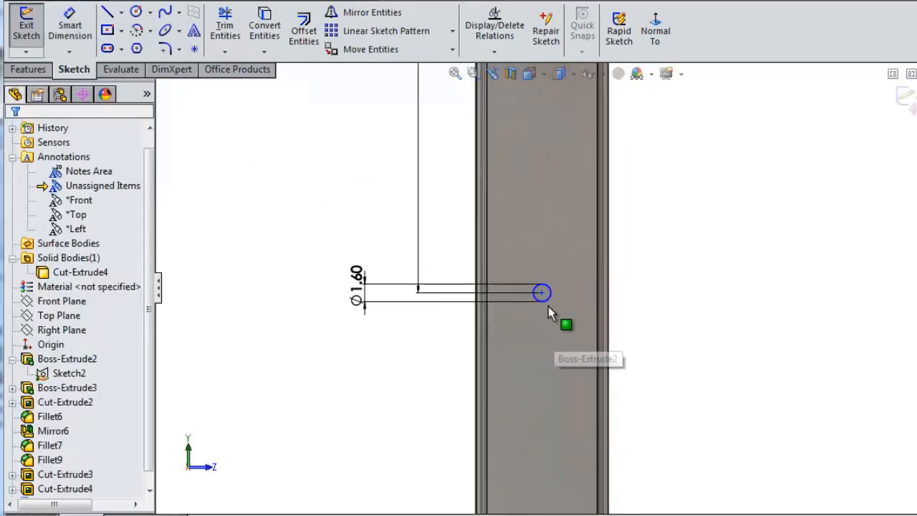
click(542, 294)
scroll(561, 344, up, 3)
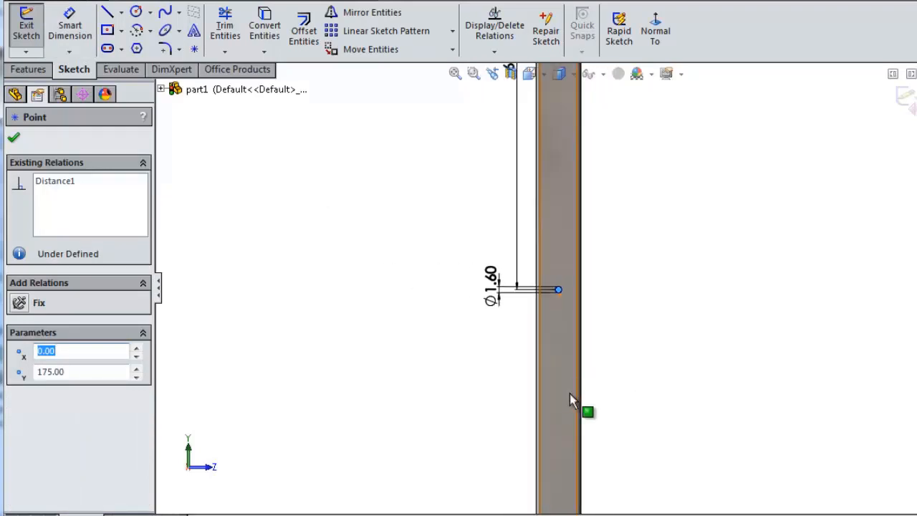
scroll(568, 414, up, 2)
scroll(564, 401, down, 2)
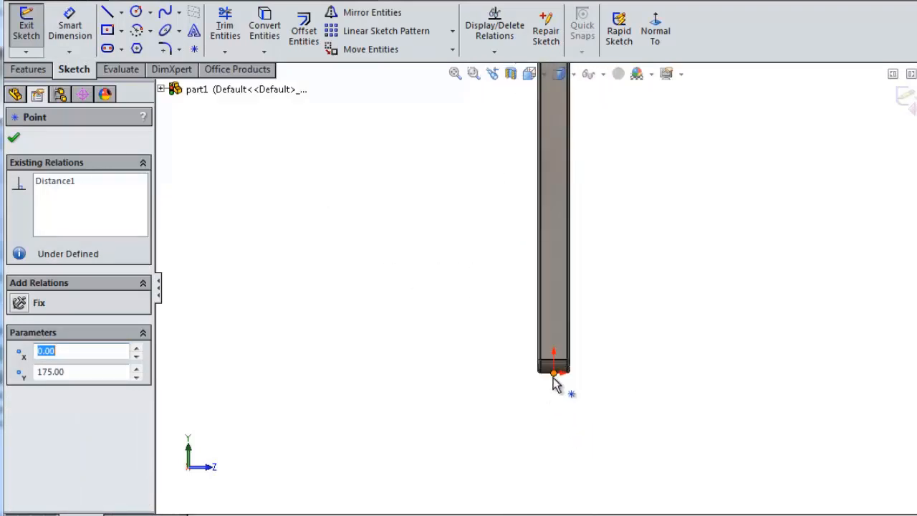
ctrl+click(553, 372)
click(109, 416)
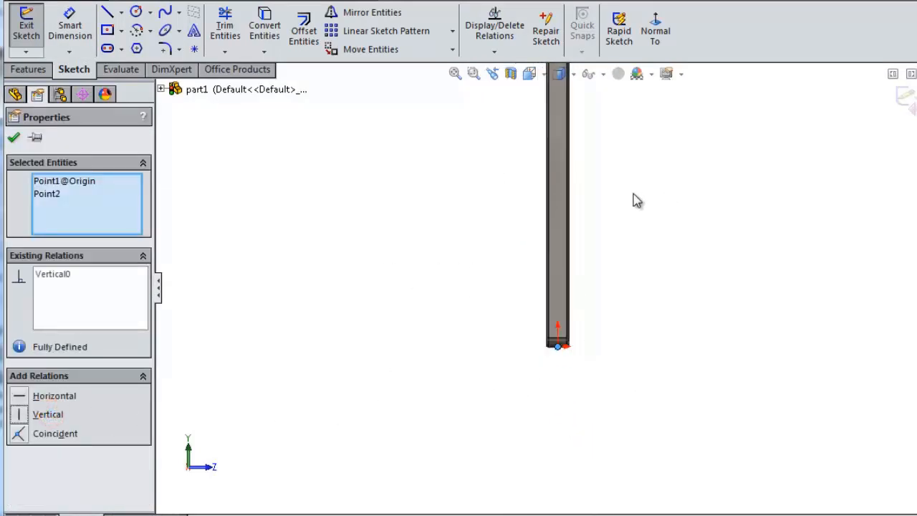
- Cut the circle below the side block into the arm as a Blind extruded cut 3.175 mm deep
scroll(586, 149, down, 5)
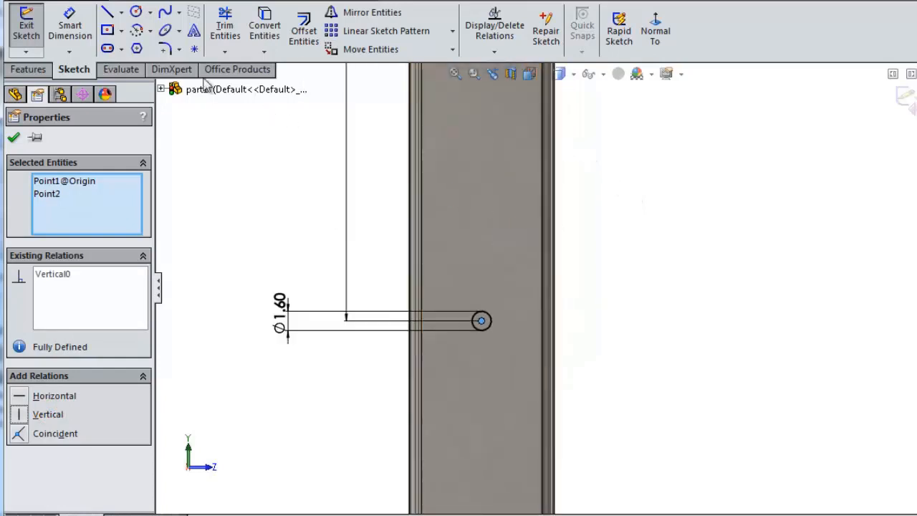
click(30, 71)
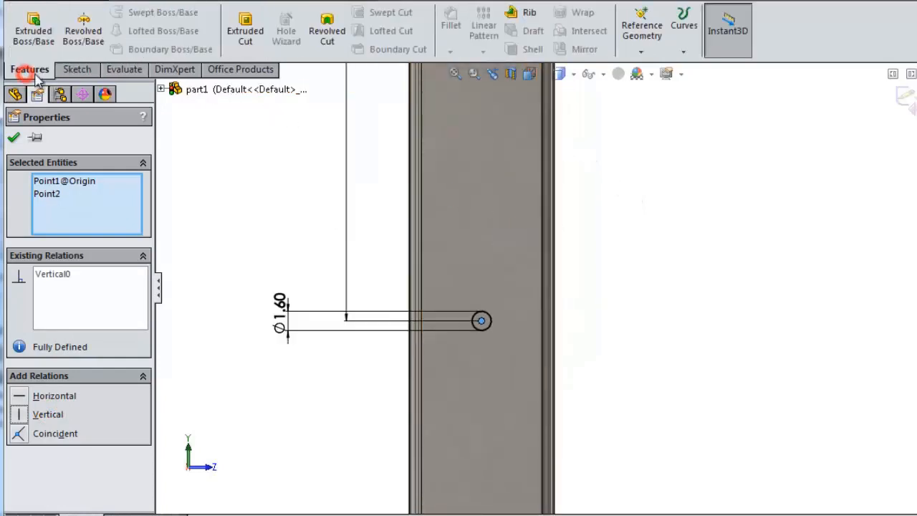
click(256, 30)
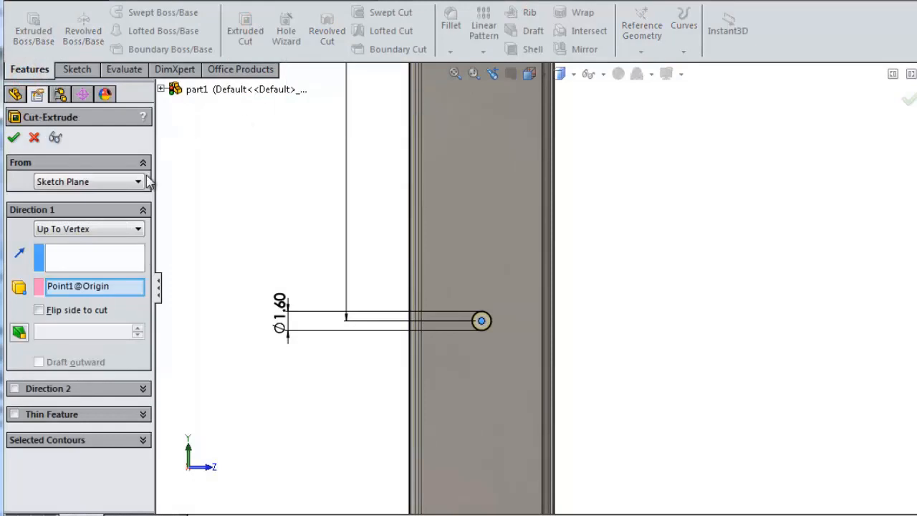
click(56, 229)
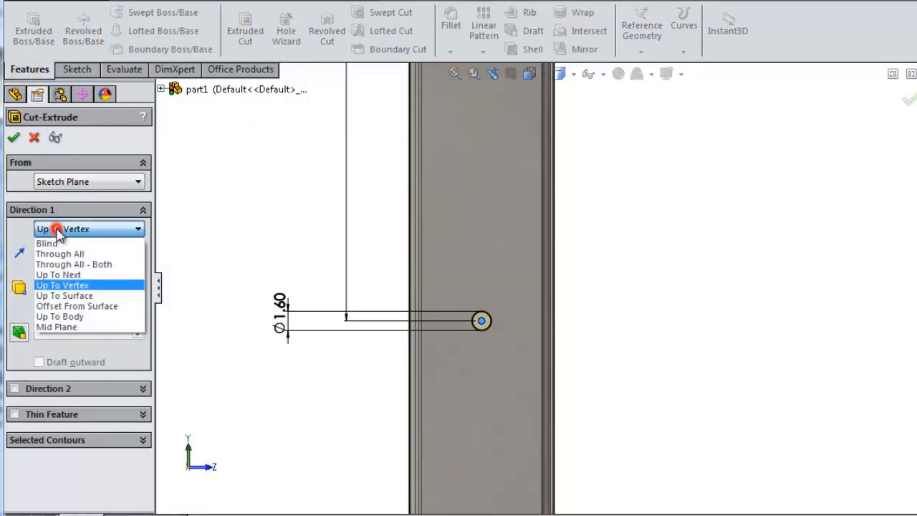
click(56, 243)
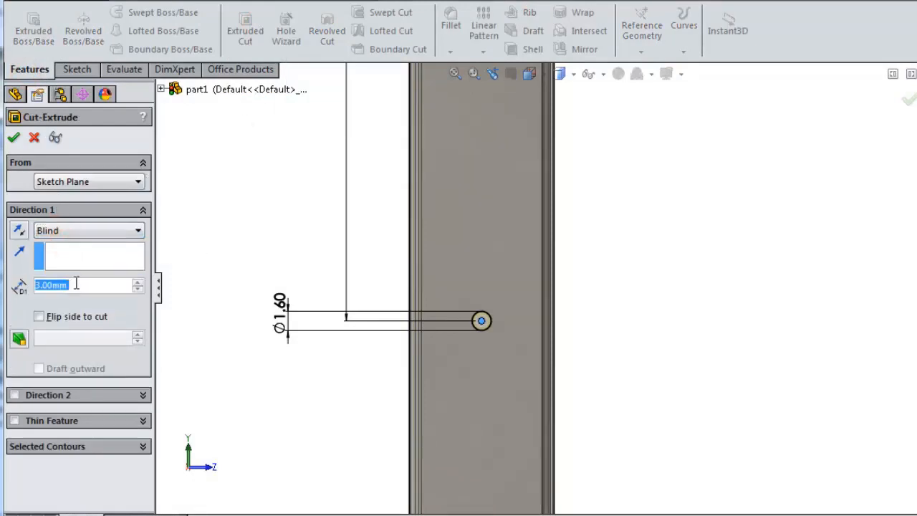
text(3.)
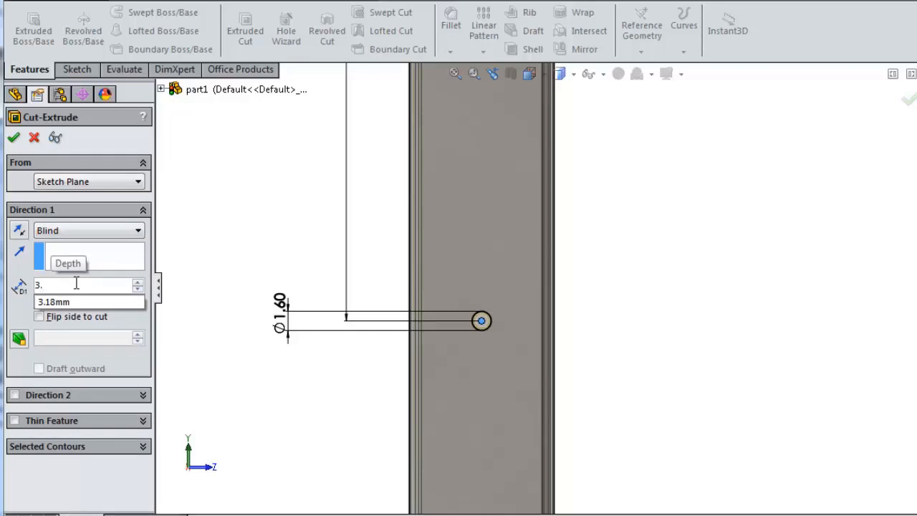
text(175)
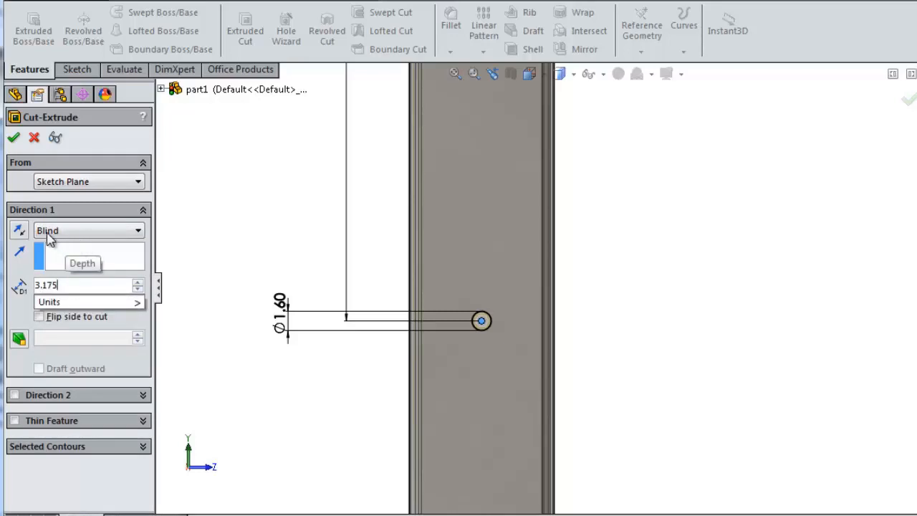
click(19, 143)
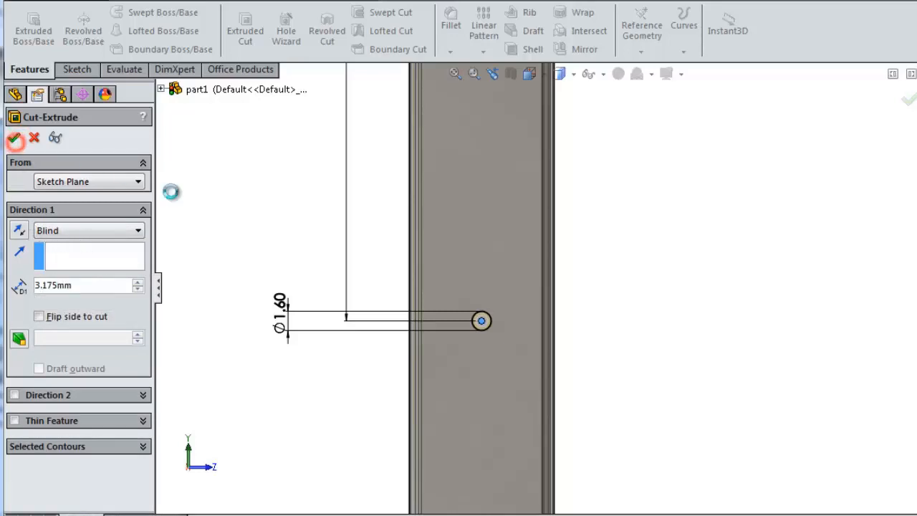
middle_drag(323, 331, 476, 341)
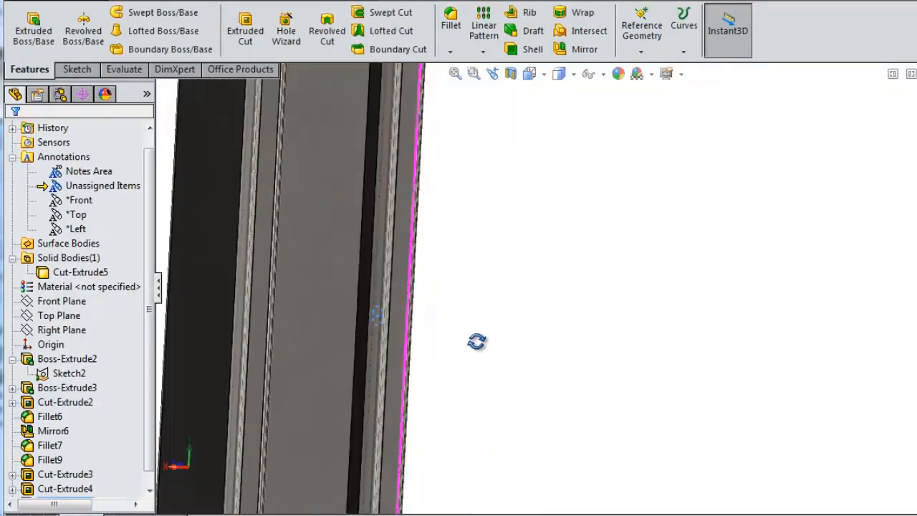